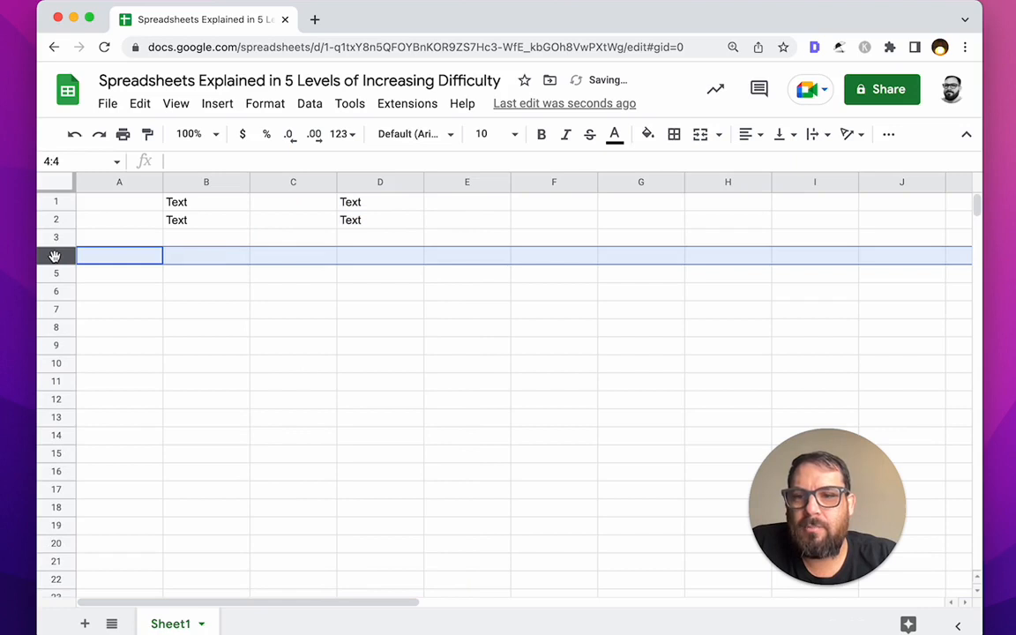
Step: Reorder the rows, moving an empty row up and the Text row down to row 5
mouse_move(55, 255)
mouse_down()
mouse_move(55, 205)
mouse_move(55, 234)
mouse_up()
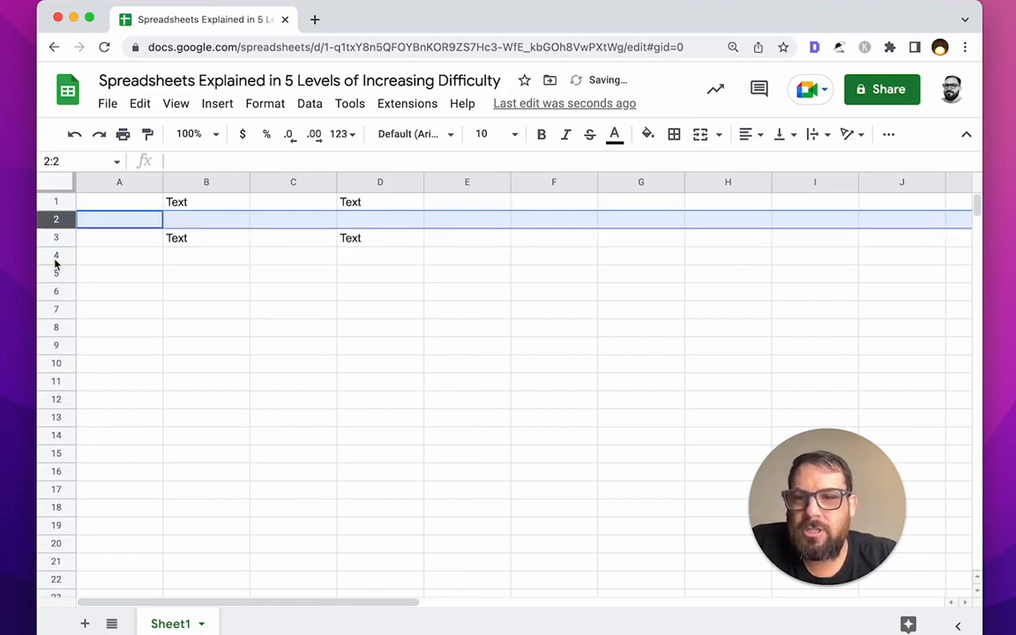
click(56, 256)
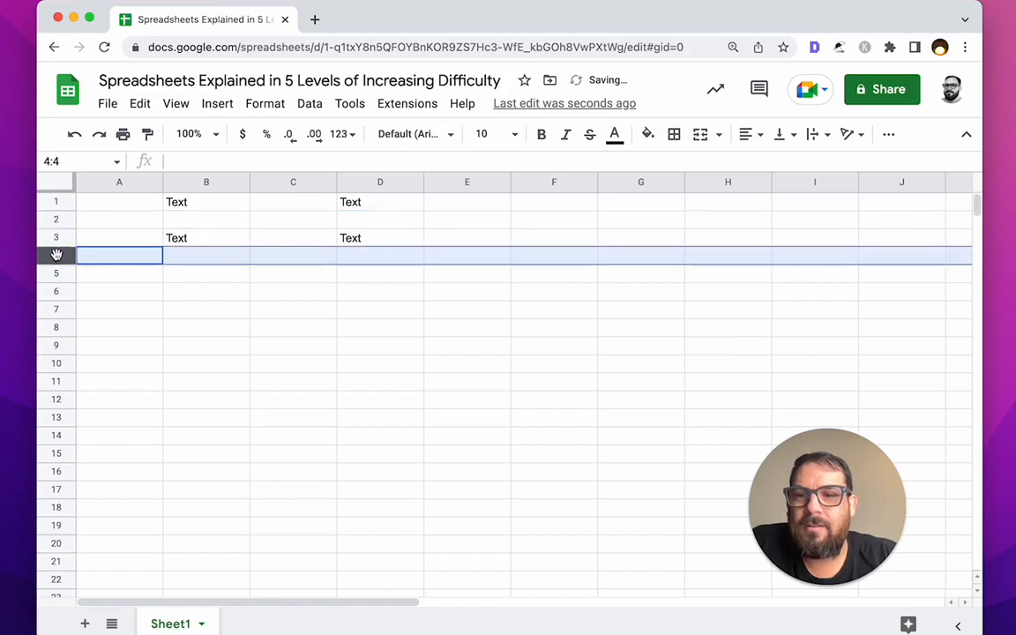
click(57, 239)
drag(56, 239, 56, 283)
Step: Select B1:D1 and cell C3, then open a new browser tab
click(210, 255)
drag(233, 202, 396, 205)
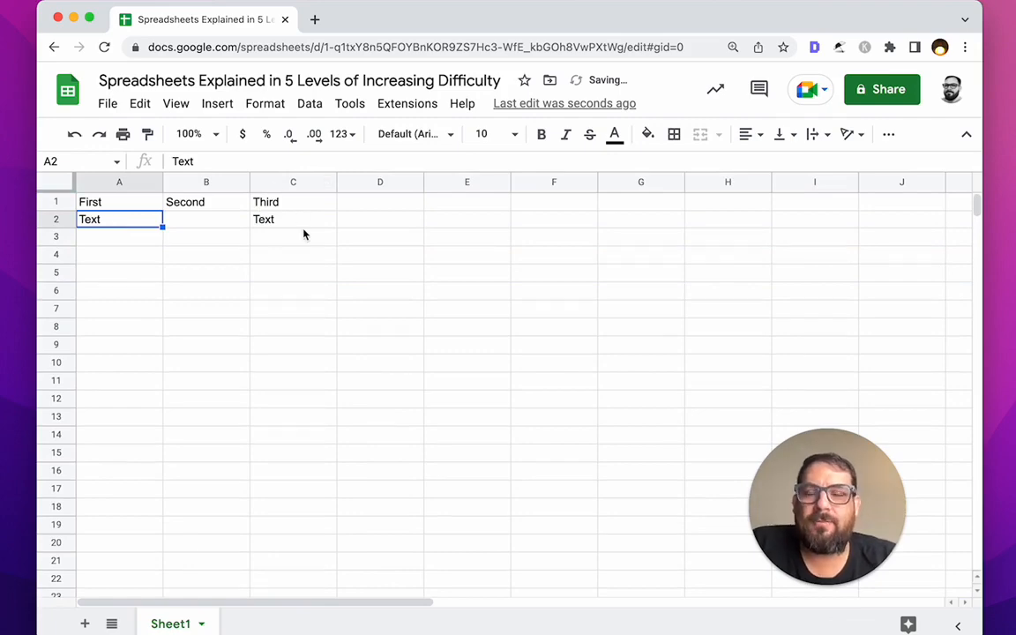
click(256, 236)
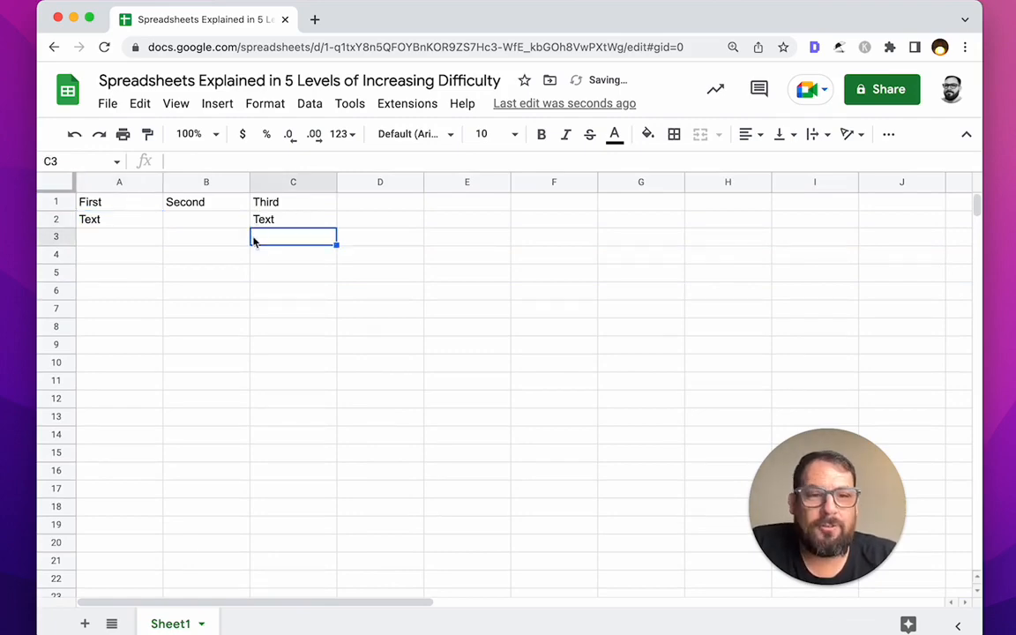
key(ctrl+t)
Step: Create a blank spreadsheet via sheet.new and jump to cell A1
text(sheet.new/)
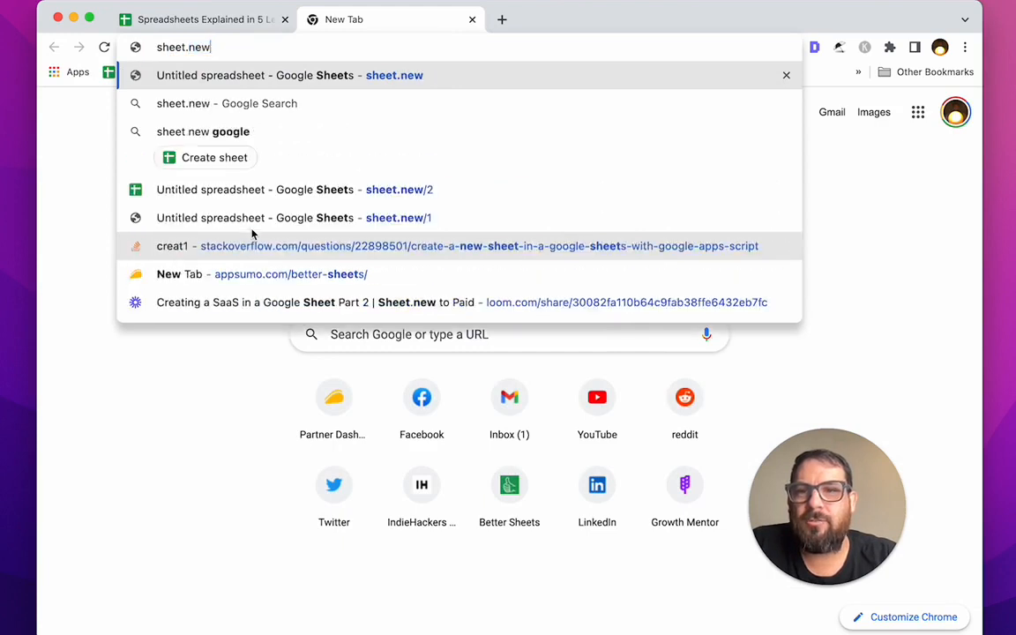
key(Return)
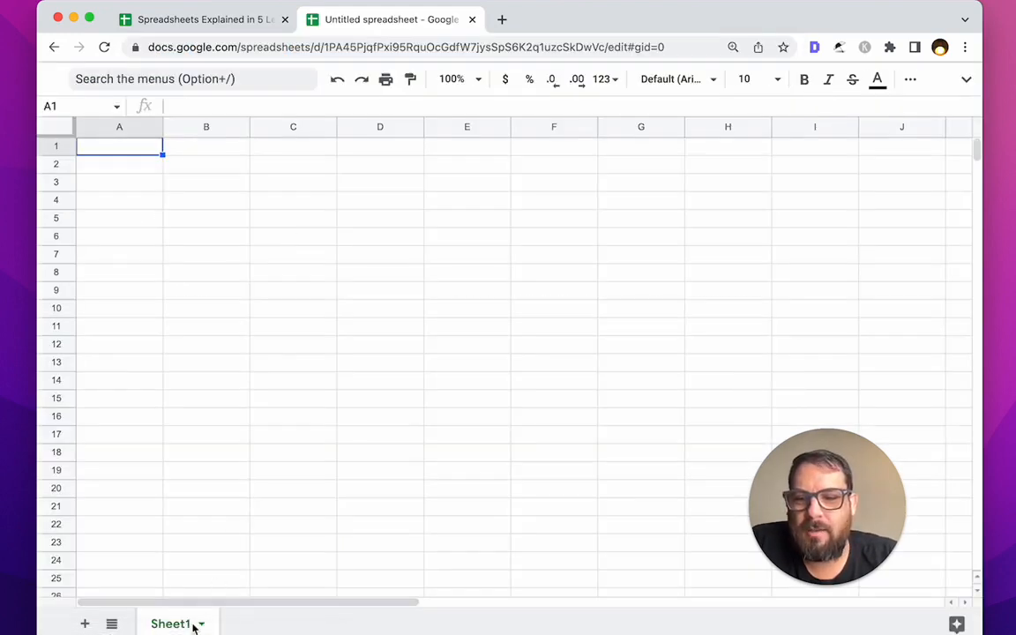
click(103, 107)
text(A1)
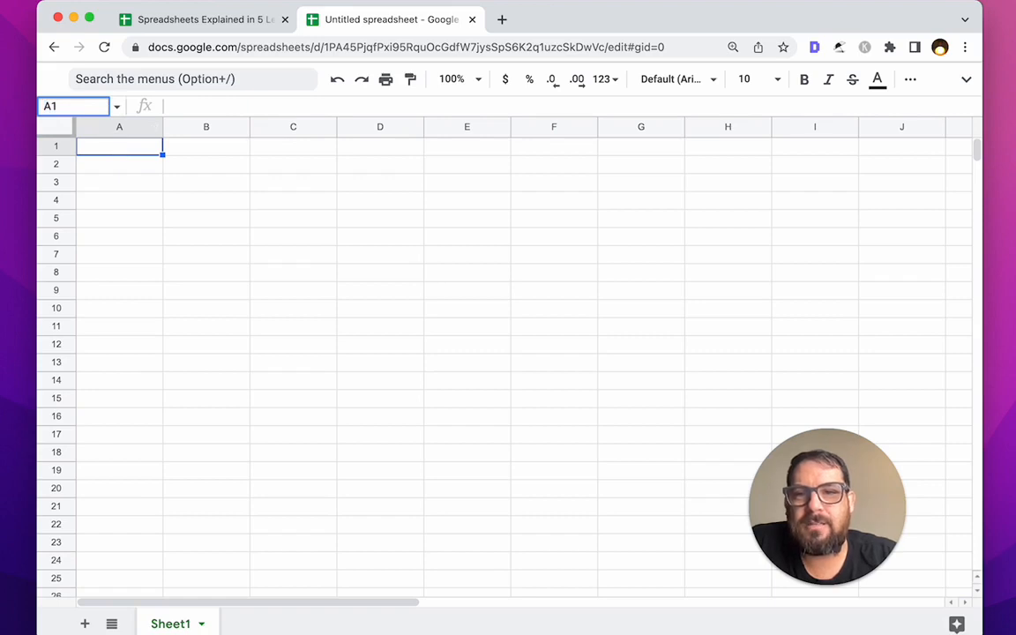
Step: Enter Text in cell B2
click(190, 148)
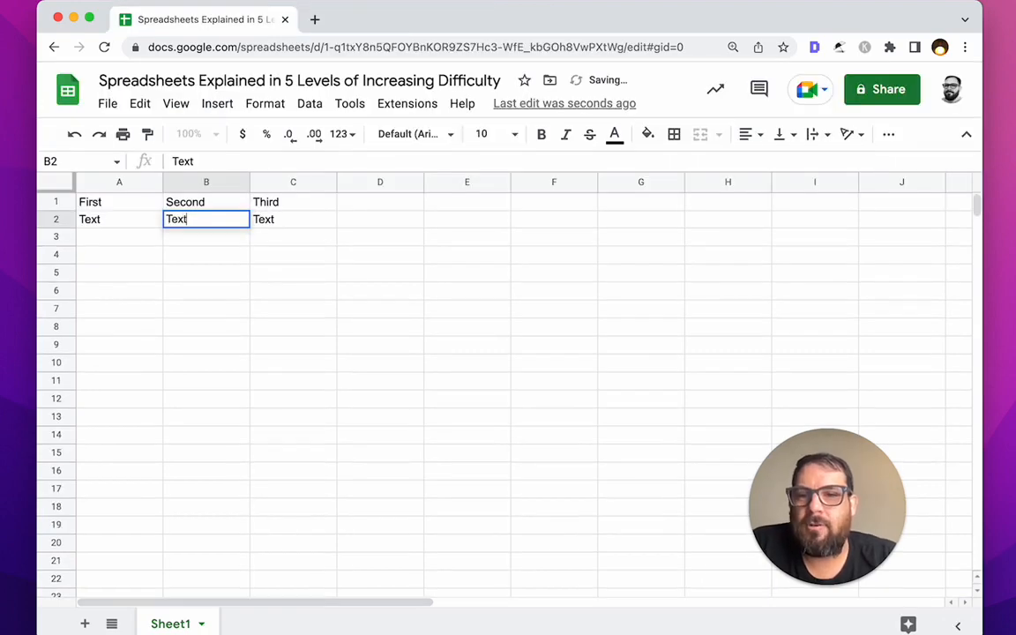
text(Text)
key(Return)
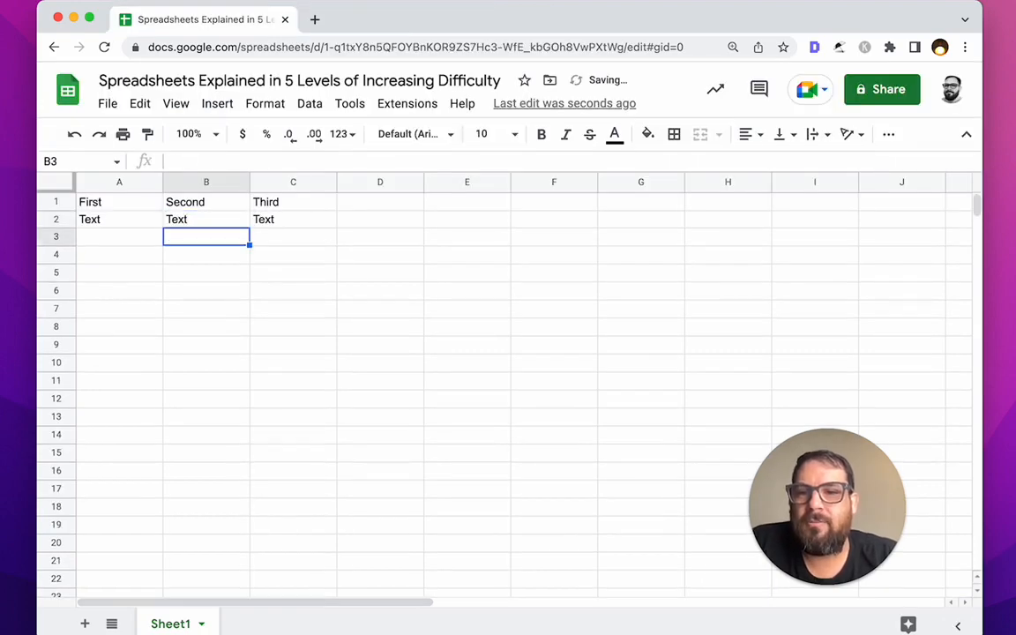
Step: Start typing Text in A3 and check cells across columns A, B and C
click(119, 237)
text(Text)
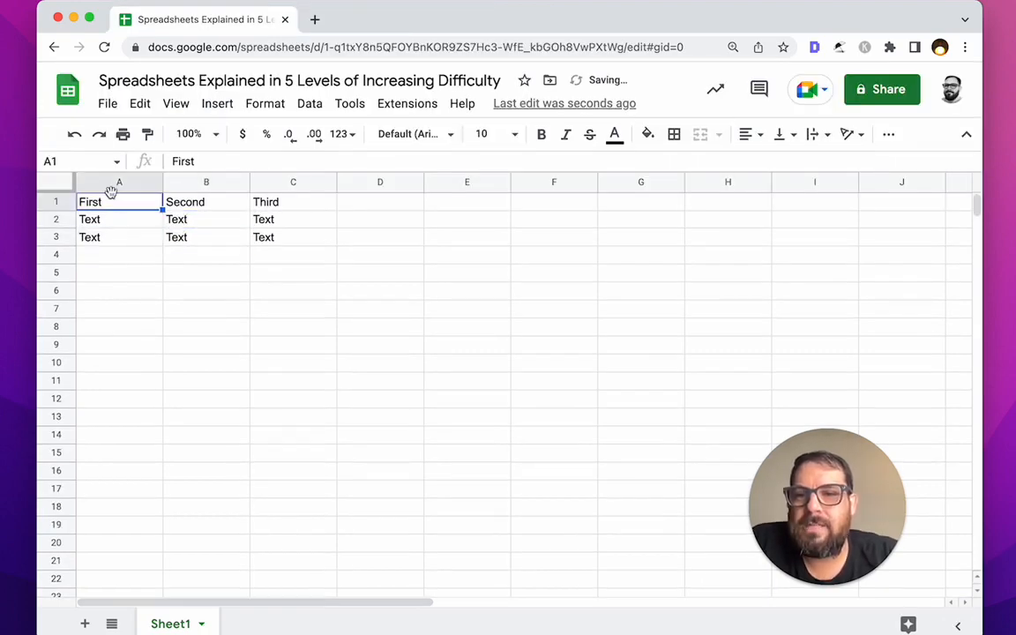
click(115, 182)
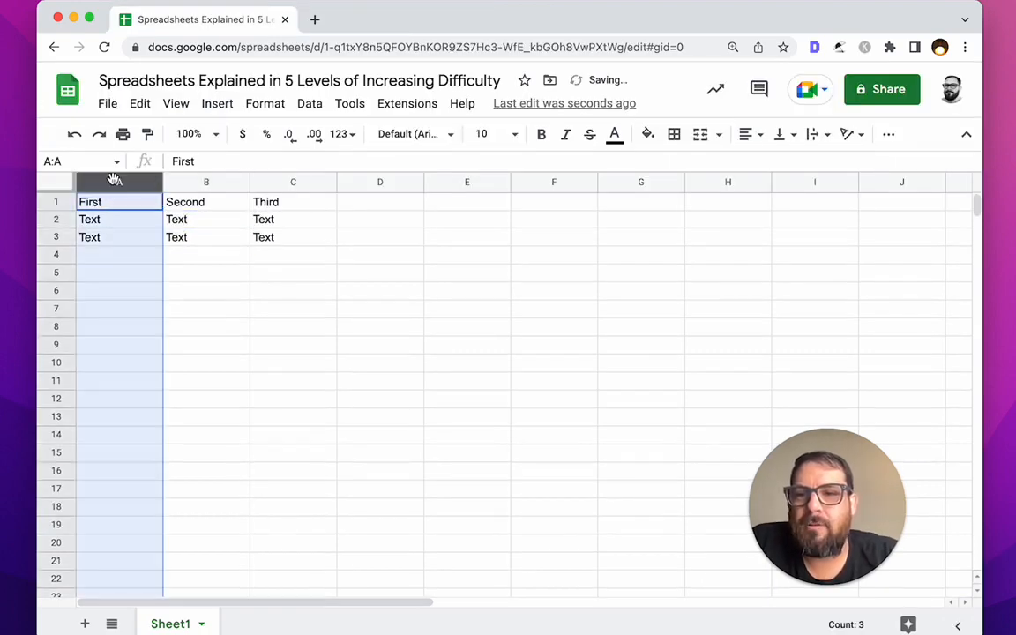
click(121, 206)
click(120, 221)
click(120, 238)
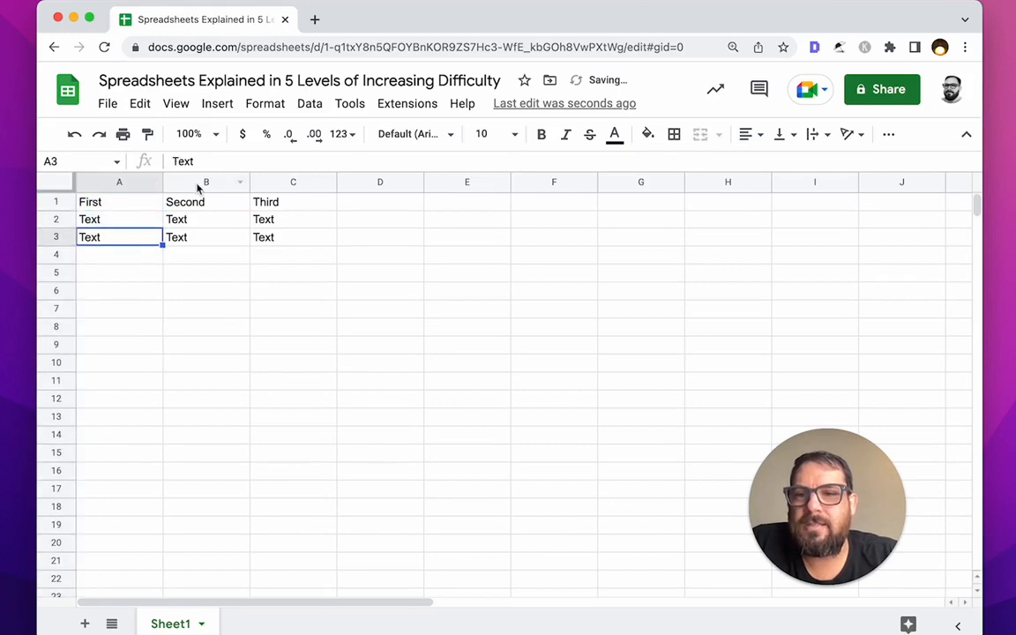
click(201, 183)
click(207, 272)
click(293, 182)
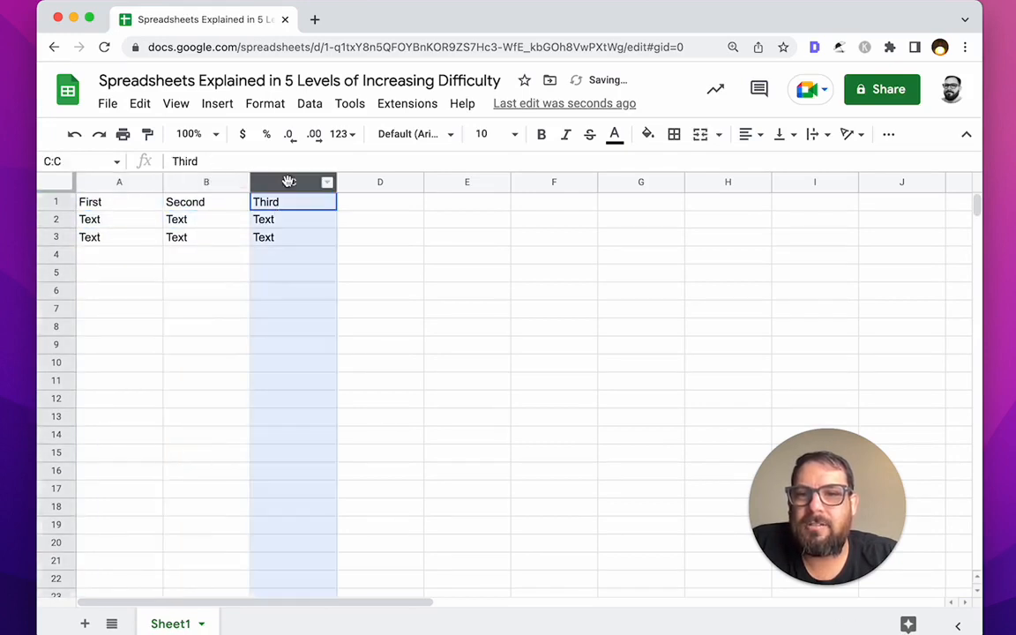
click(280, 236)
click(206, 270)
click(194, 257)
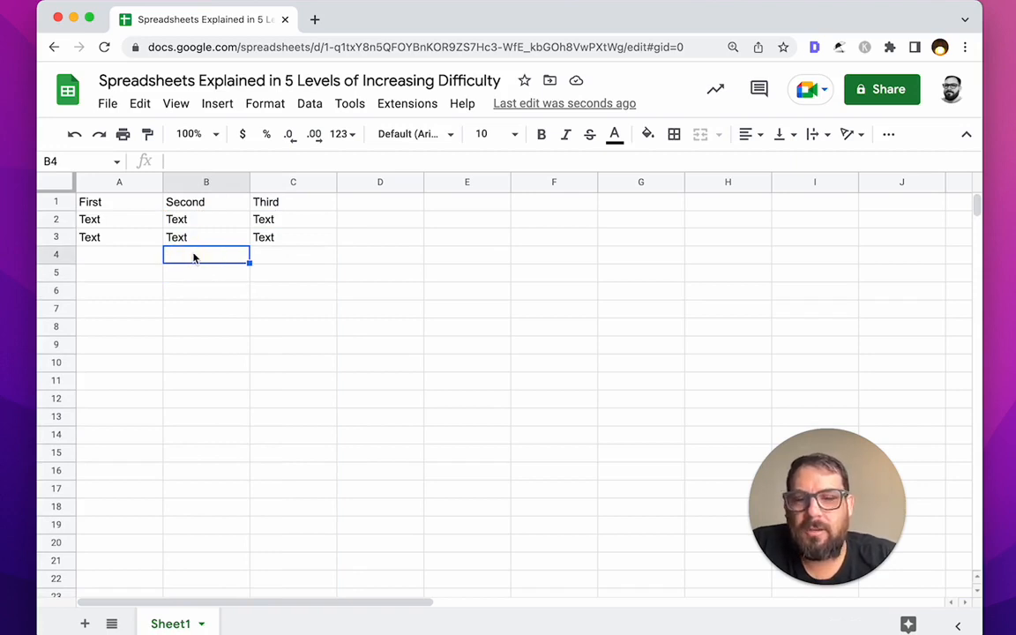
Step: Enter 9 in B4, review B2:B4 with Menu in B3, and pick D2
text(98)
drag(206, 220, 234, 255)
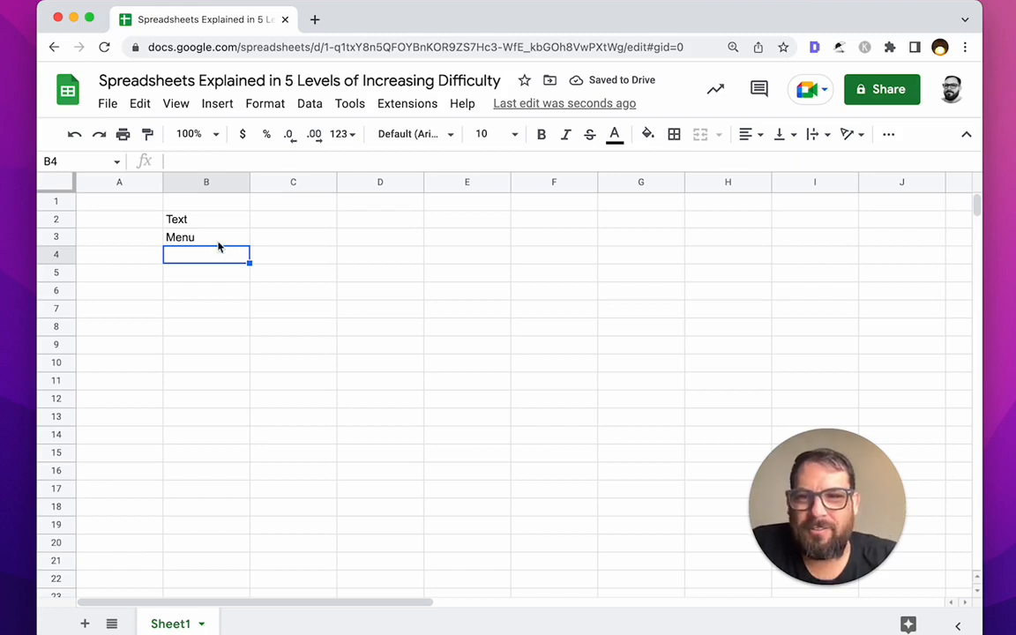
click(220, 240)
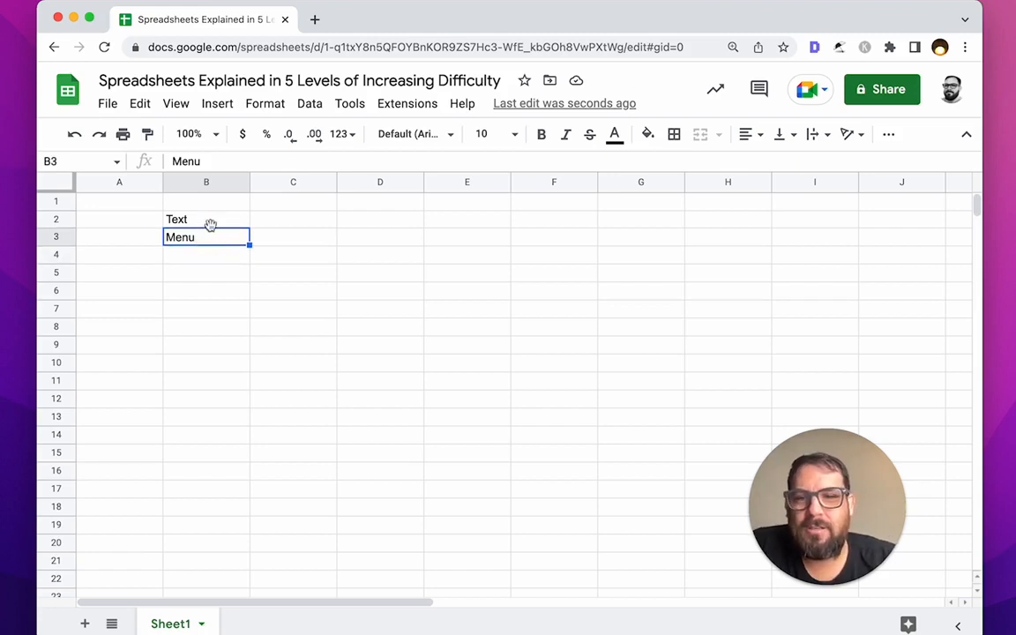
click(371, 228)
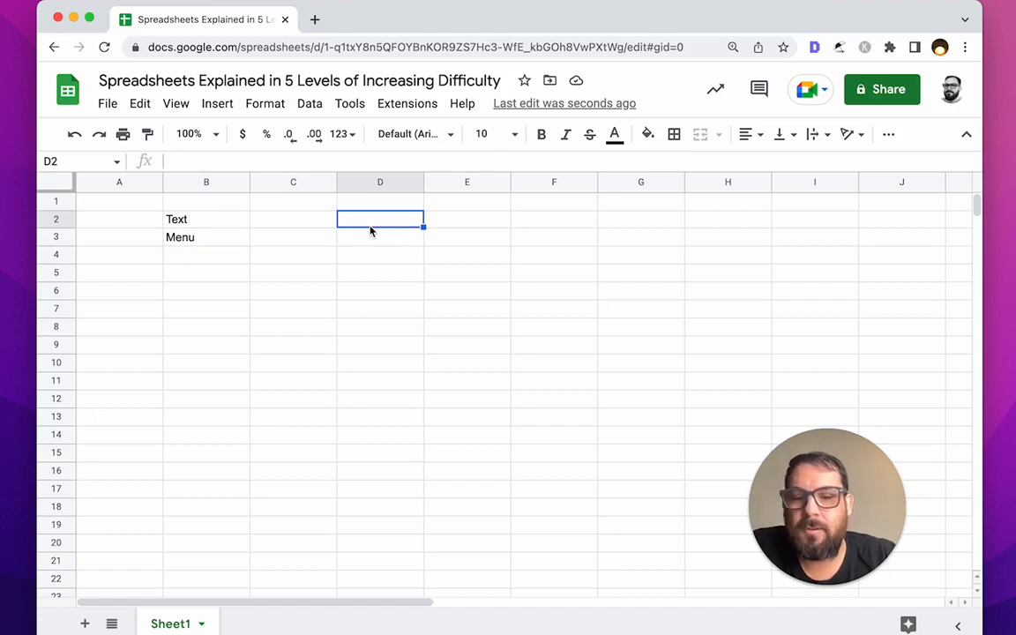
Step: Enter 67 in D2 and 28 in D3, formatted as currency $67.00 and $28.00
text(67)
key(Return)
text(28)
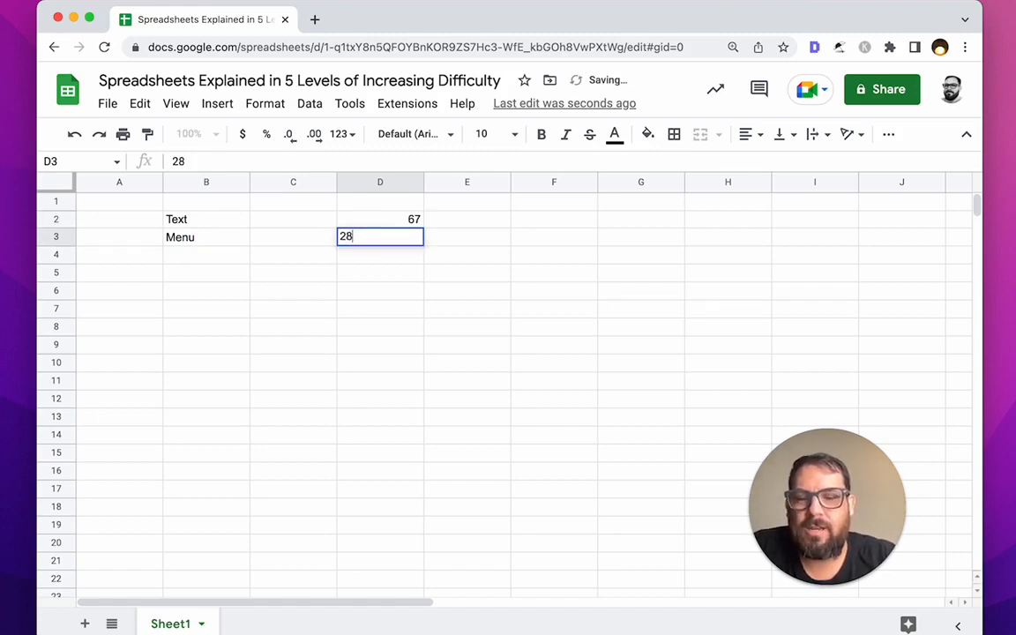
key(Return)
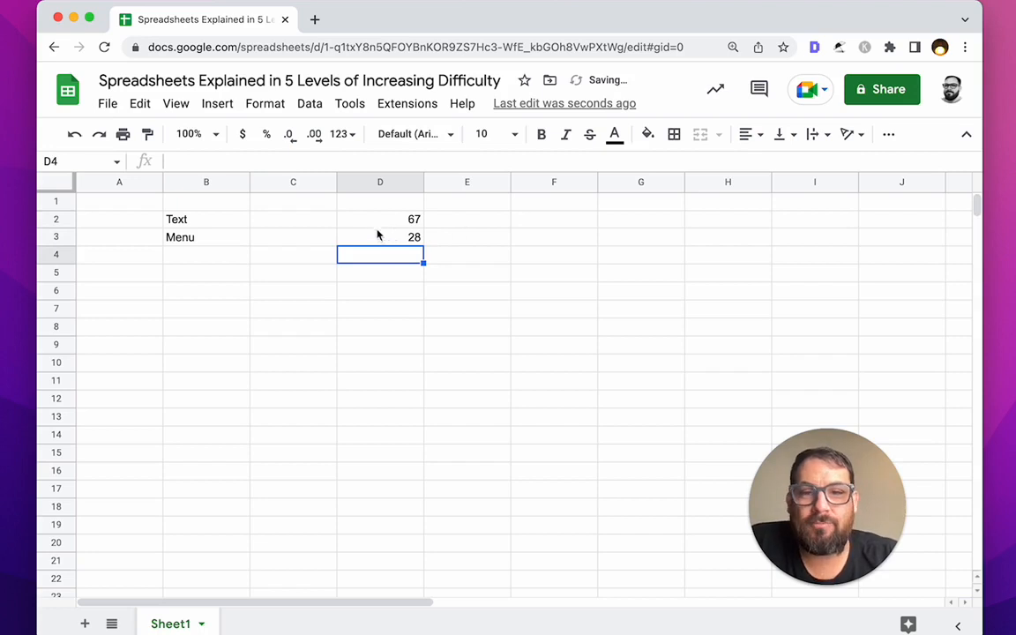
drag(379, 220, 382, 239)
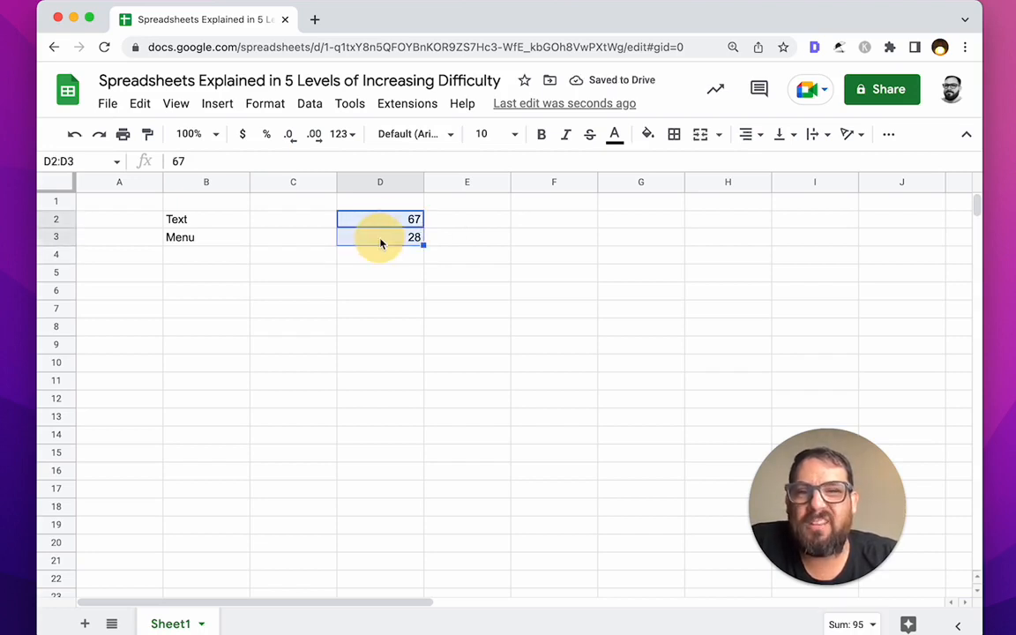
click(243, 137)
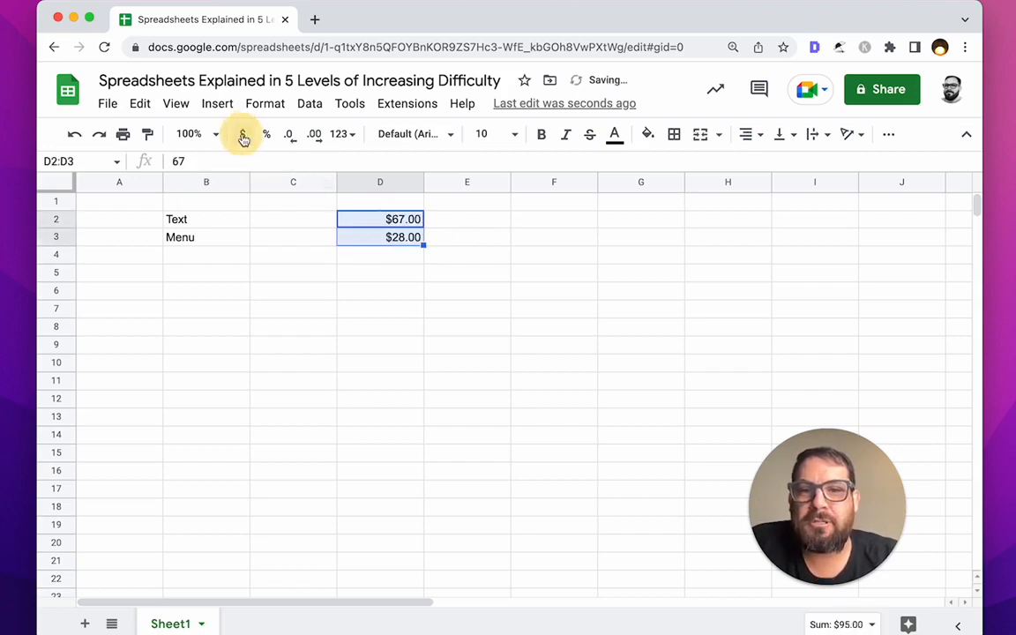
click(257, 218)
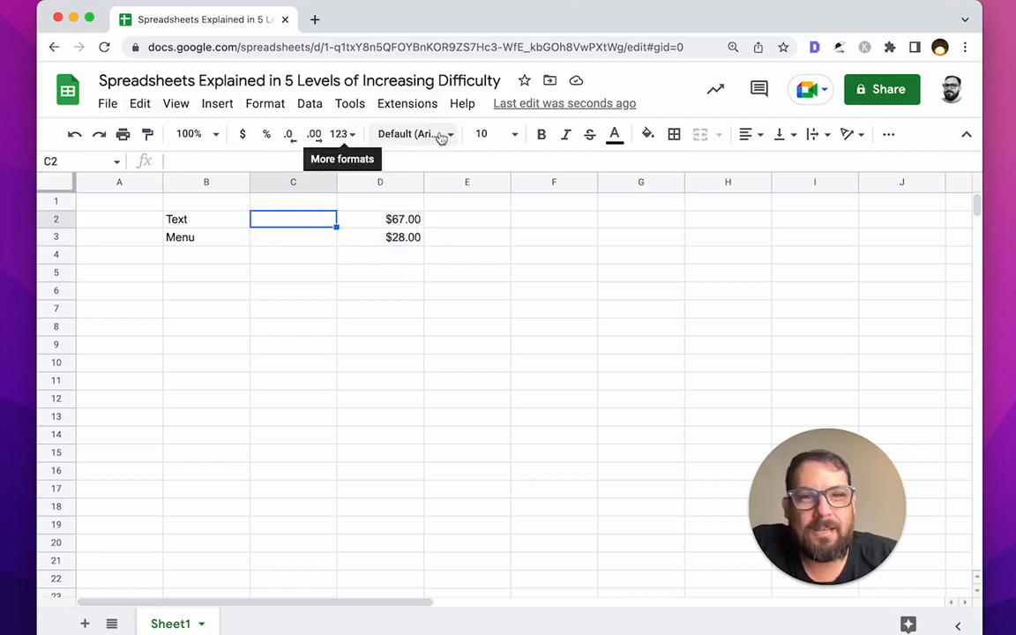
Step: Set the Text and Menu labels to Black Han Sans font at size 30
click(376, 135)
click(200, 256)
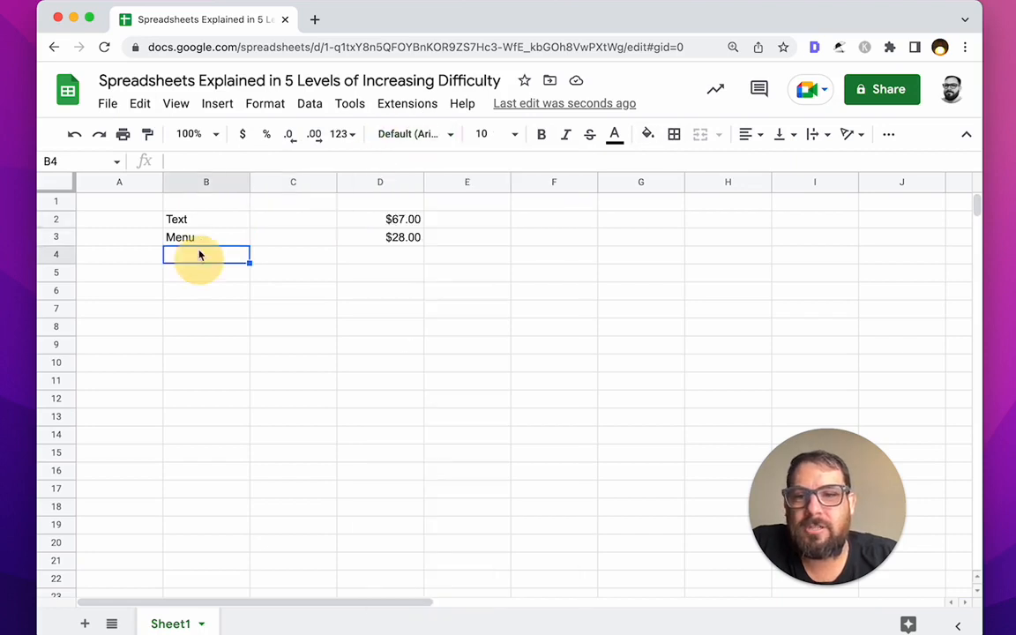
drag(210, 221, 213, 231)
click(408, 134)
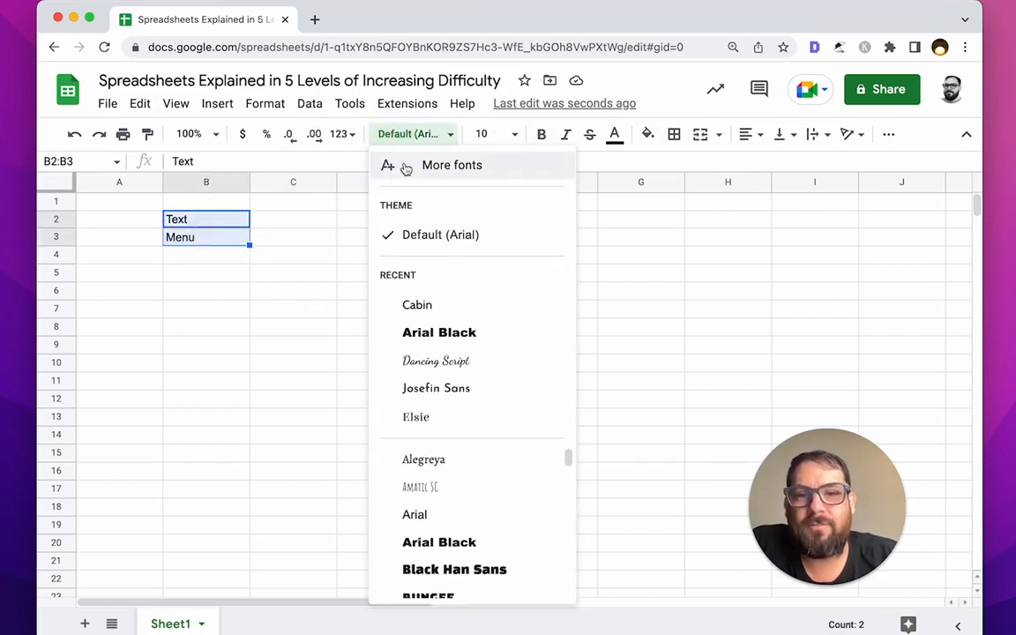
scroll(453, 535, down, 1)
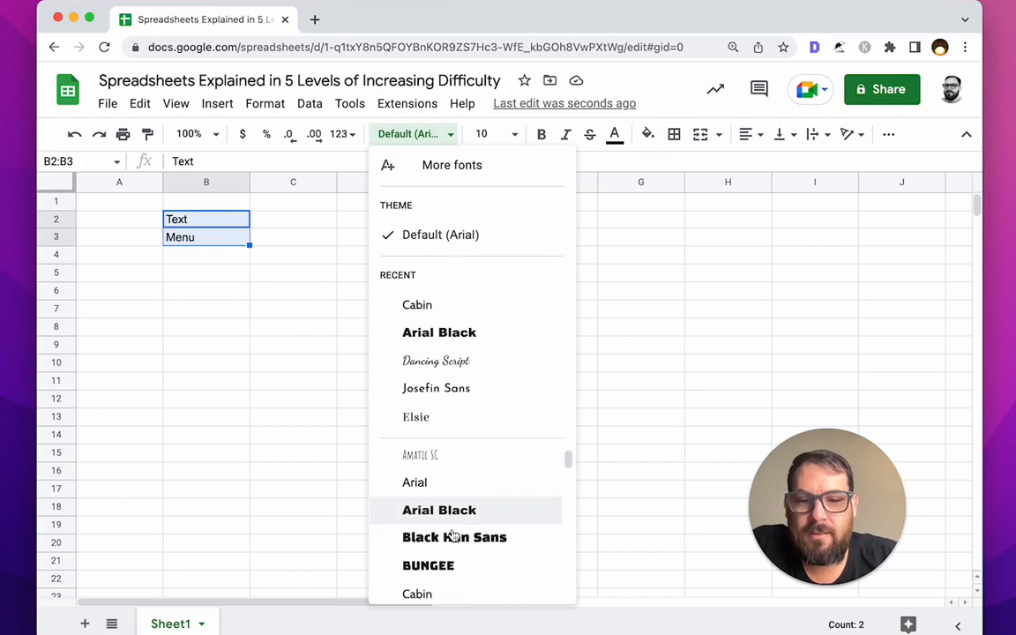
click(453, 535)
click(485, 134)
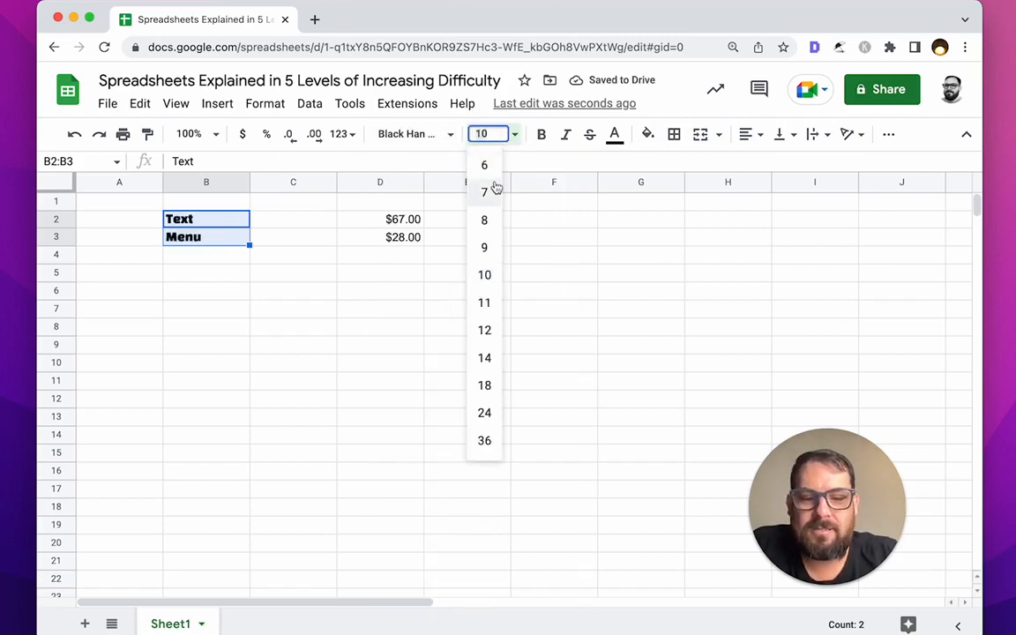
text(30)
key(Return)
Step: Move the labels up one row so Text is in B1 and Menu in B2
drag(243, 211, 211, 201)
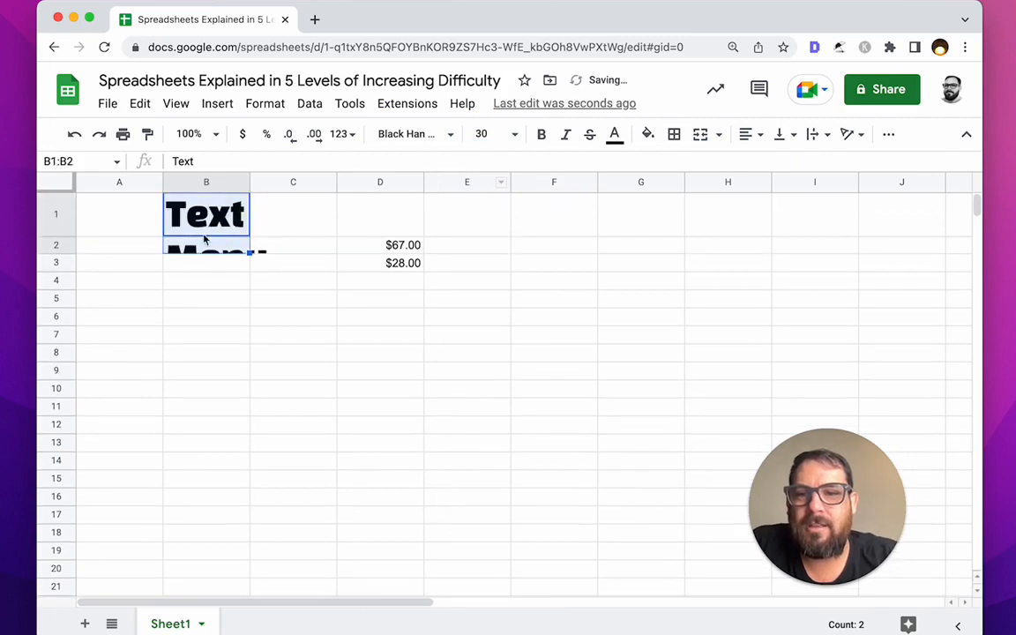
click(205, 241)
click(176, 223)
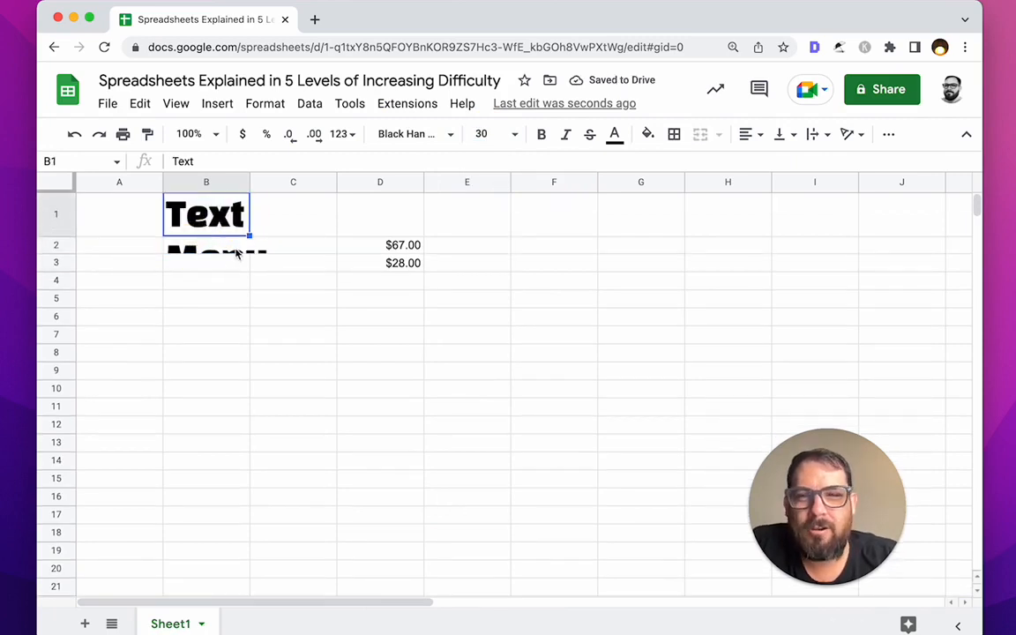
click(234, 245)
click(210, 218)
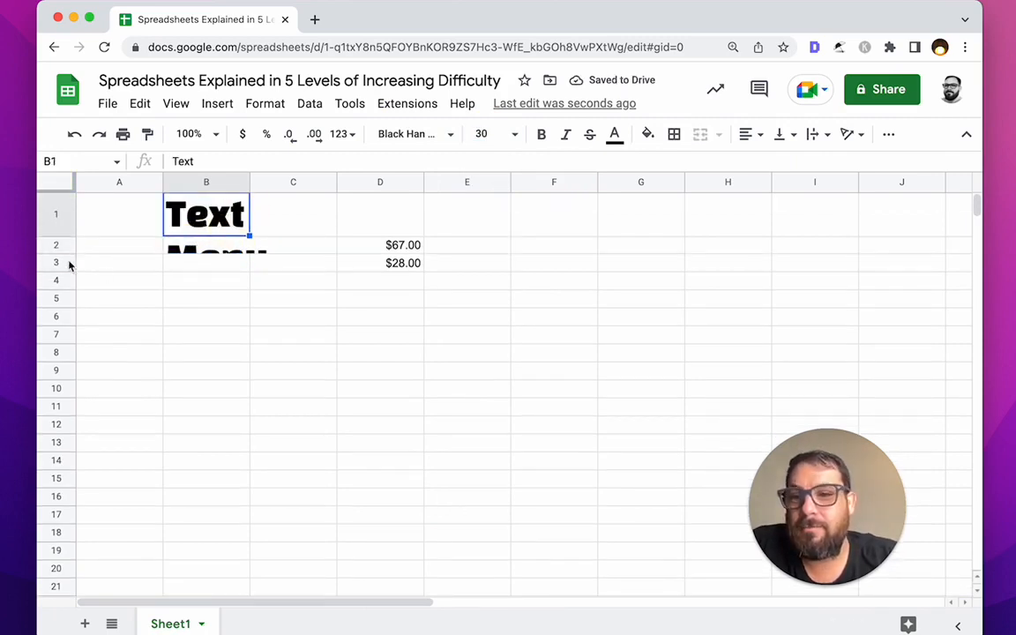
click(181, 254)
Step: Give row 2 a fixed custom height in the Resize row dialog
click(58, 255)
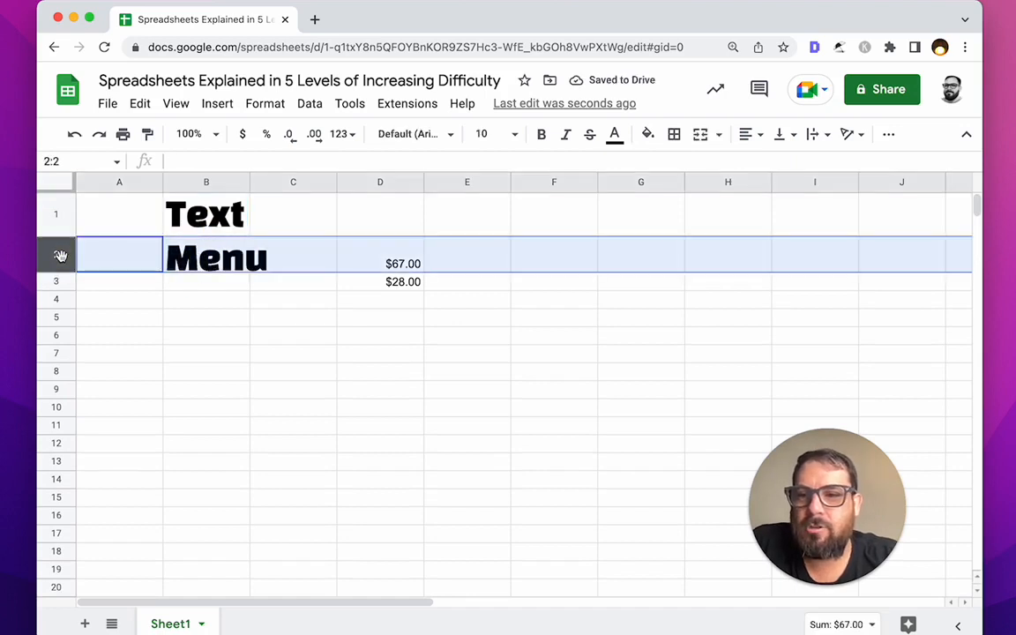
right_click(60, 256)
click(126, 510)
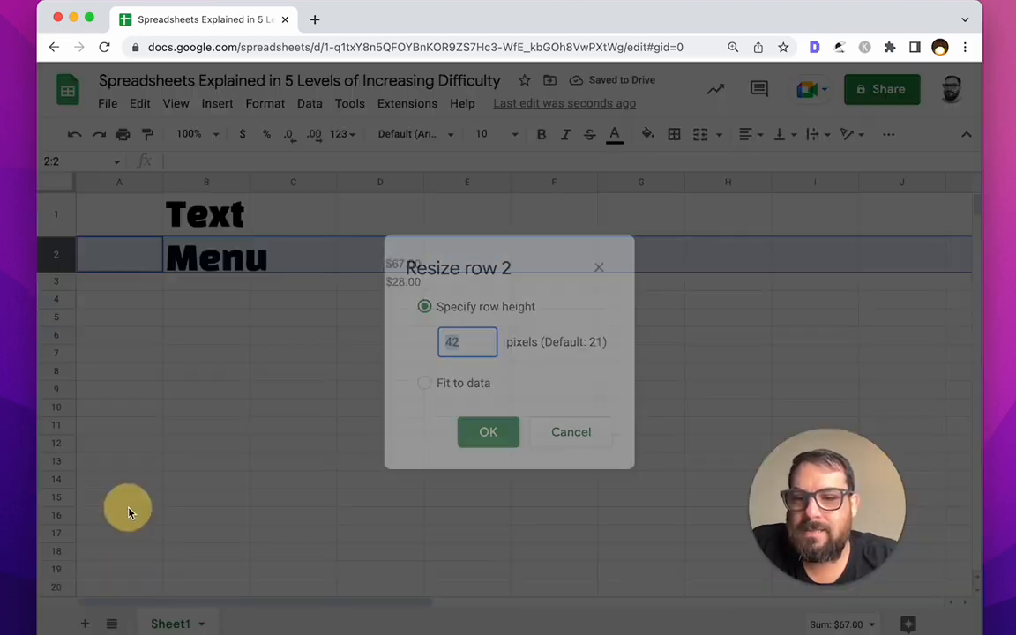
click(424, 384)
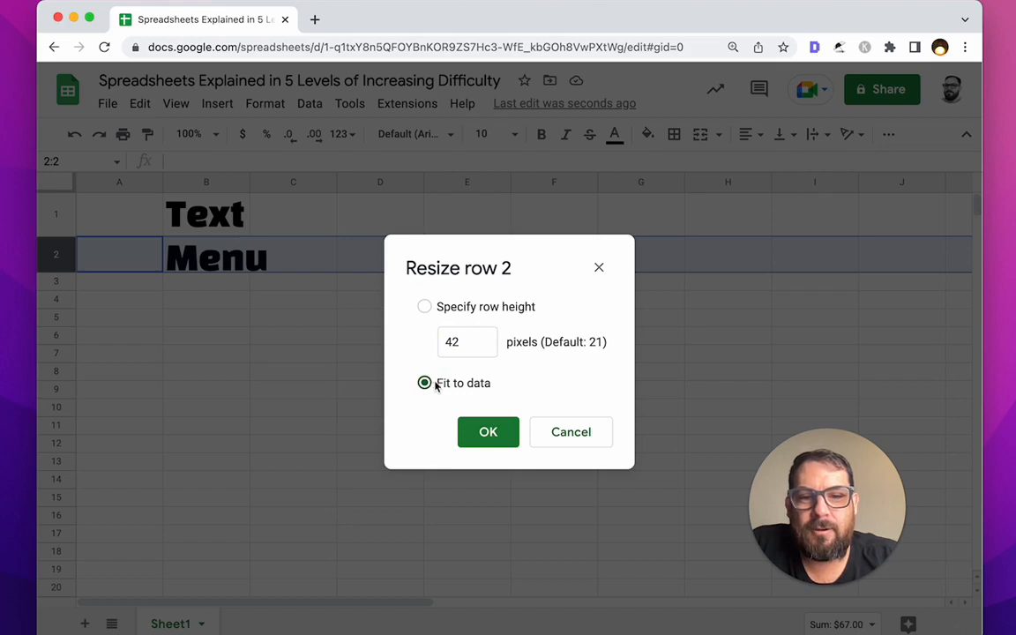
click(424, 308)
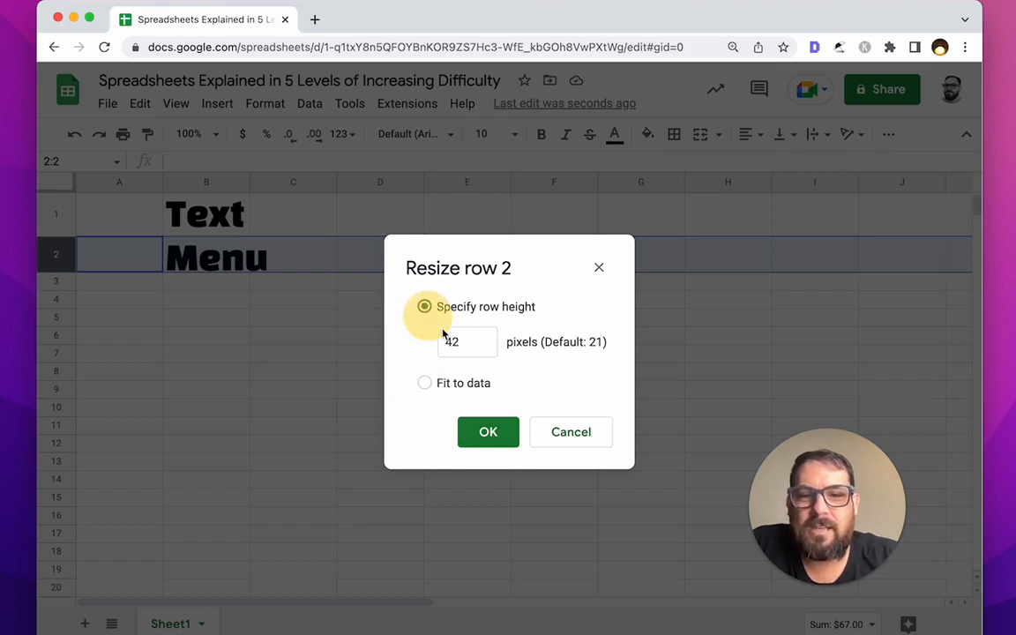
click(443, 346)
text(4)
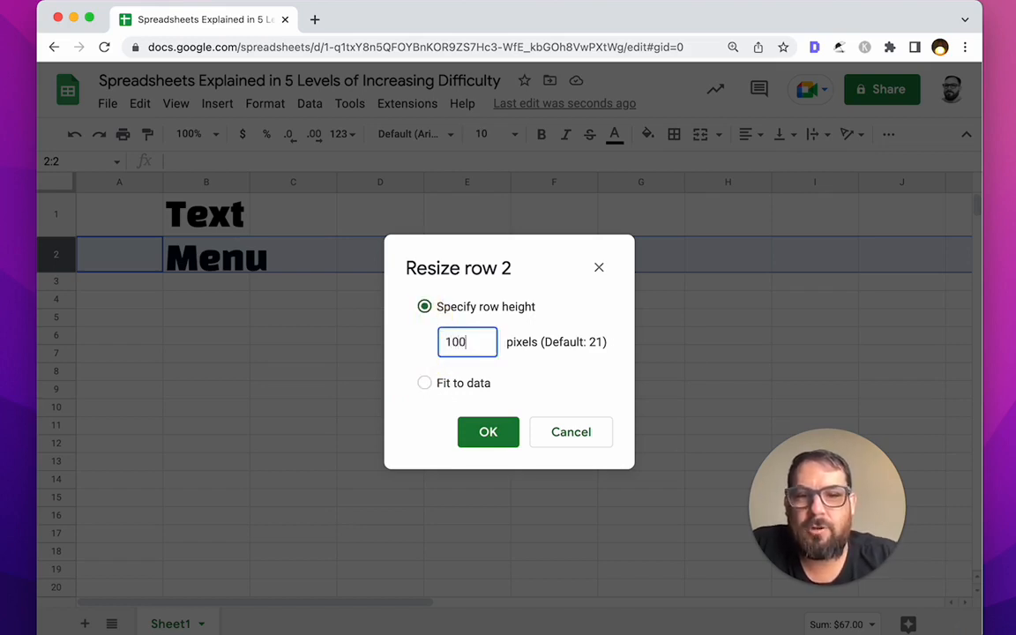
click(488, 431)
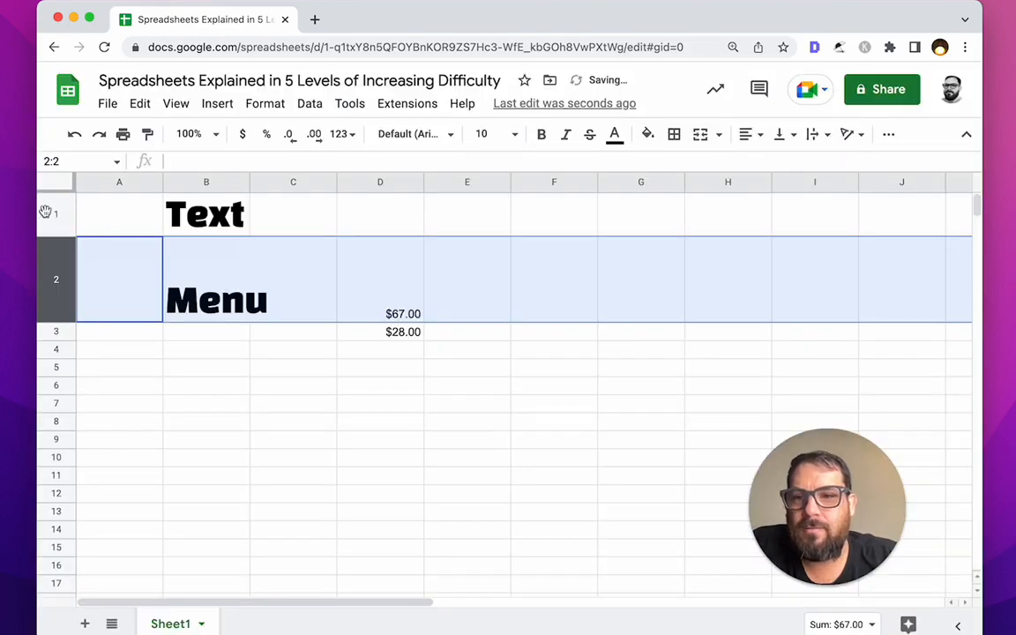
Step: Set rows 1 and 2 to a height of 100 pixels
click(51, 212)
click(88, 220)
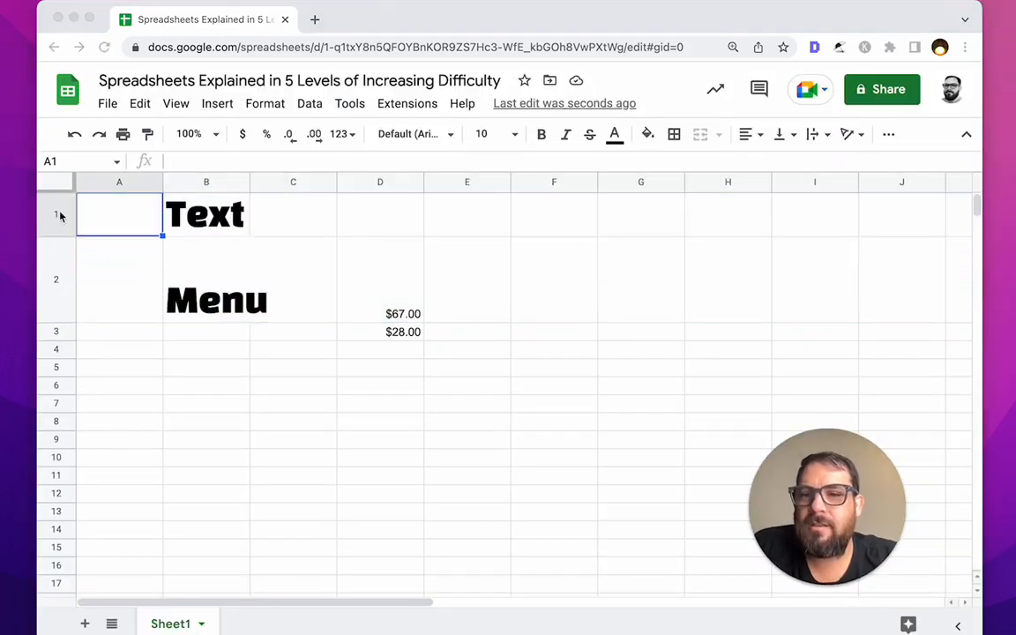
click(58, 215)
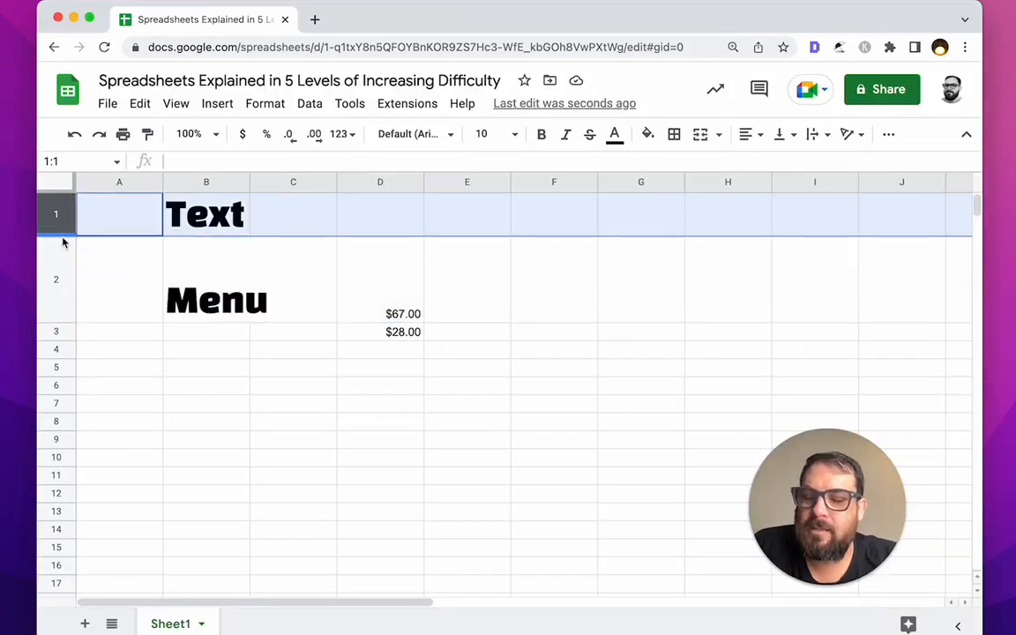
shift+click(55, 273)
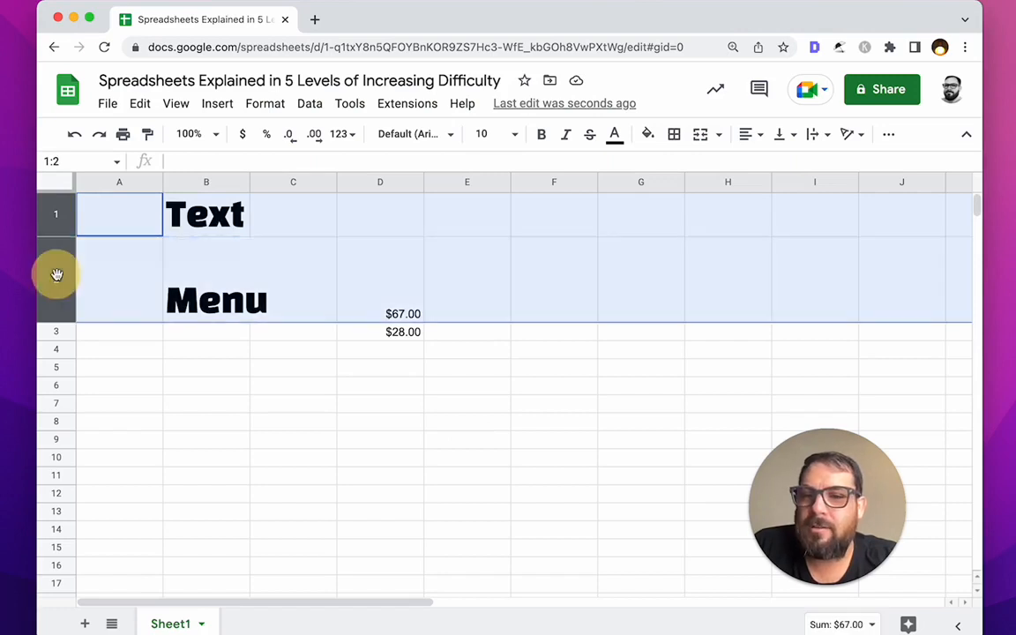
right_click(57, 276)
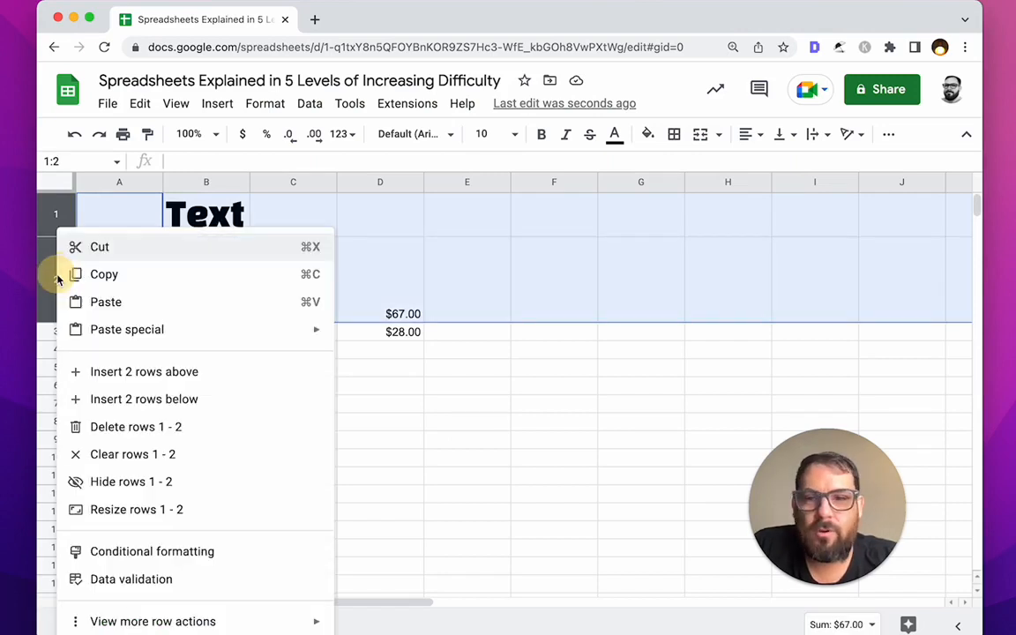
click(137, 510)
click(466, 342)
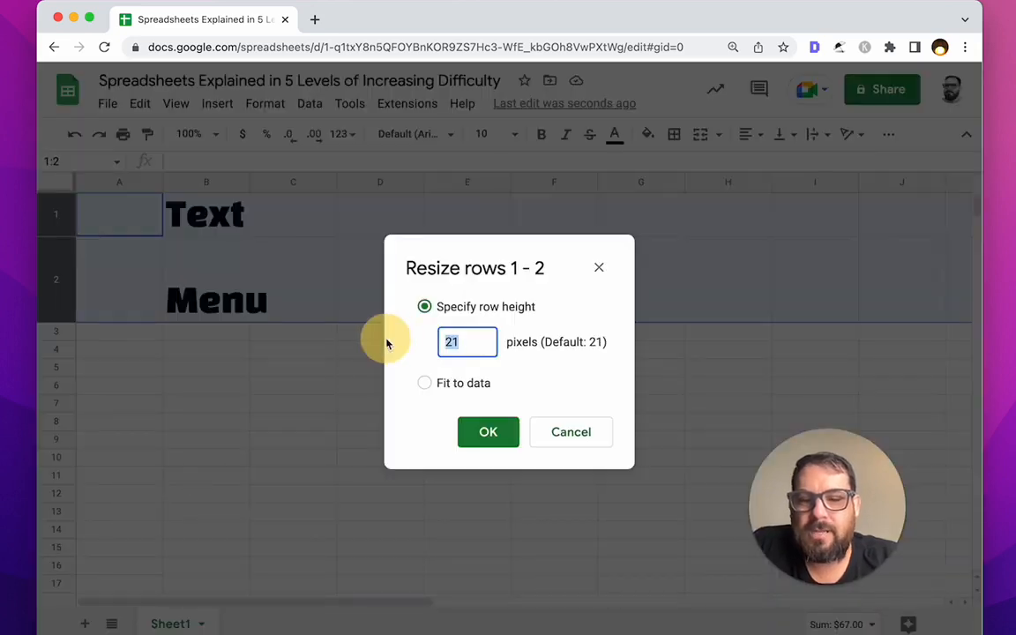
text(100)
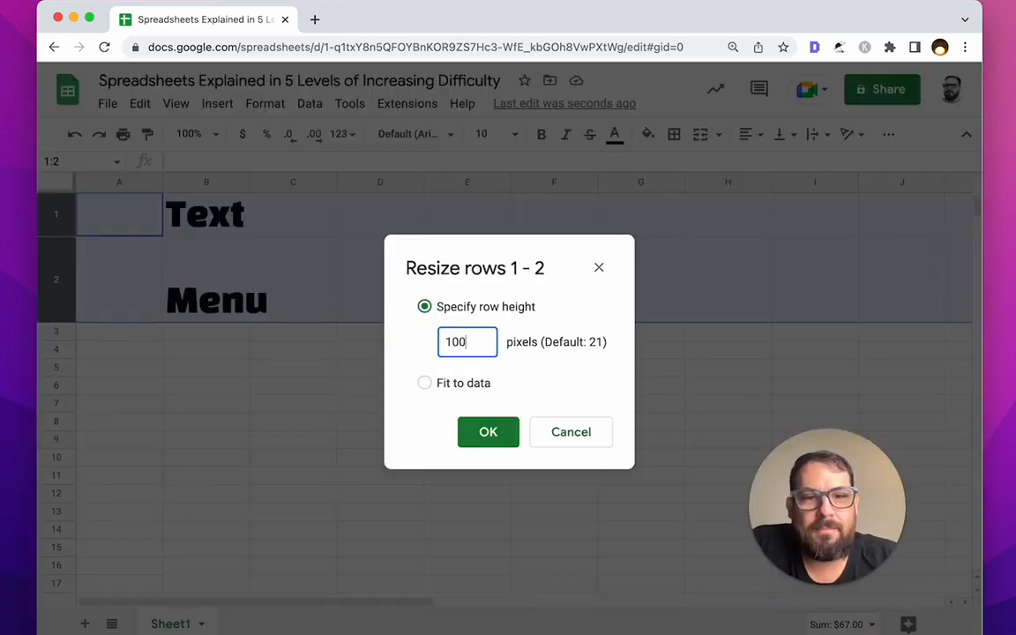
key(Return)
click(302, 250)
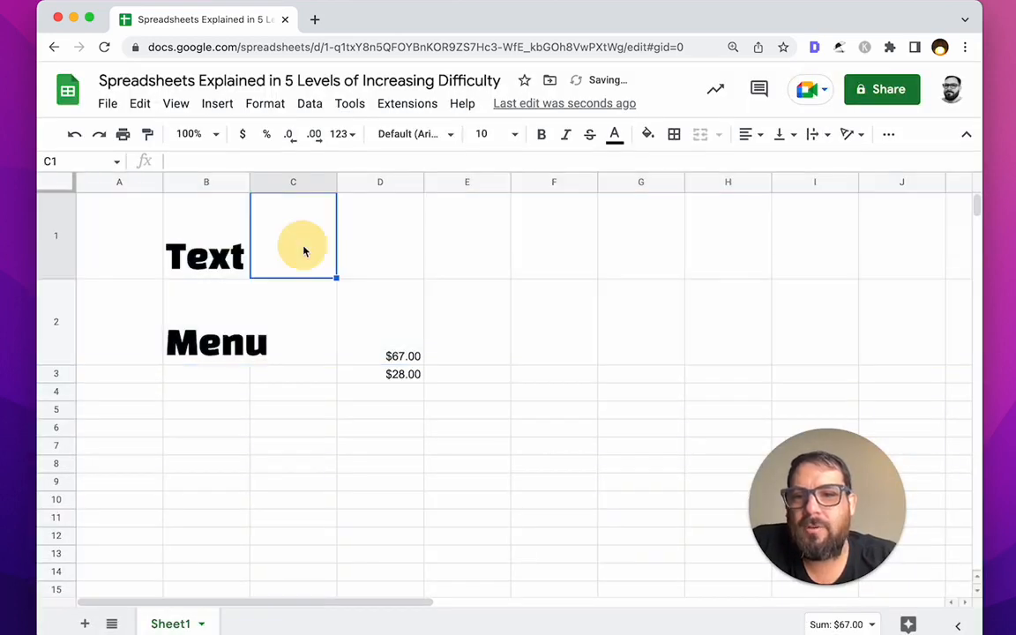
Step: Set columns B through D to a width of 100 pixels
drag(209, 182, 377, 182)
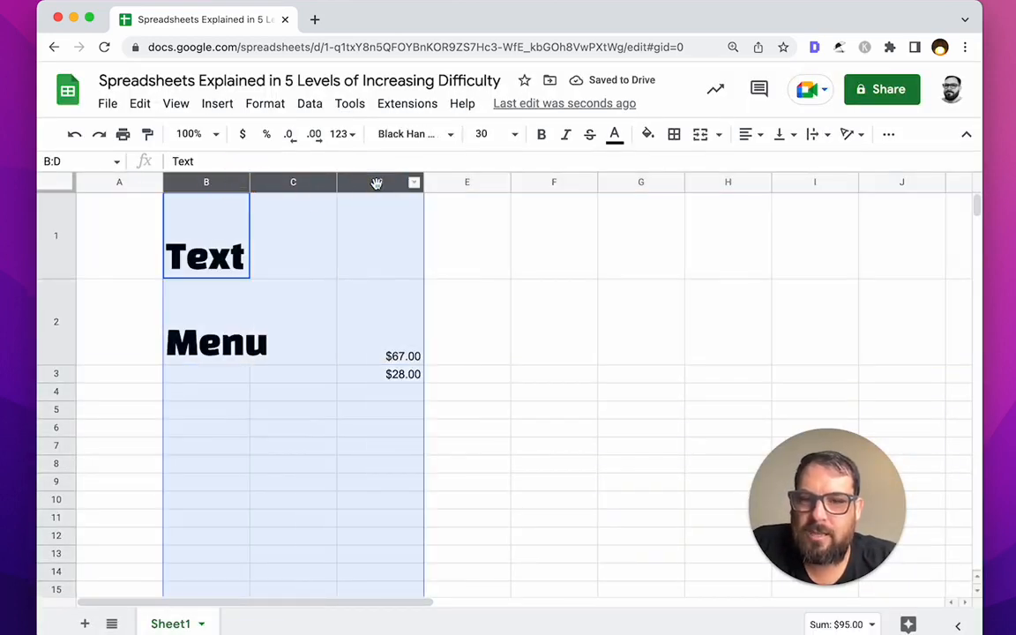
right_click(377, 183)
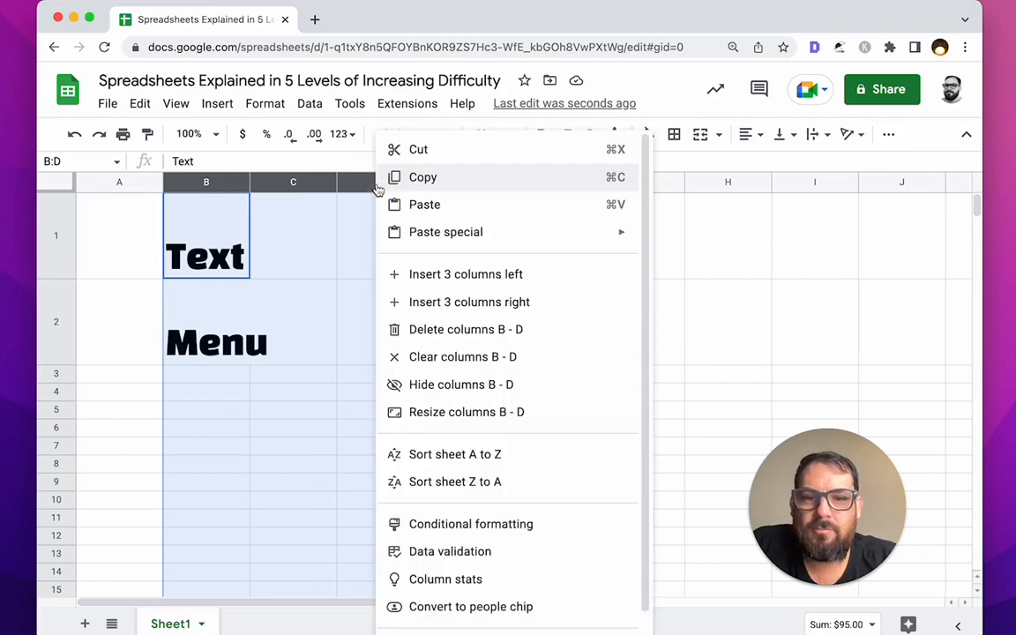
click(468, 413)
drag(429, 342, 314, 347)
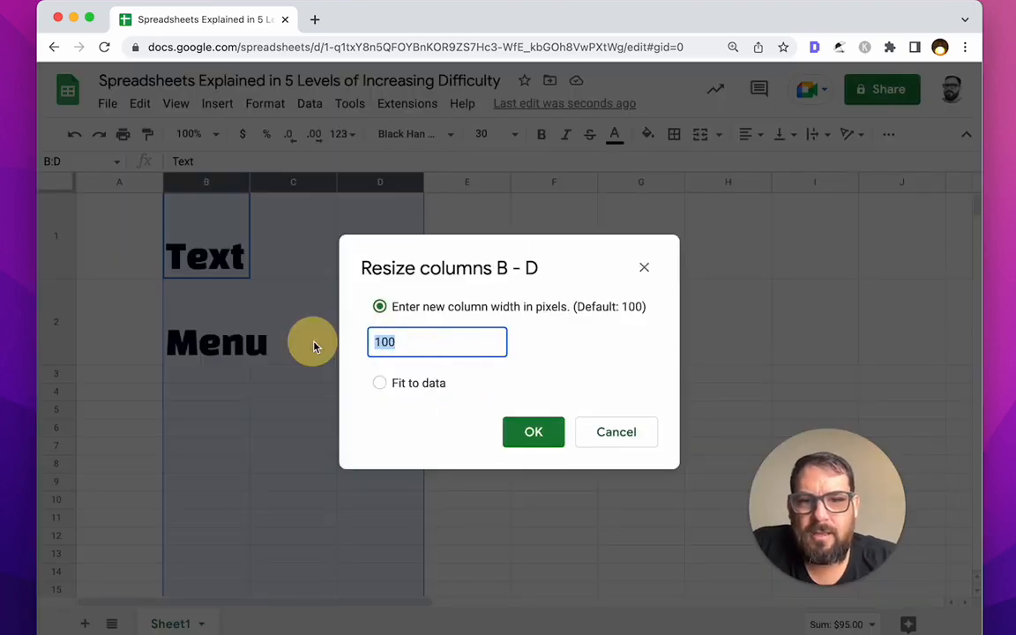
text(100)
key(Return)
click(358, 264)
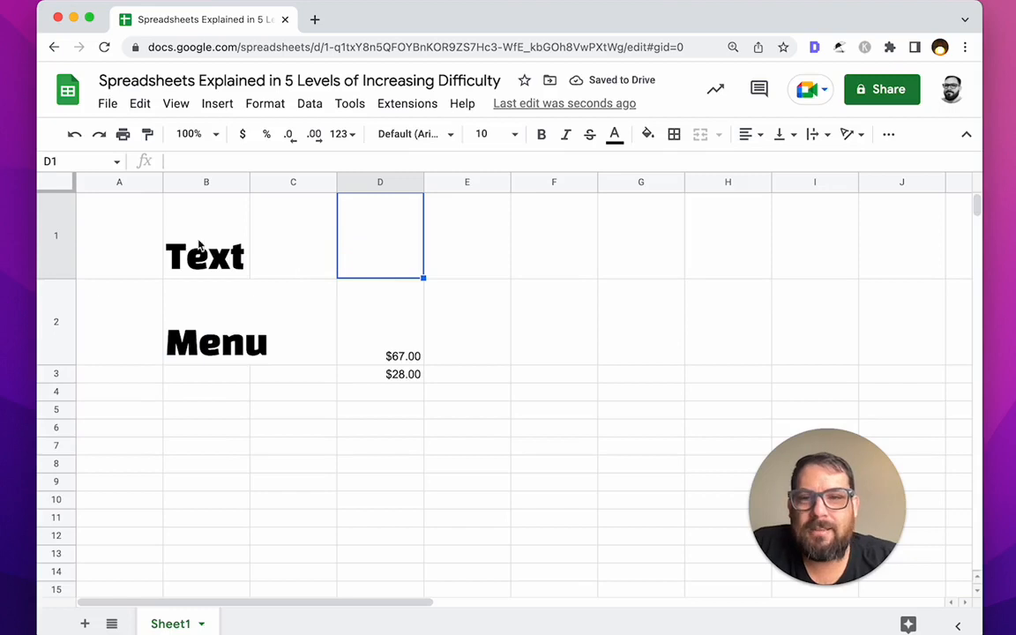
Step: Auto-fit rows 1–2 to the label height and column B to Menu's width
drag(192, 182, 409, 179)
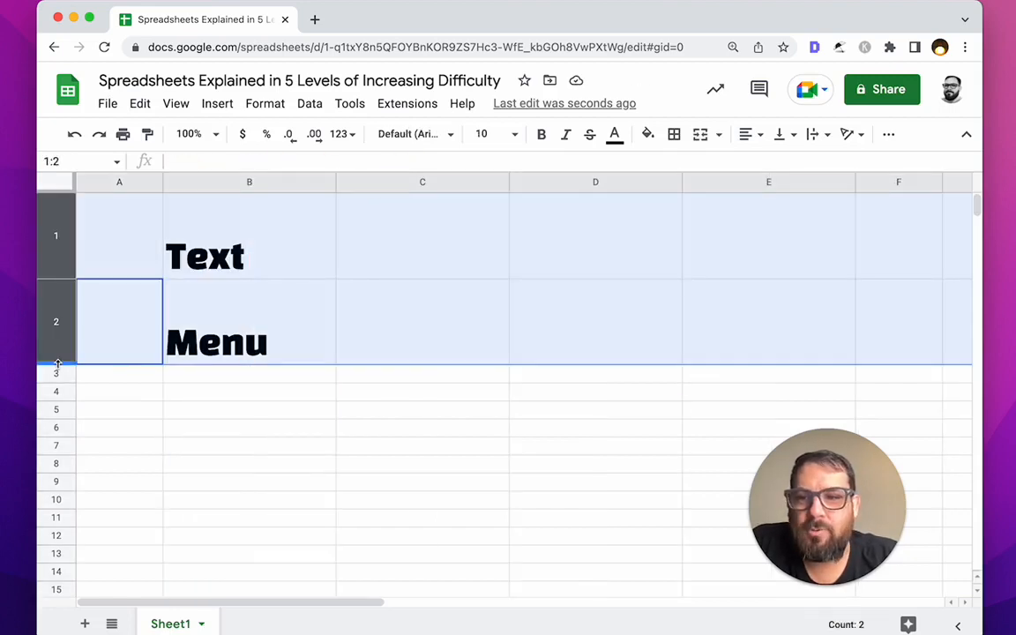
double_click(57, 362)
click(228, 252)
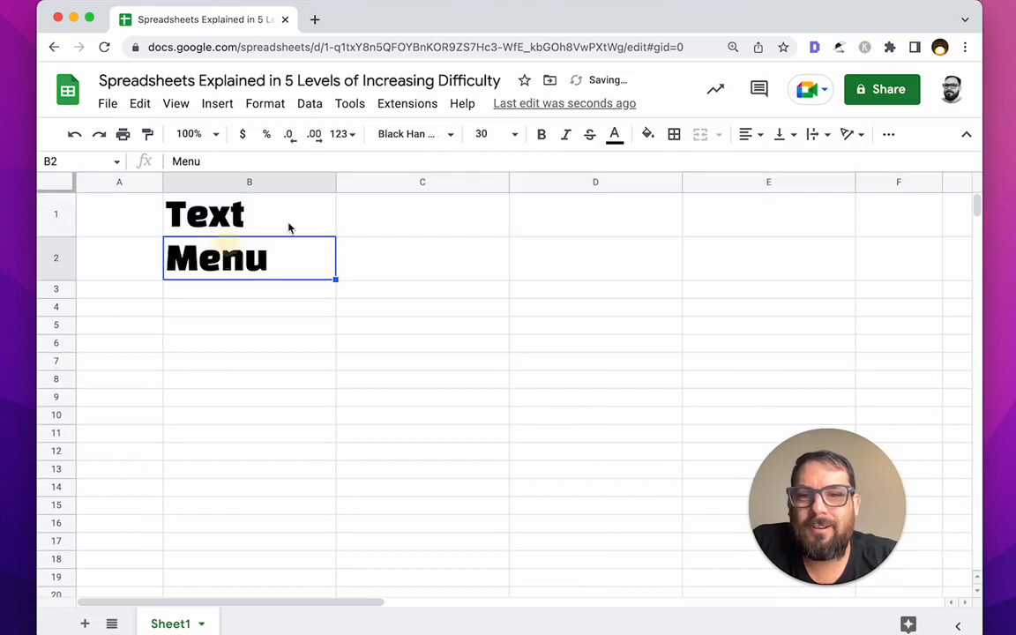
double_click(336, 182)
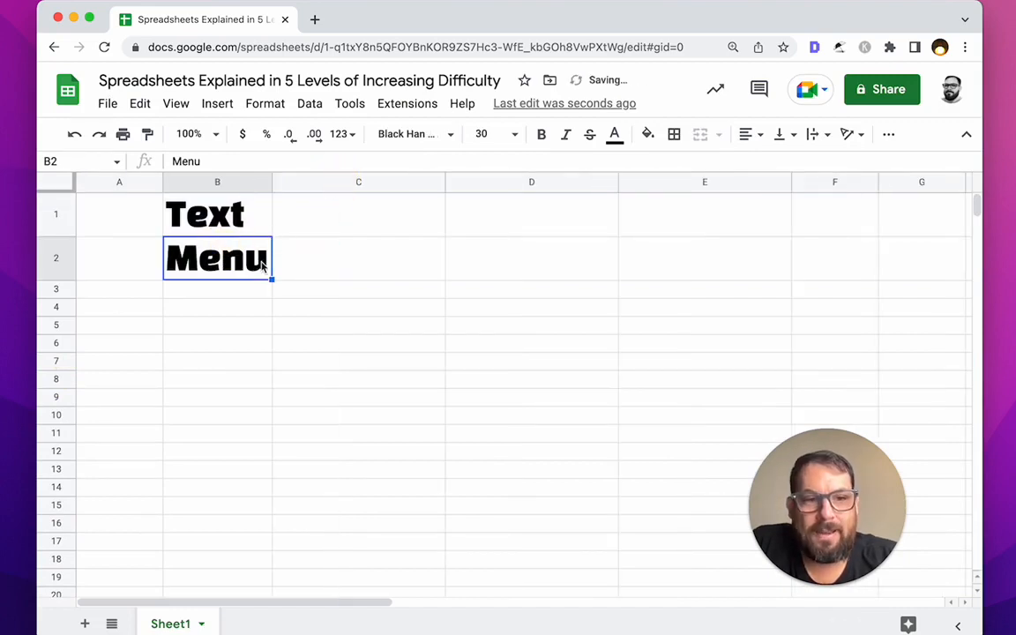
click(309, 250)
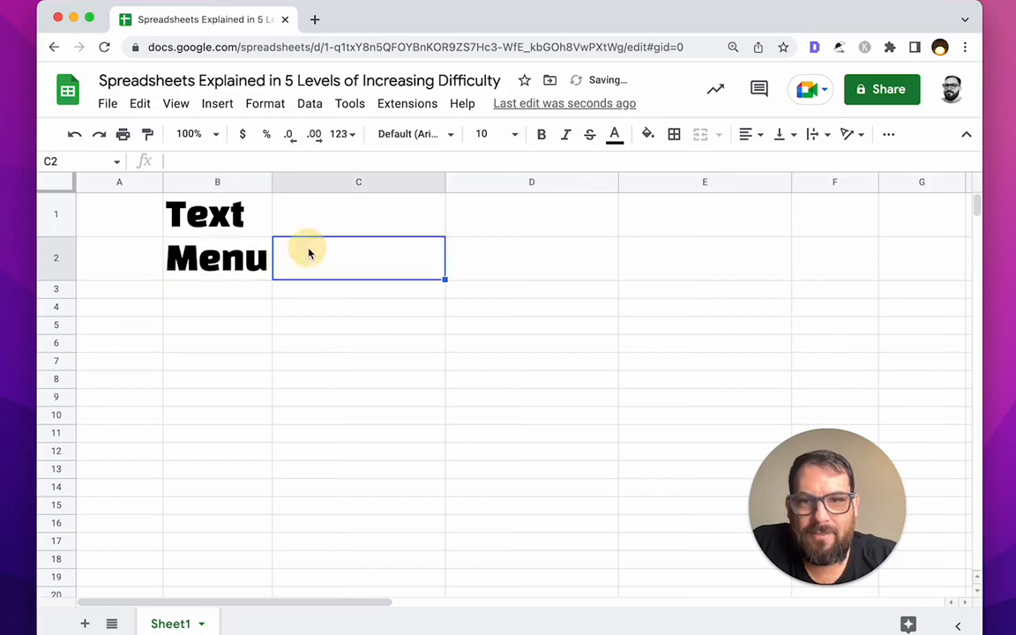
click(360, 215)
click(375, 257)
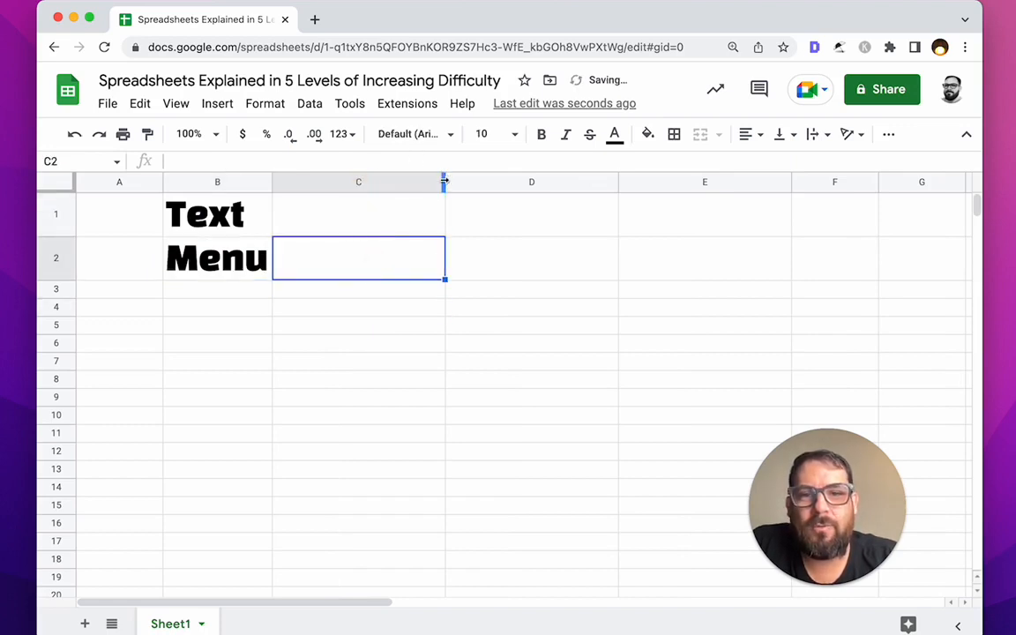
Step: Number C1 and C2 as 1 and 2 and shrink column C to fit
click(375, 229)
text(10)
key(BackSpace)
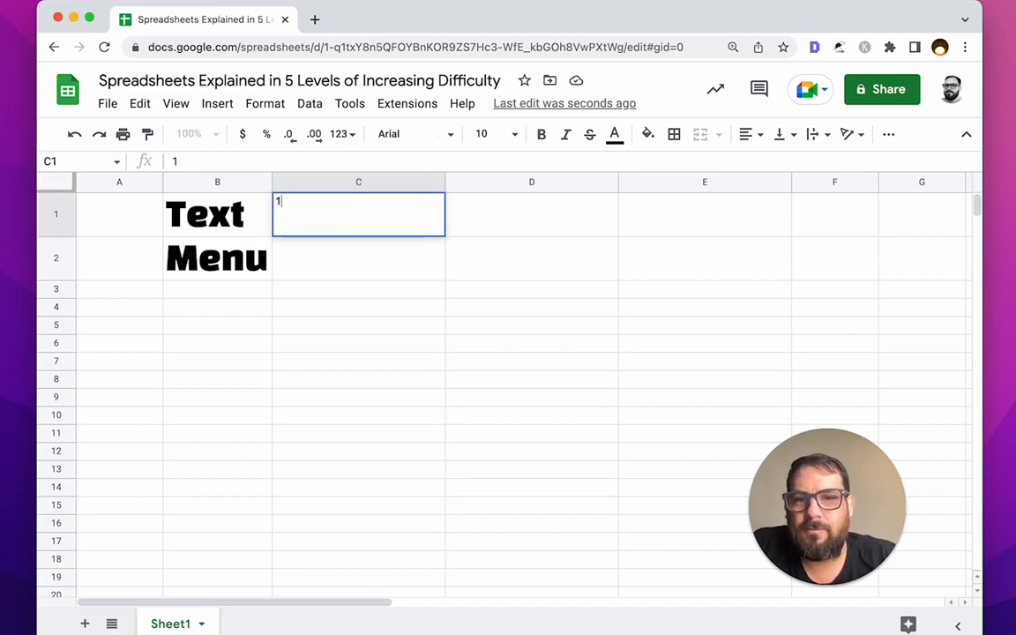
key(Return)
text(2)
key(Return)
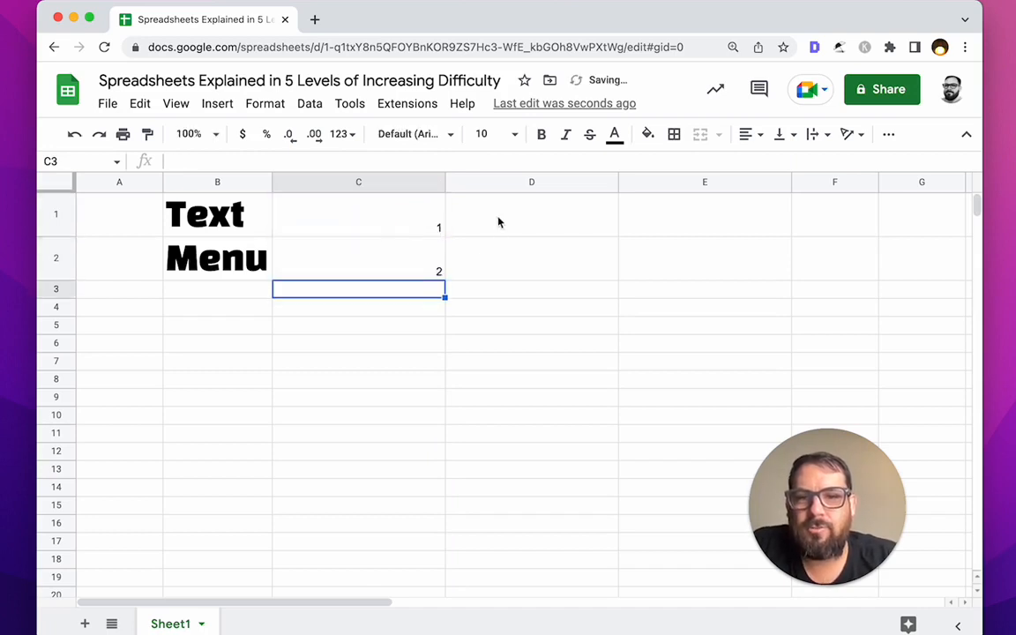
double_click(445, 180)
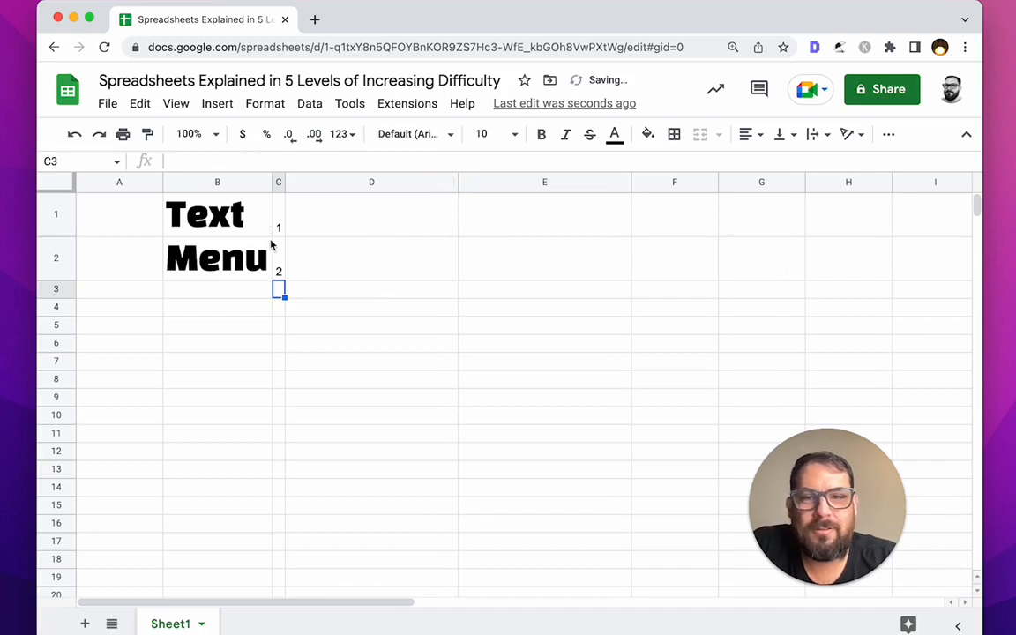
Step: Select B1:B2 and browse the Format, Edit and View menus without changing anything
drag(261, 226, 256, 265)
click(265, 103)
mouse_move(379, 233)
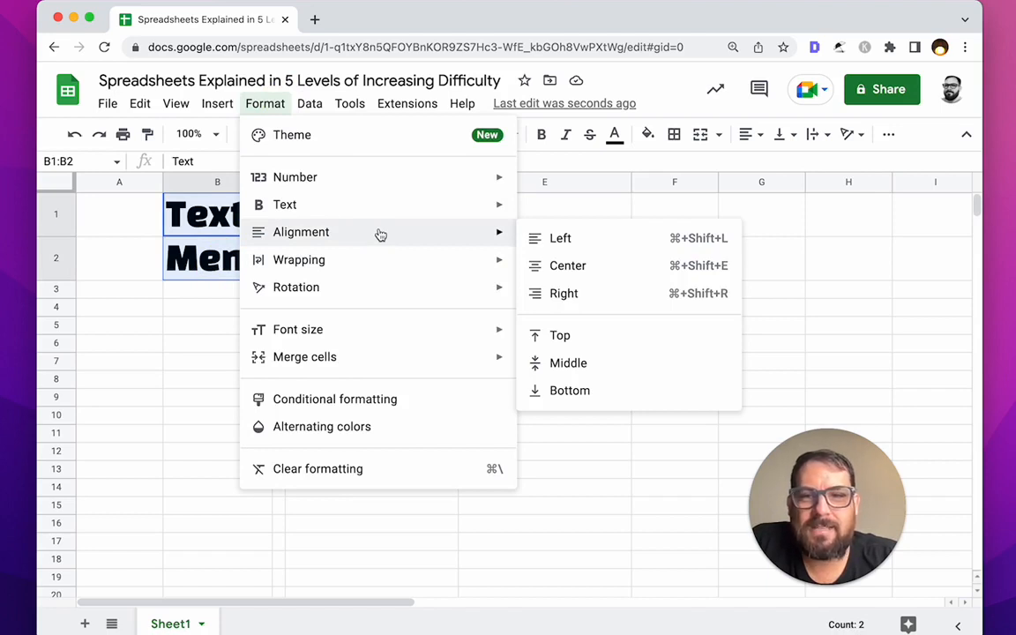
mouse_move(380, 257)
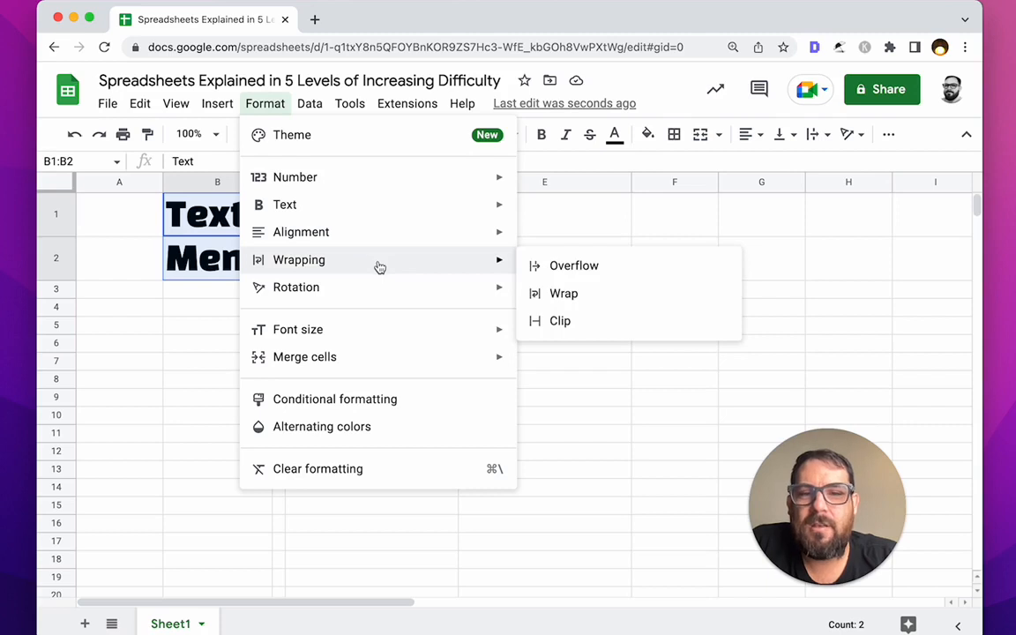
mouse_move(469, 288)
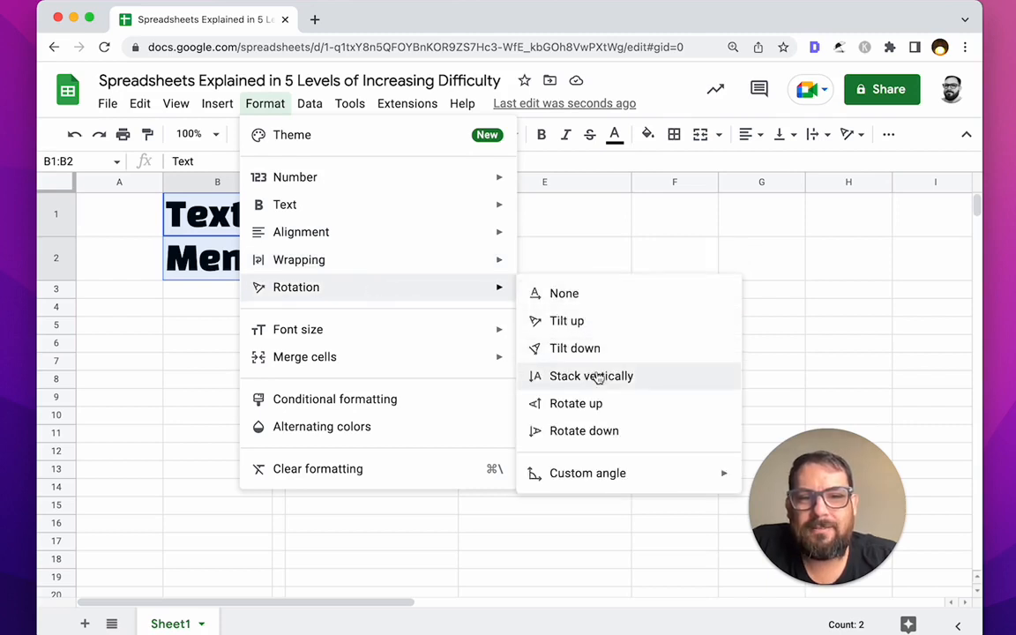
click(256, 104)
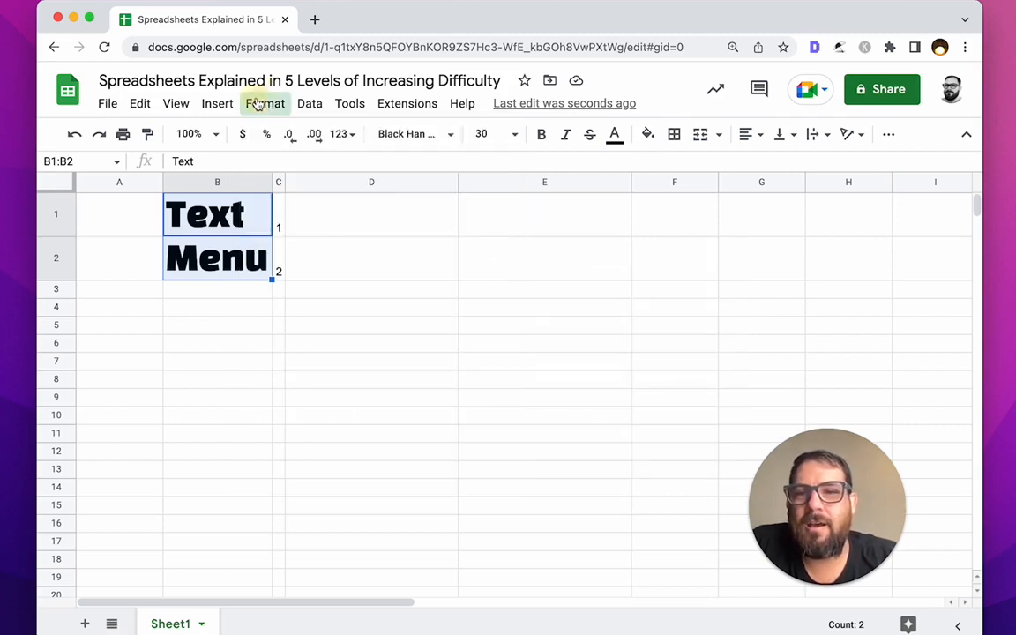
click(218, 105)
click(219, 107)
click(176, 105)
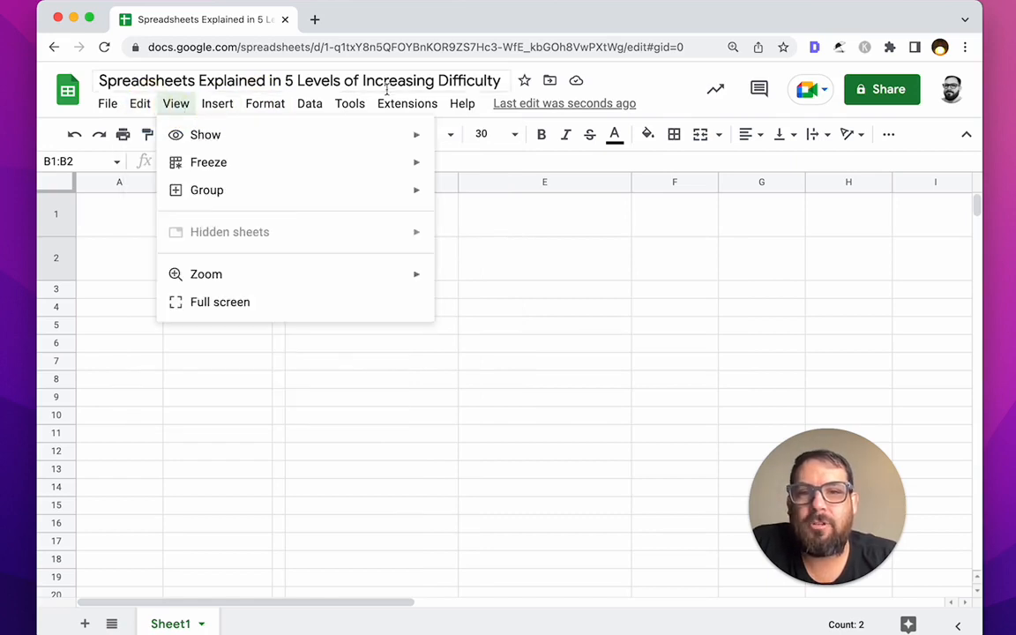
click(404, 107)
Step: Enter the label Math in cell B3 below Text and Menu
text(Mat)
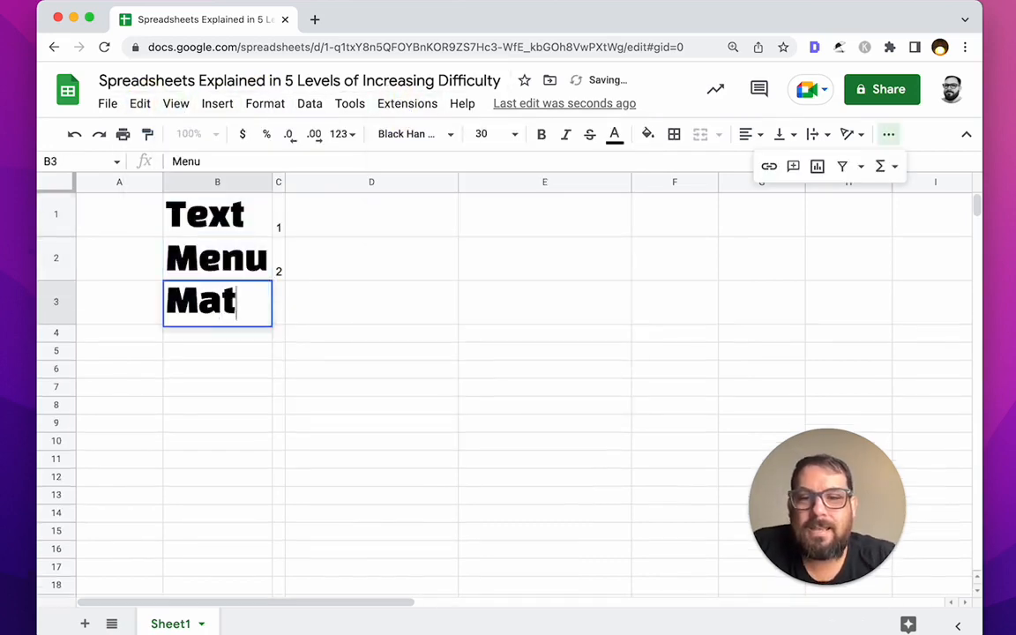
text(h)
click(298, 302)
click(234, 288)
click(370, 215)
Step: Enter the formula =1+0 in D1 after cancelling a false start
text(=)
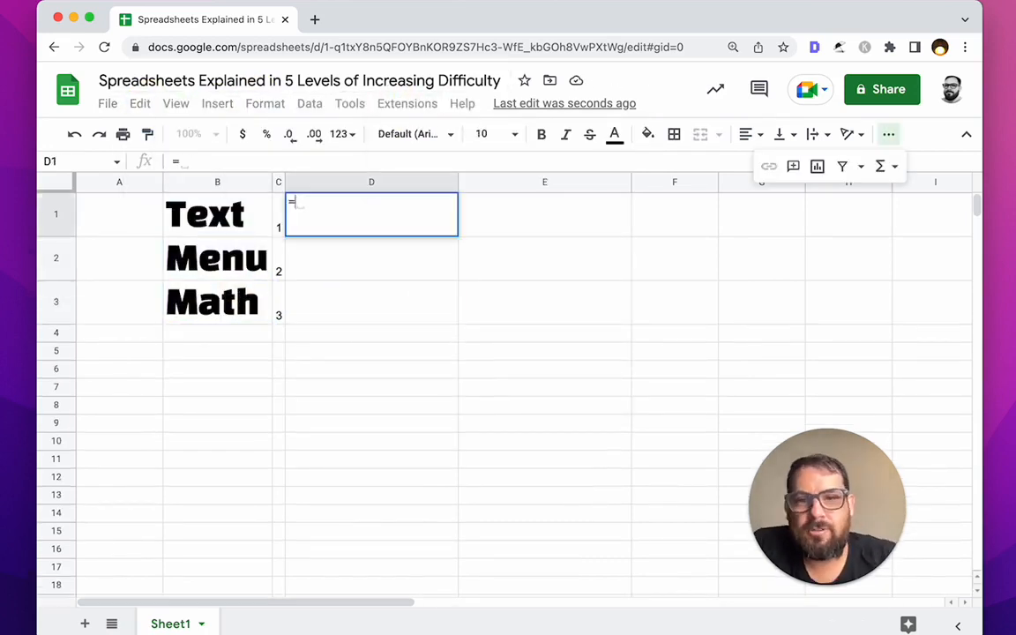
key(Escape)
double_click(425, 215)
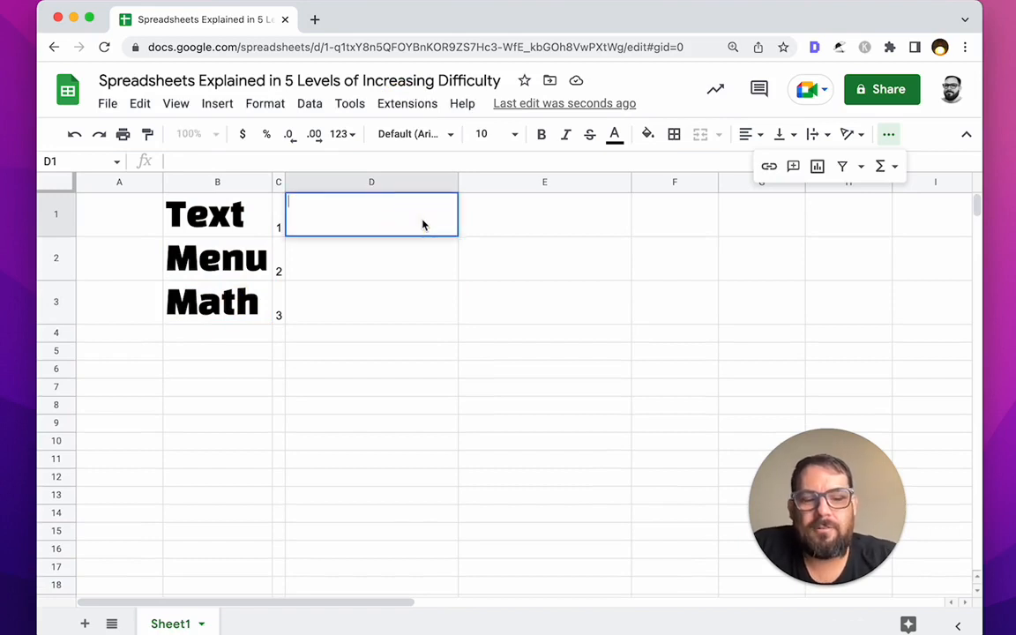
text(=)
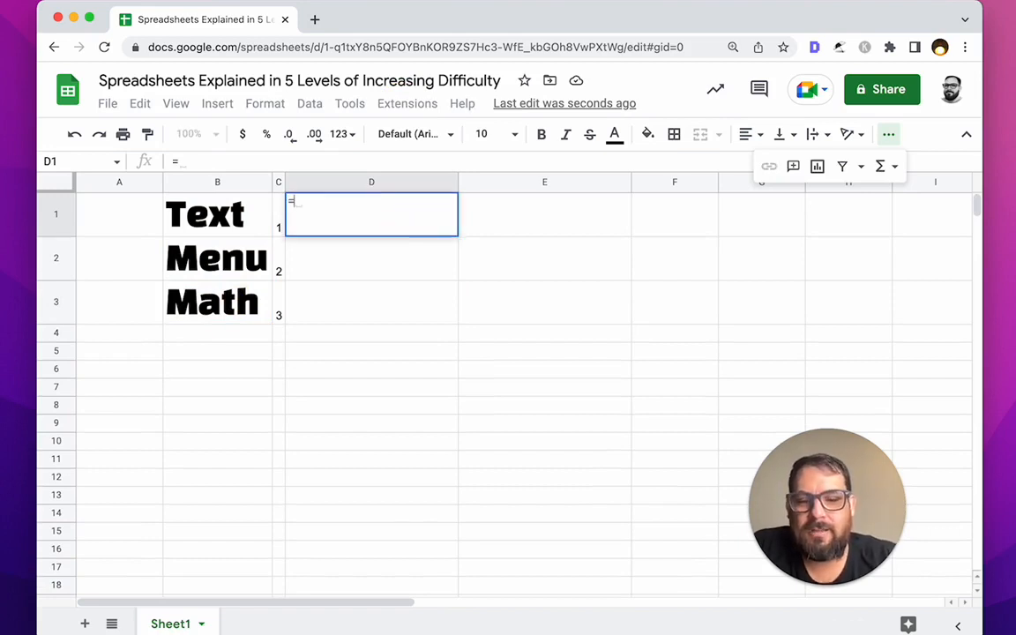
text(1+)
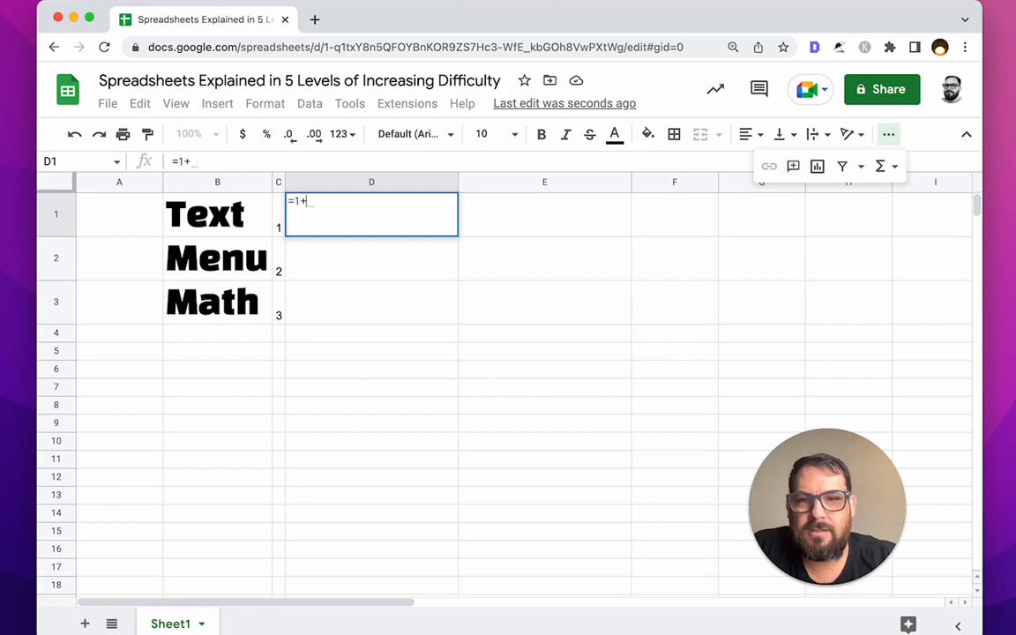
text(0)
key(Return)
key(Up)
key(Down)
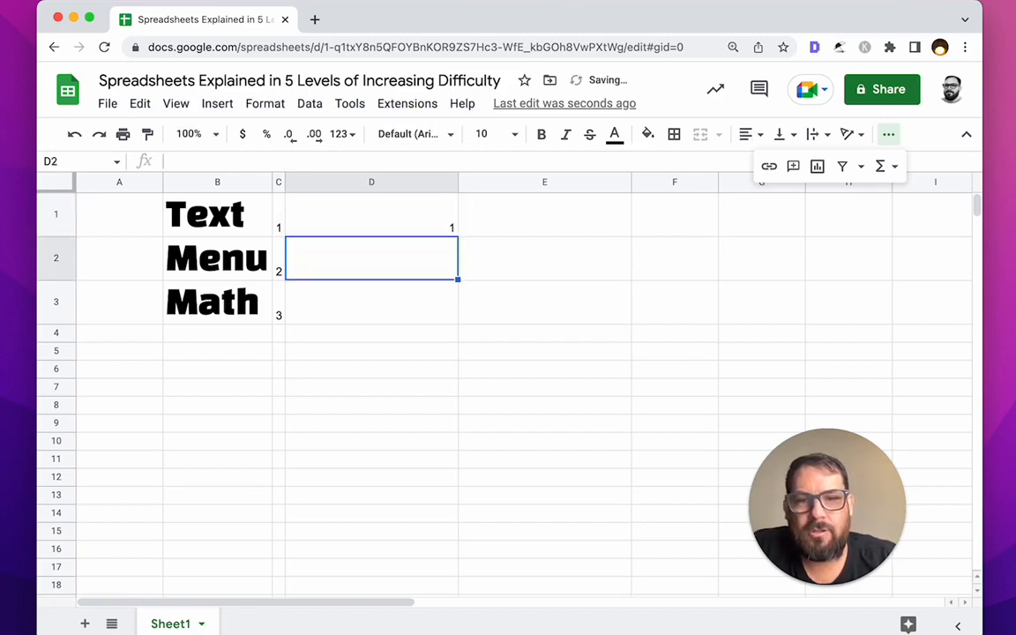
Step: Enter =1+1 in D2 and =1+2 in D3
click(437, 249)
text(=1)
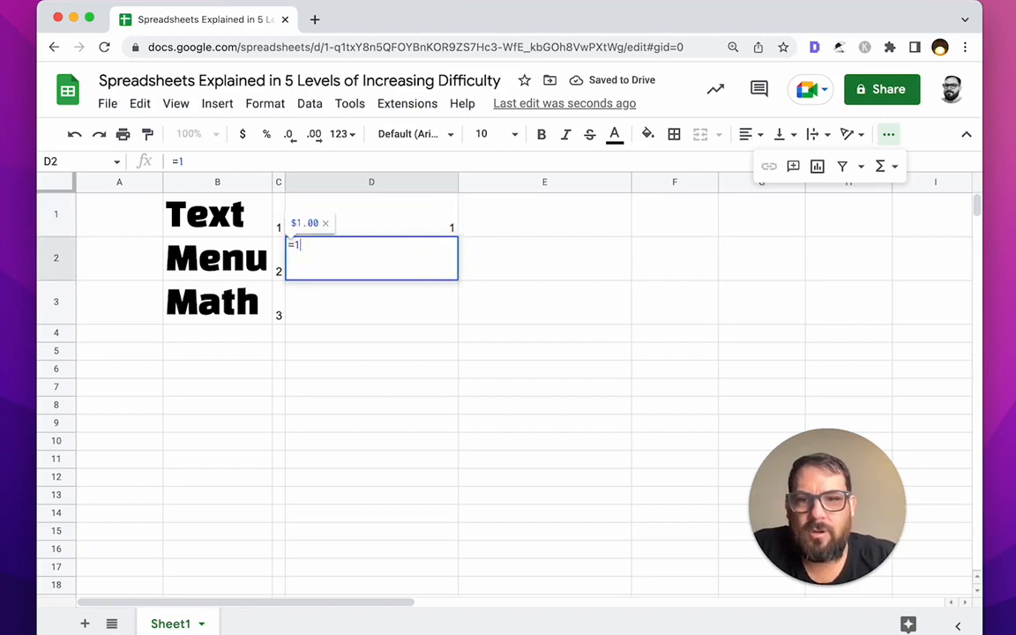
text(+1)
key(Return)
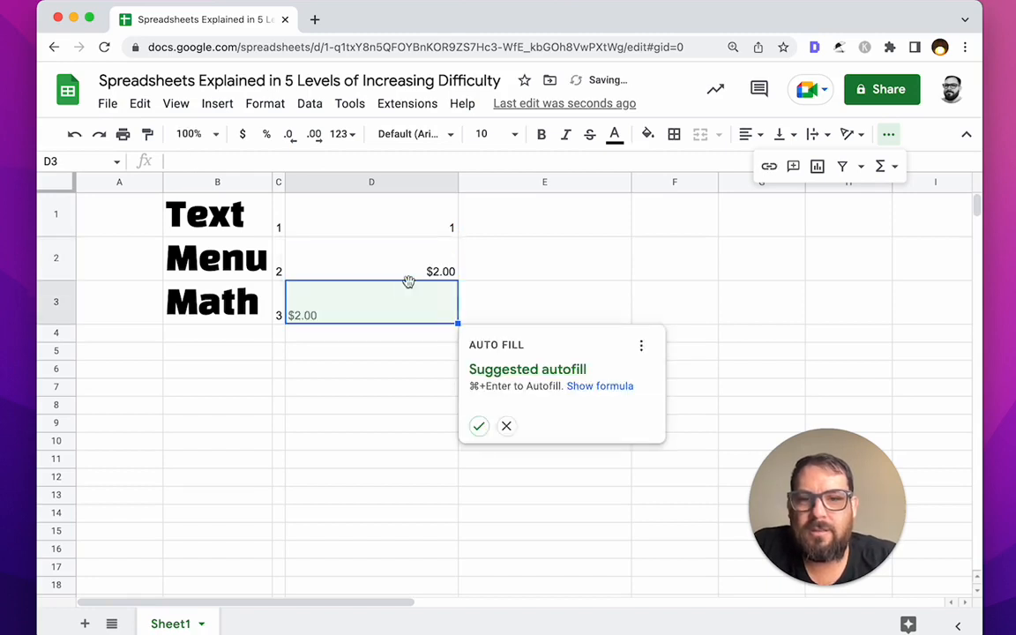
double_click(406, 319)
text(=1)
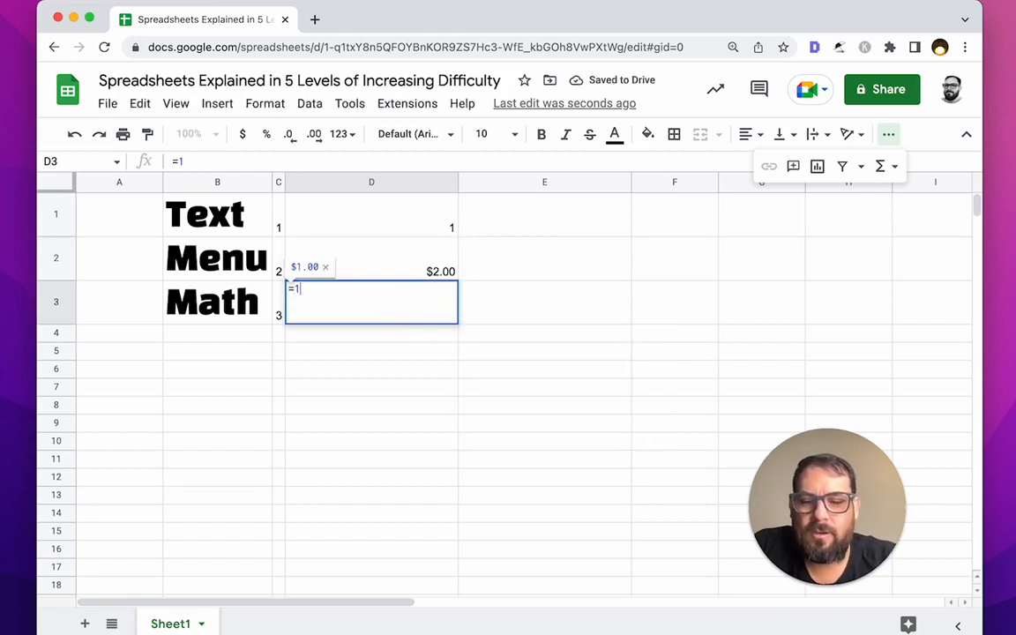
text(+2)
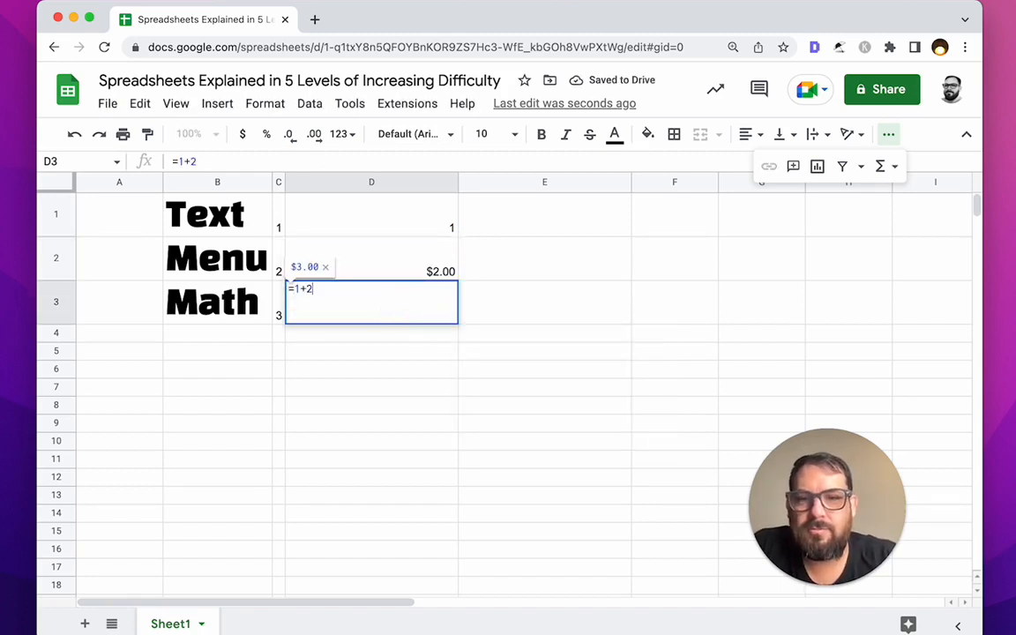
key(Return)
Step: Inspect the formula results and select the range D2:D3
click(420, 227)
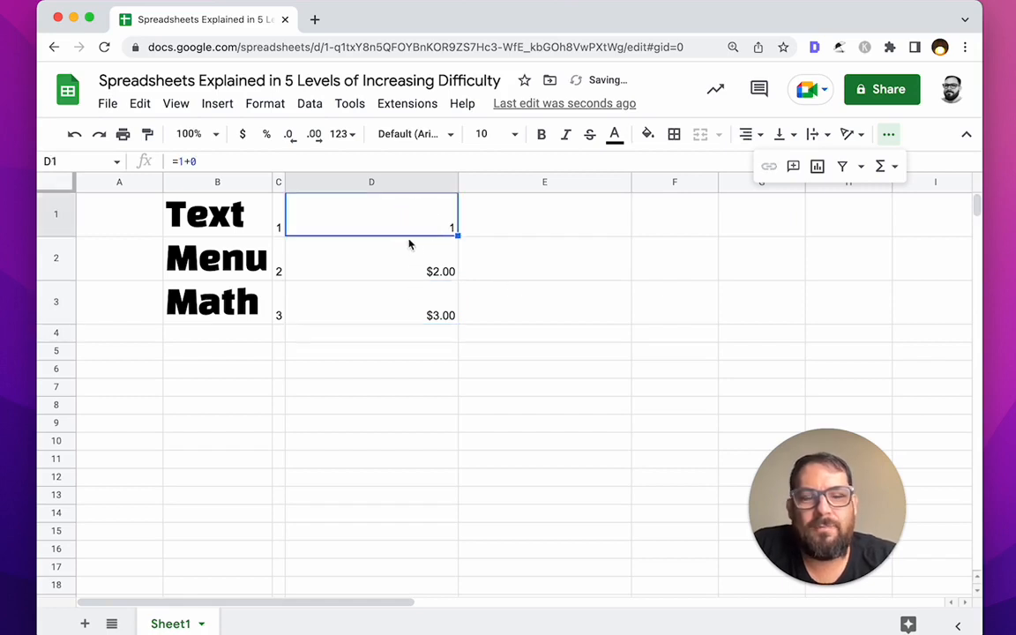
click(396, 334)
click(402, 311)
drag(405, 269, 409, 315)
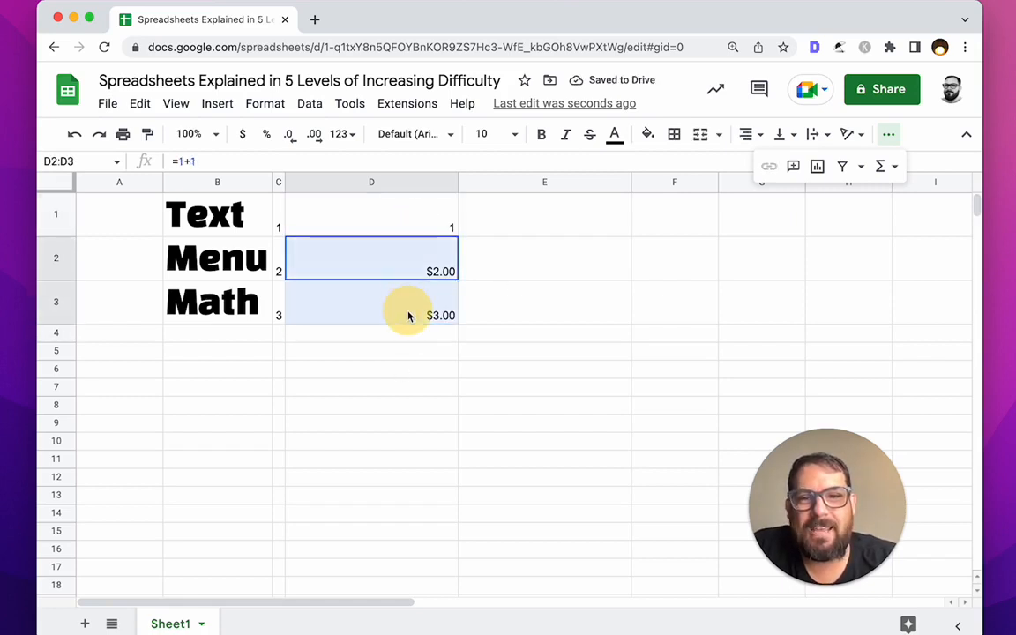
click(403, 182)
drag(403, 263, 404, 317)
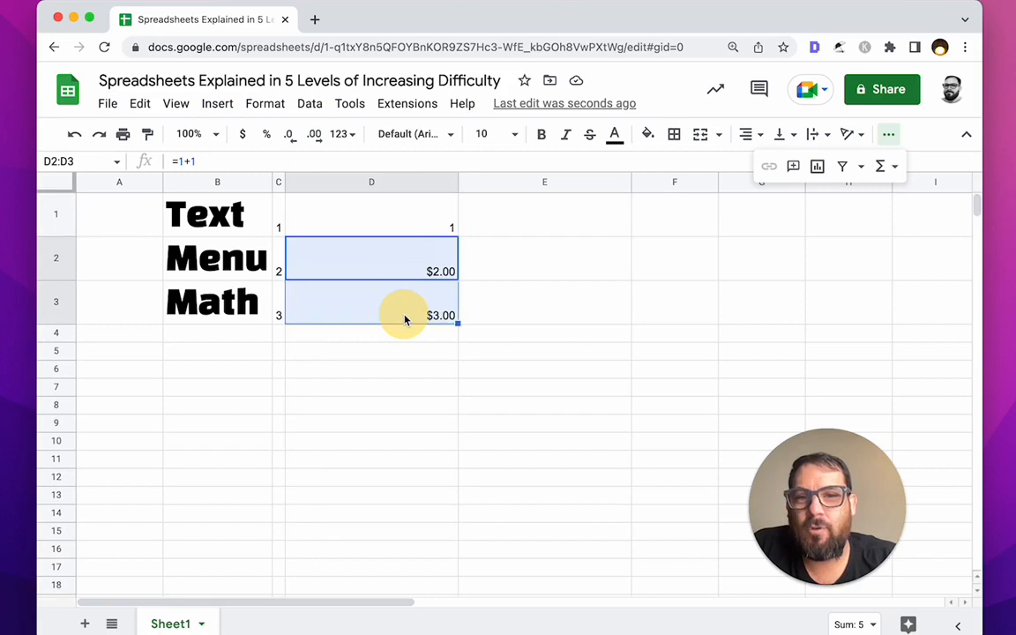
Step: Format D2:D3 as plain text, then column D as Number with no decimals
click(340, 134)
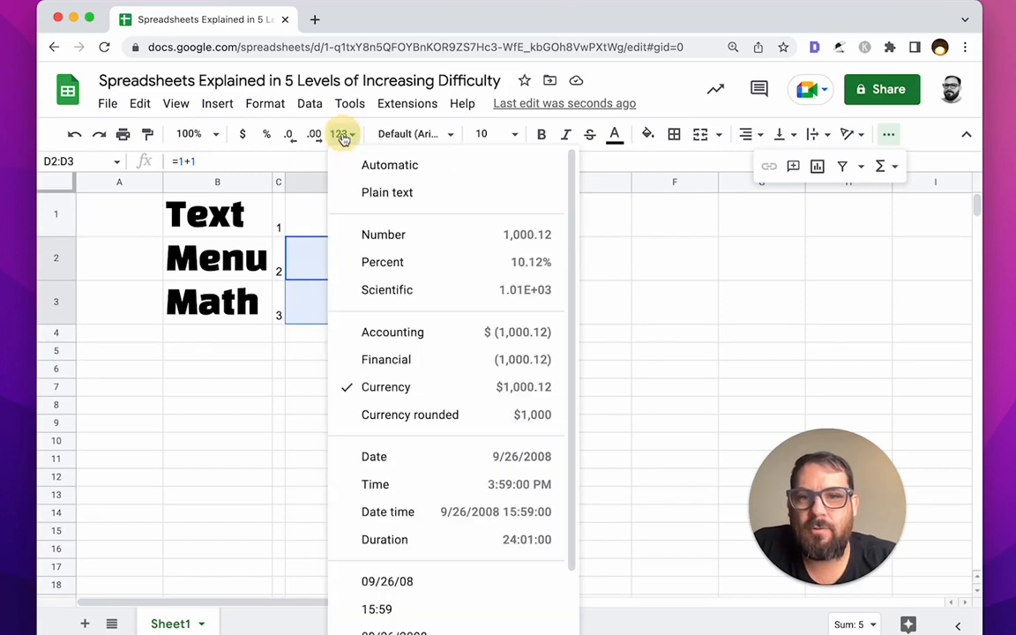
click(385, 194)
click(388, 183)
click(340, 133)
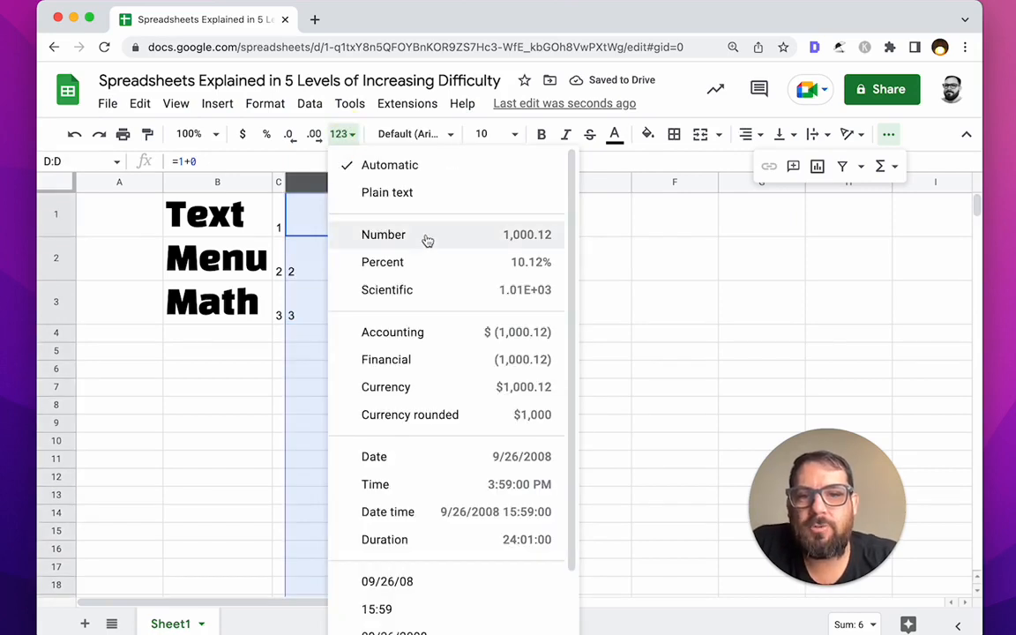
click(425, 236)
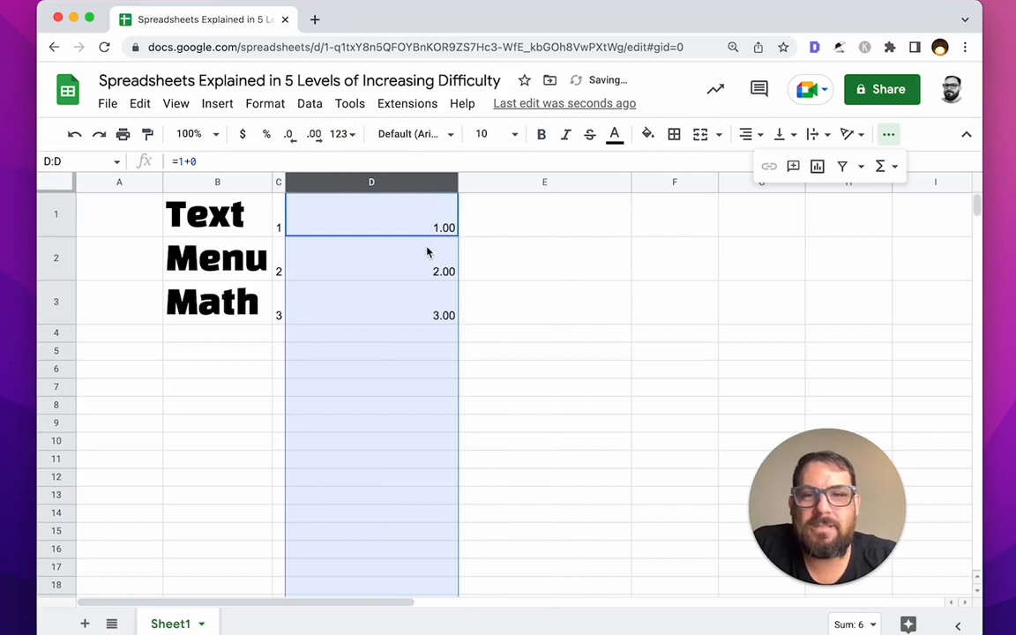
click(297, 139)
click(296, 139)
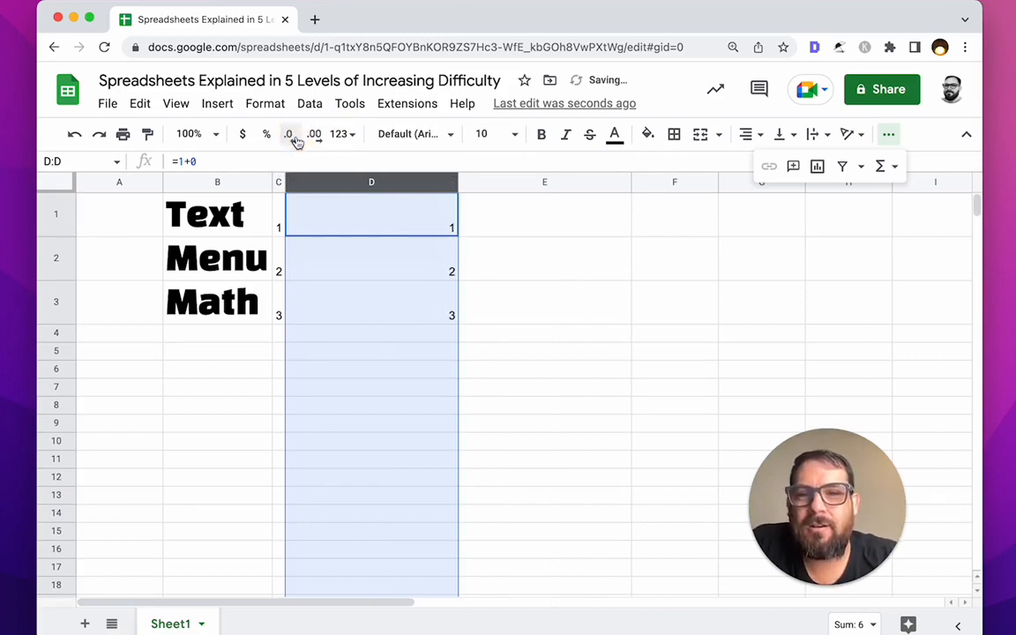
Step: Enter =5*5 in D3, then begin retyping it as =5^5
click(372, 300)
text(=)
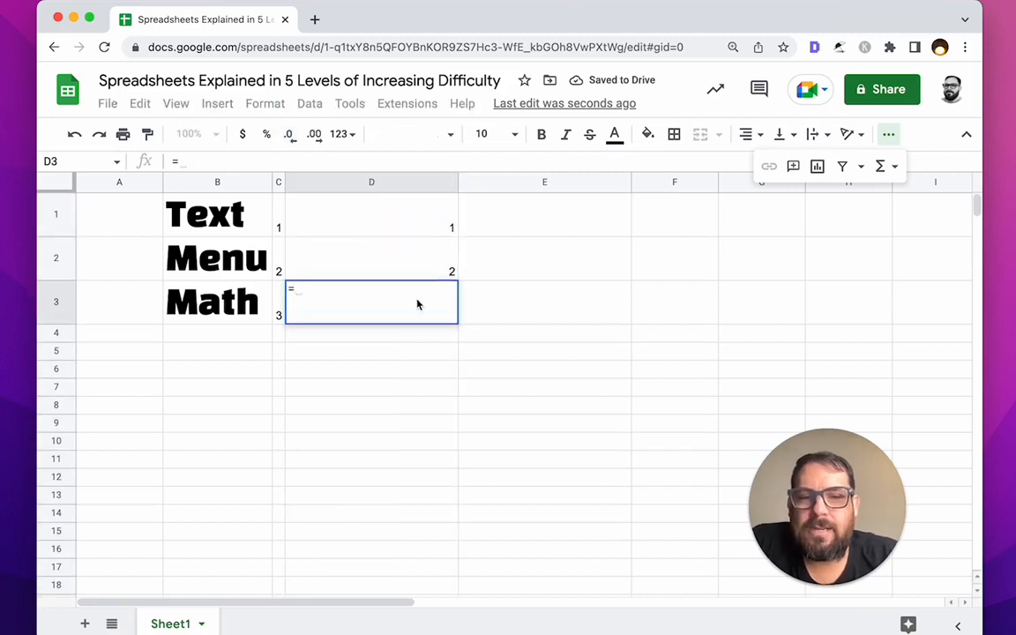
text(5)
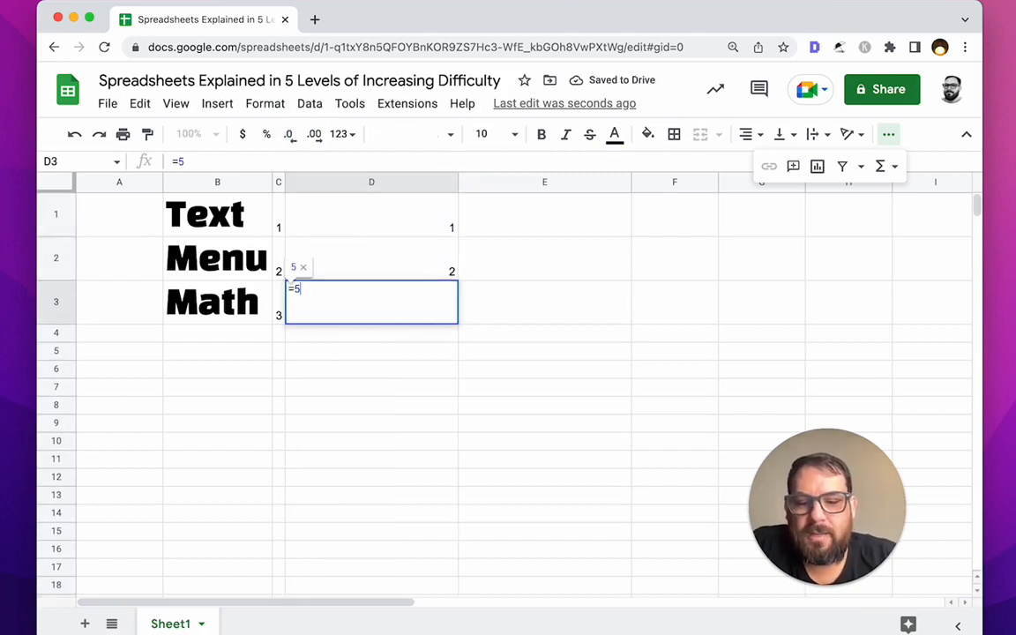
text(*5)
key(Return)
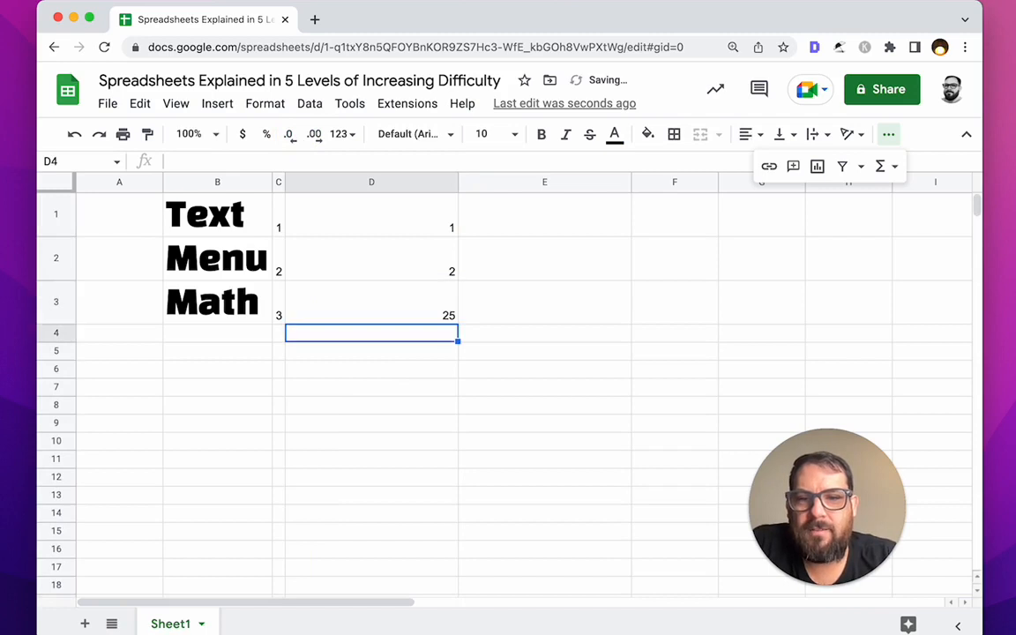
key(Up)
text(=)
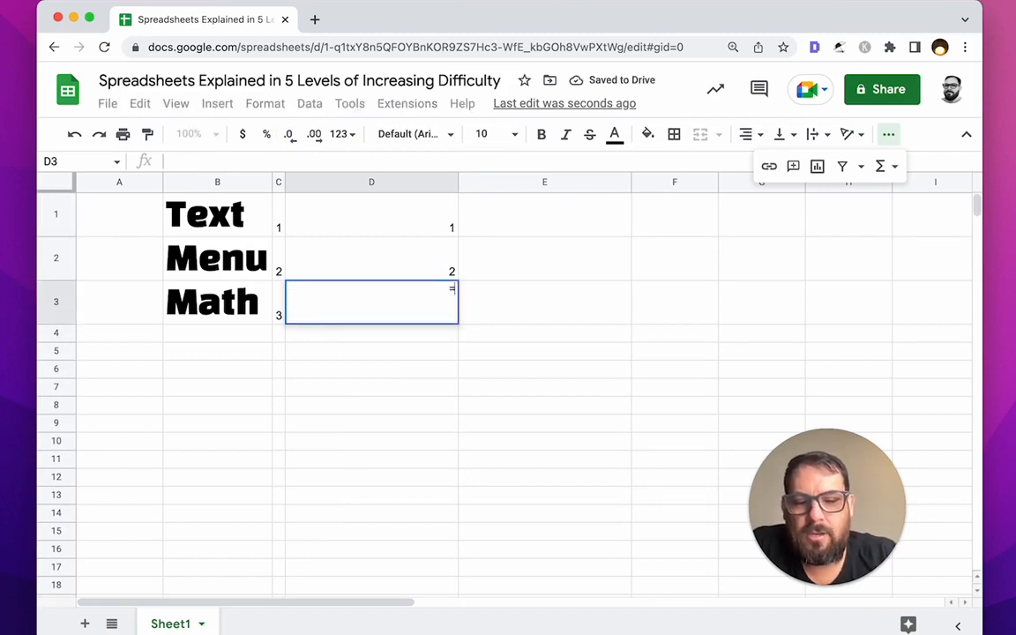
text(5^)
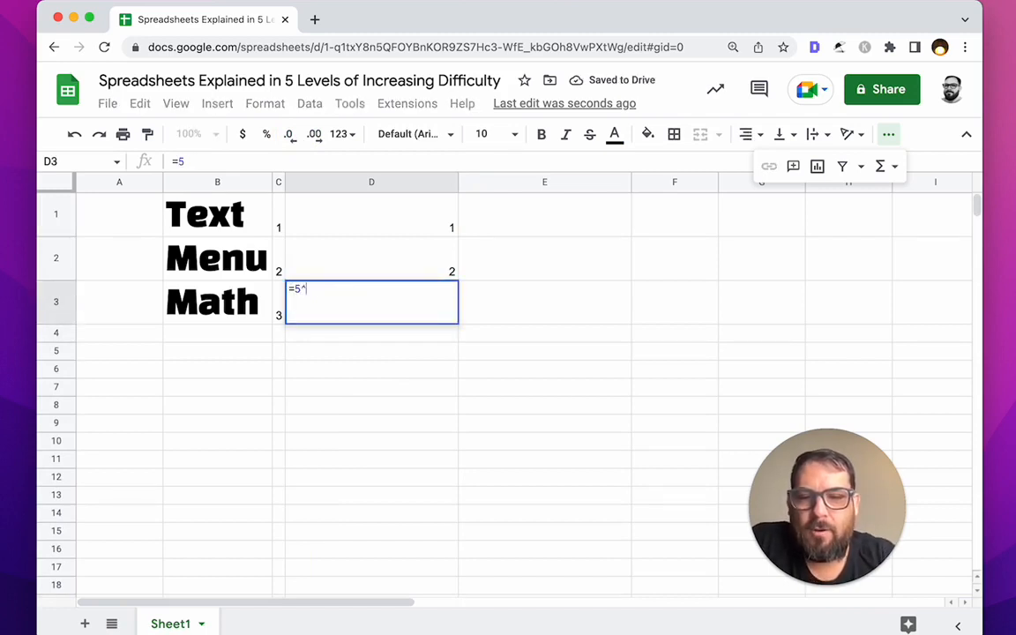
text(5)
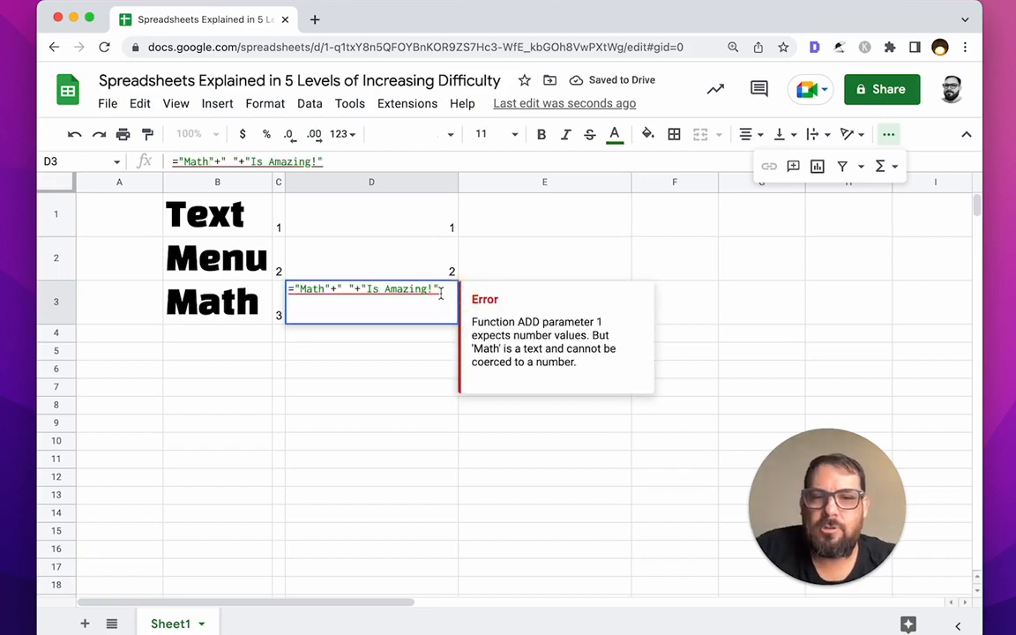
Step: Replace both plus signs in D3's formula with & so the text pieces join
click(337, 289)
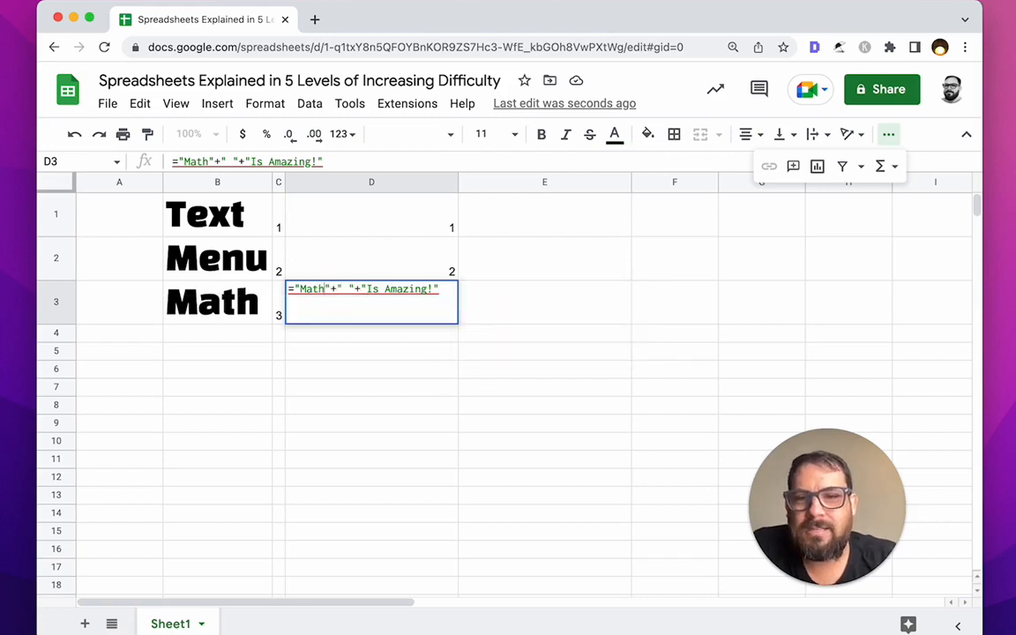
click(347, 291)
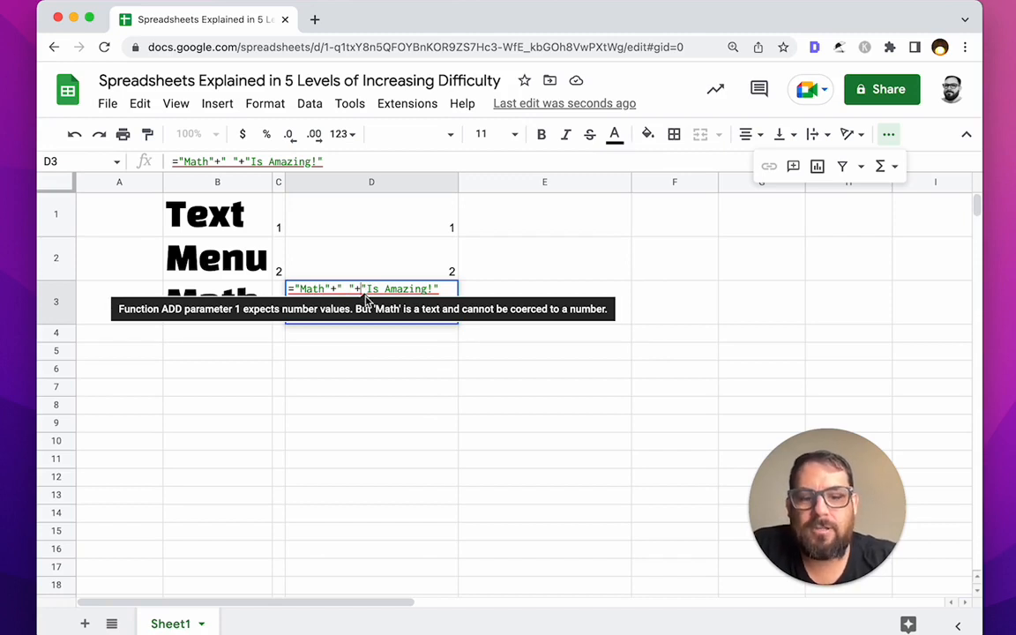
key(BackSpace)
text(&)
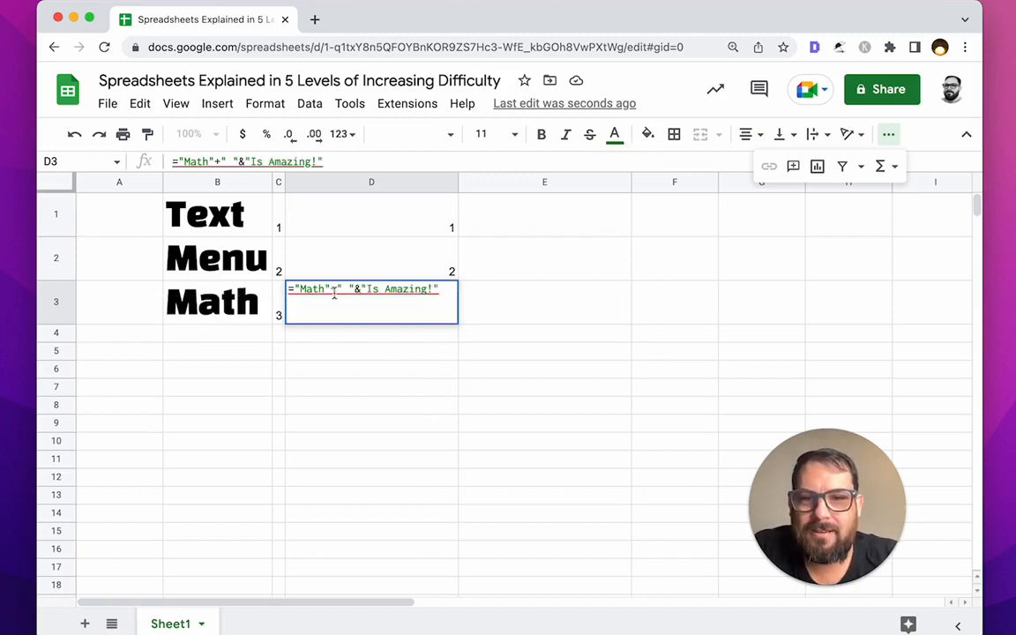
key(BackSpace)
text(&)
key(Return)
Step: Swap the quoted "Math" in D3's formula for a B3 cell reference
double_click(330, 303)
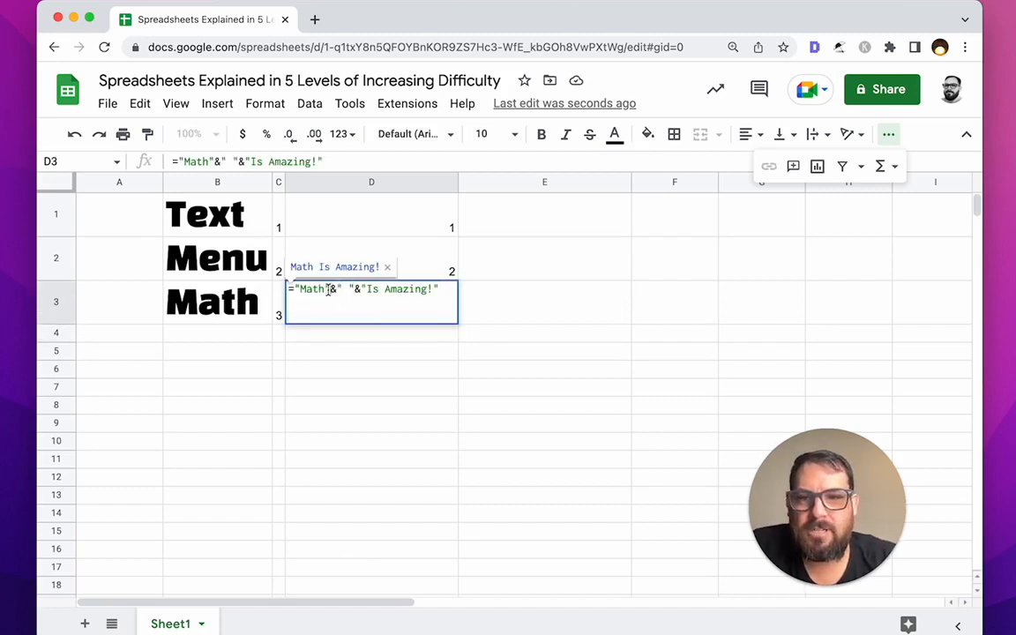
drag(329, 292, 293, 294)
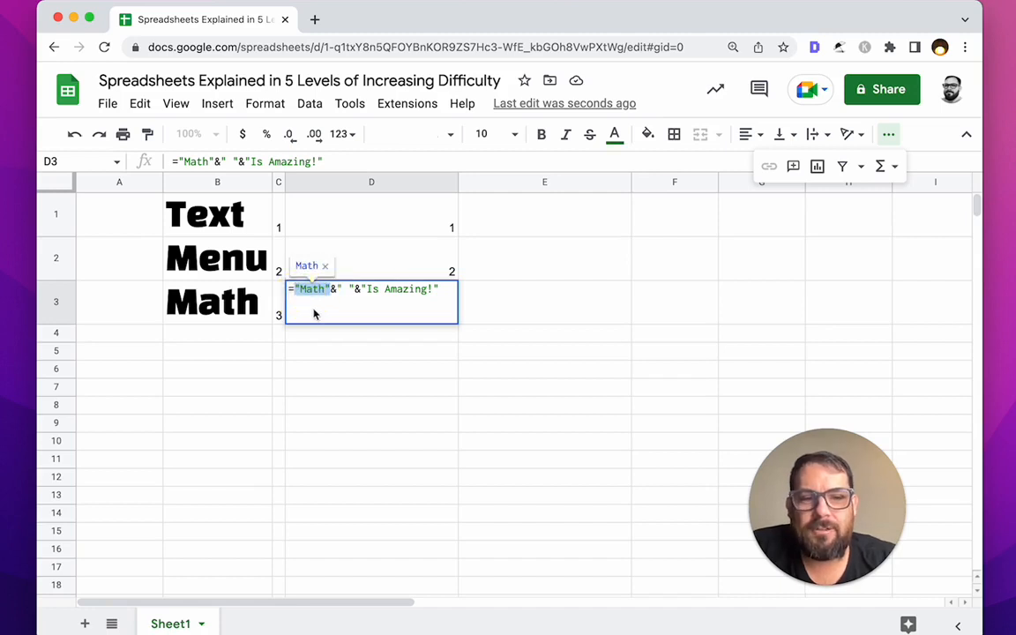
click(323, 289)
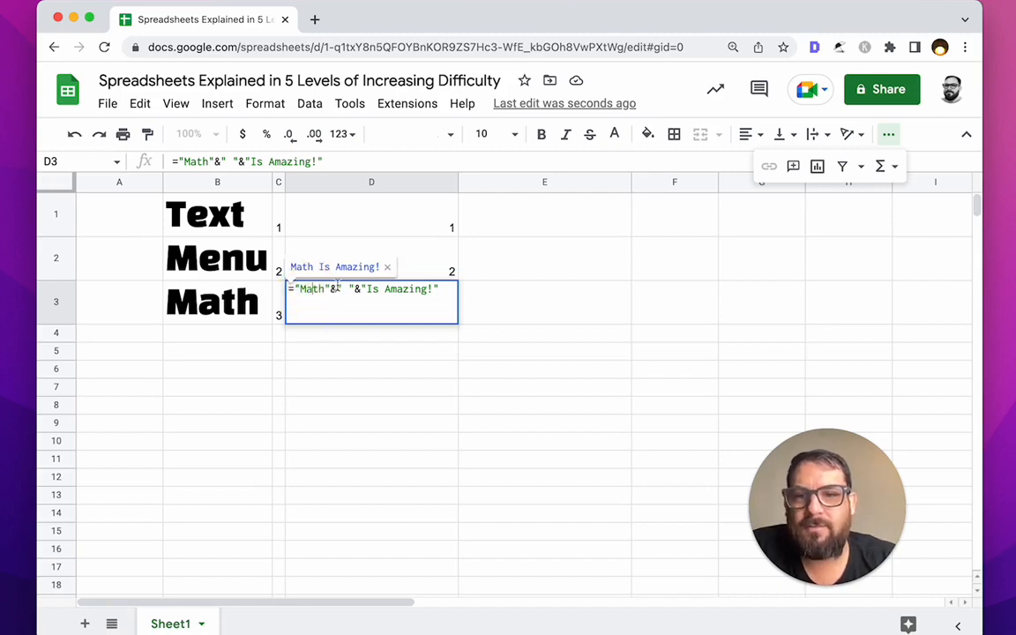
drag(329, 290, 292, 288)
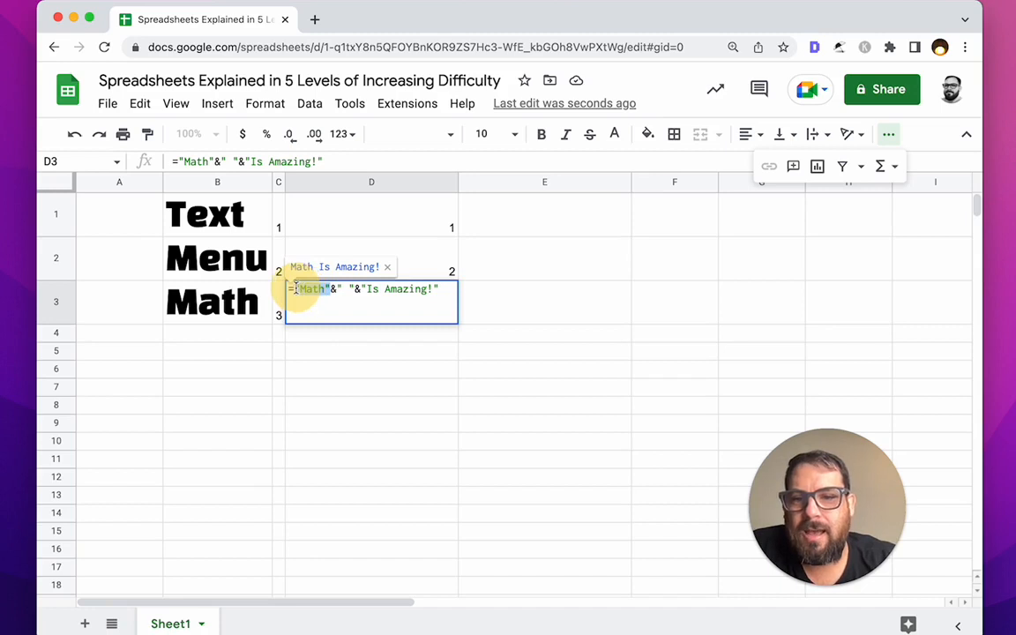
key(BackSpace)
text(B3)
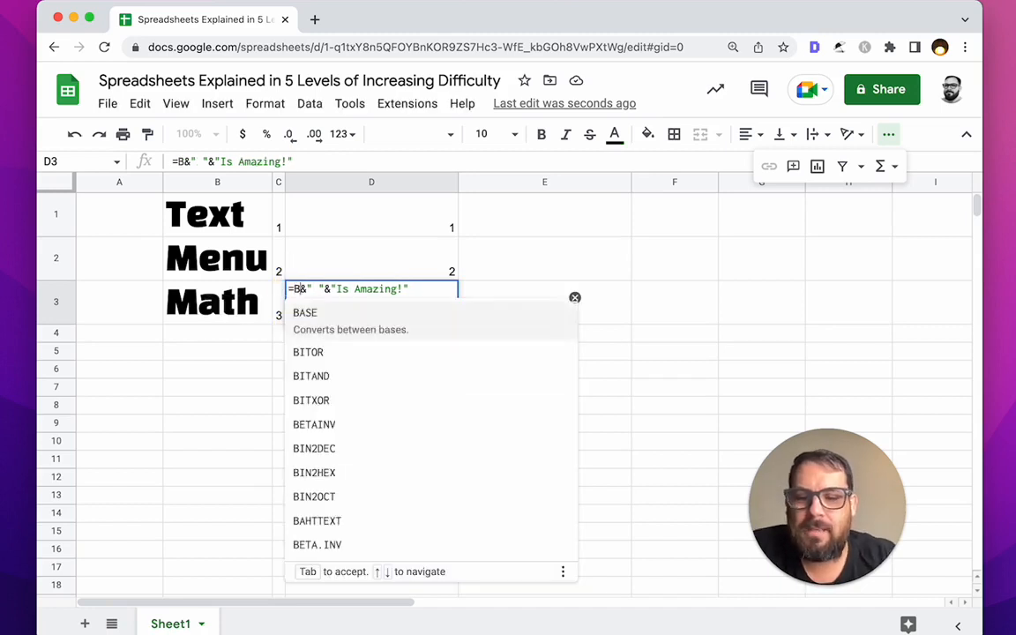
key(Return)
click(194, 284)
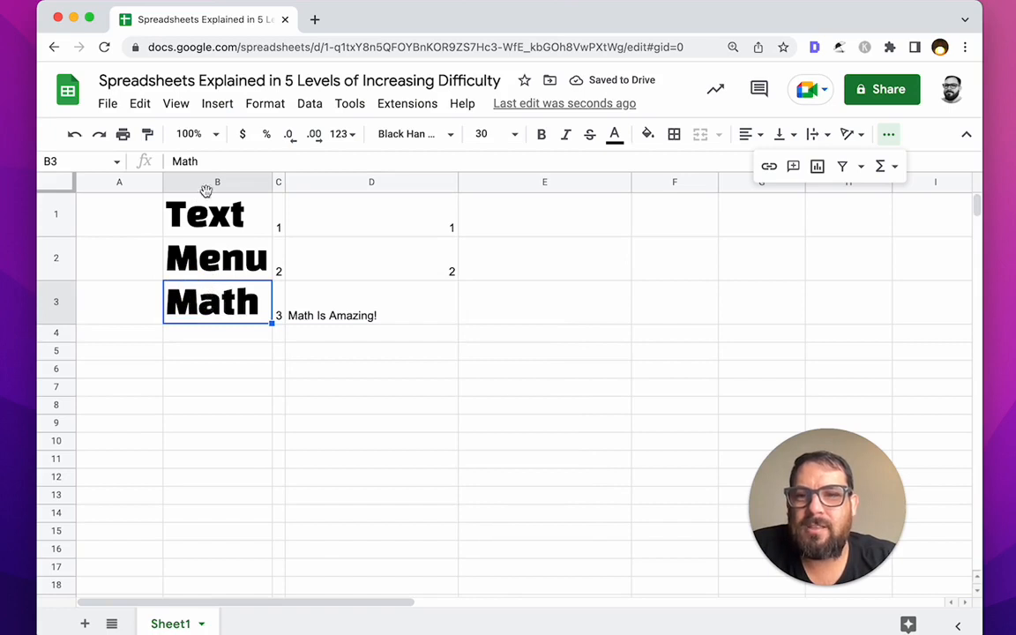
Step: Widen column B so longer labels fit
double_click(337, 315)
click(213, 295)
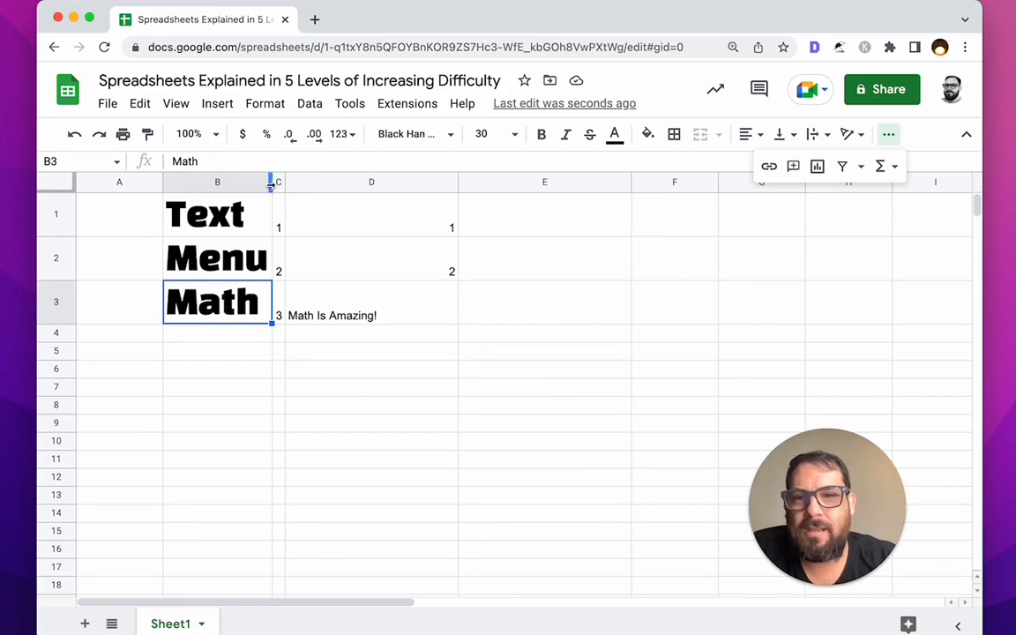
drag(272, 182, 328, 200)
Step: Change B3 to History to confirm D3 follows it, then restore Math
text(History)
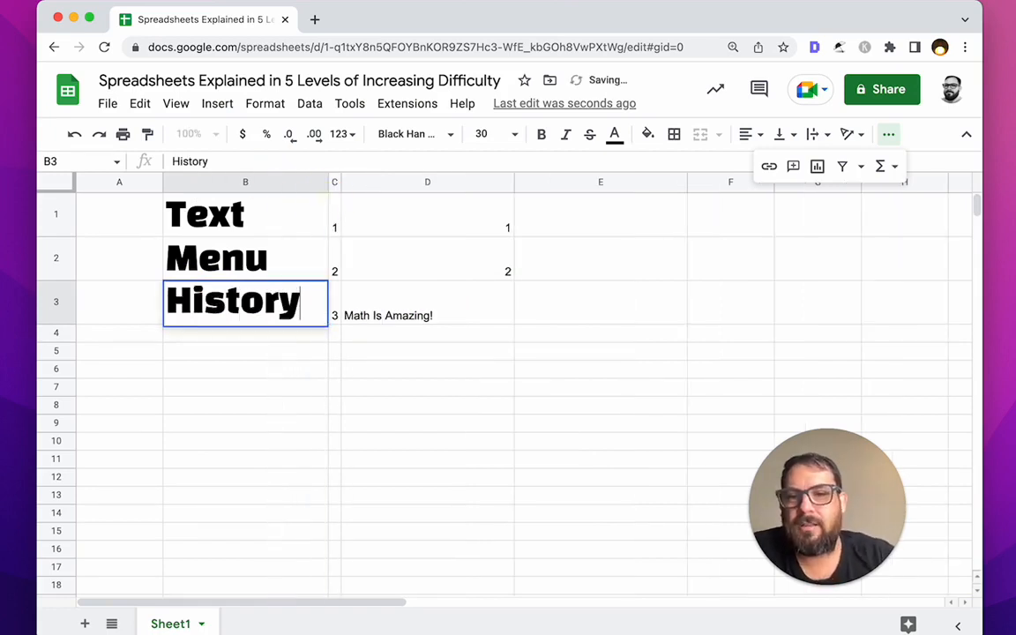
key(Return)
click(435, 323)
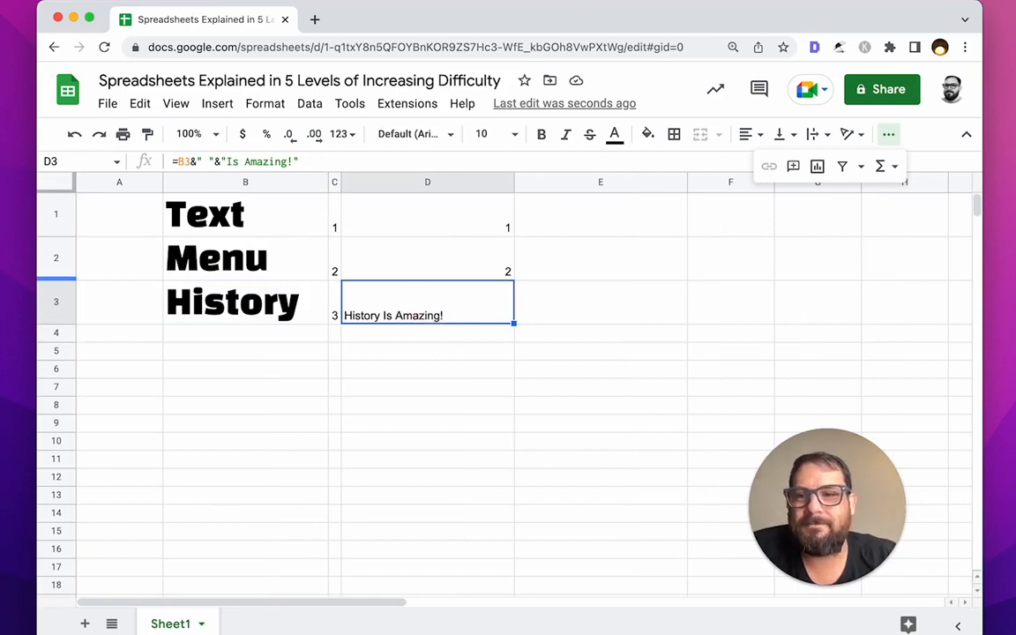
click(290, 310)
text(Math)
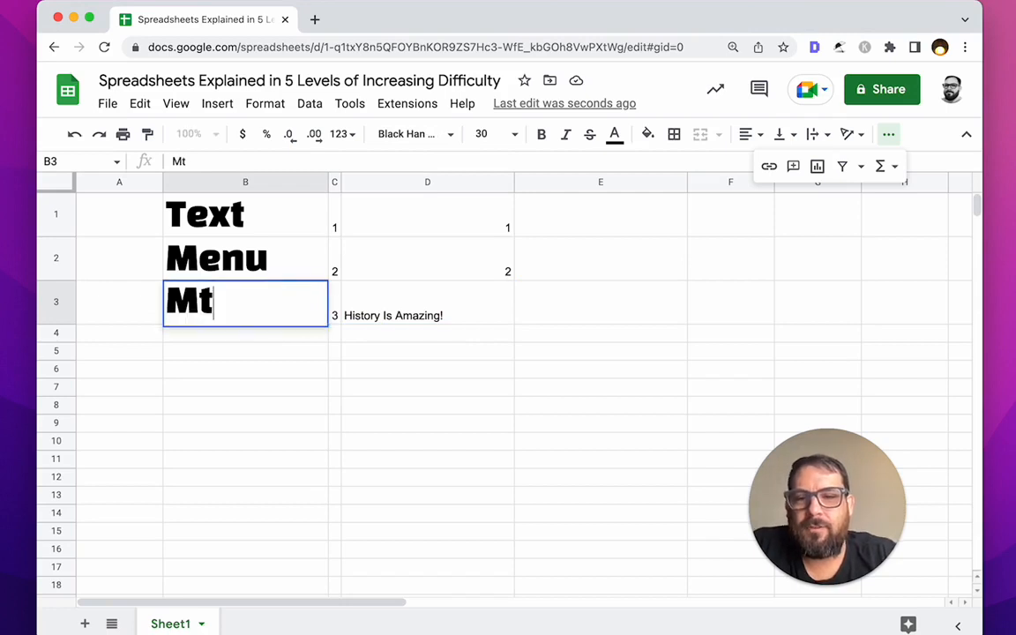
key(Return)
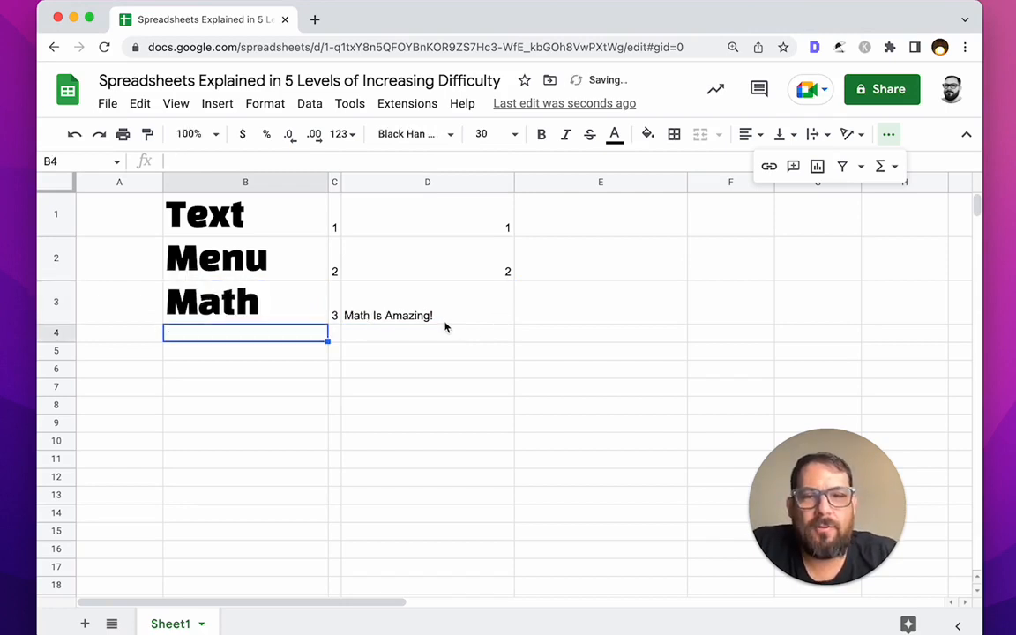
click(388, 316)
click(251, 335)
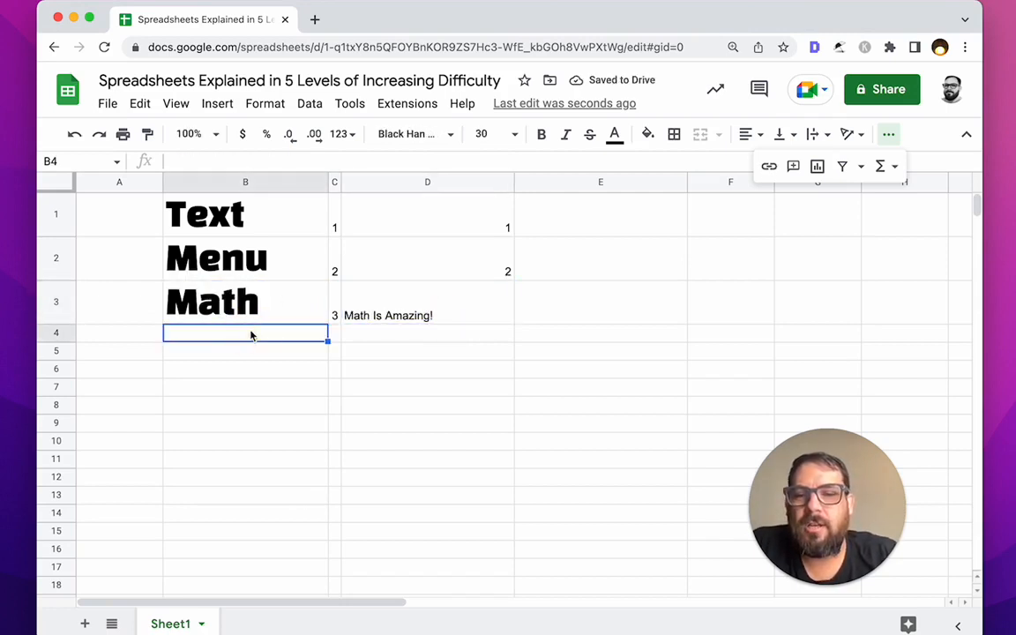
Step: Paste B3's styled label into B4 and relabel it Formulas
click(245, 315)
click(237, 334)
text(Math)
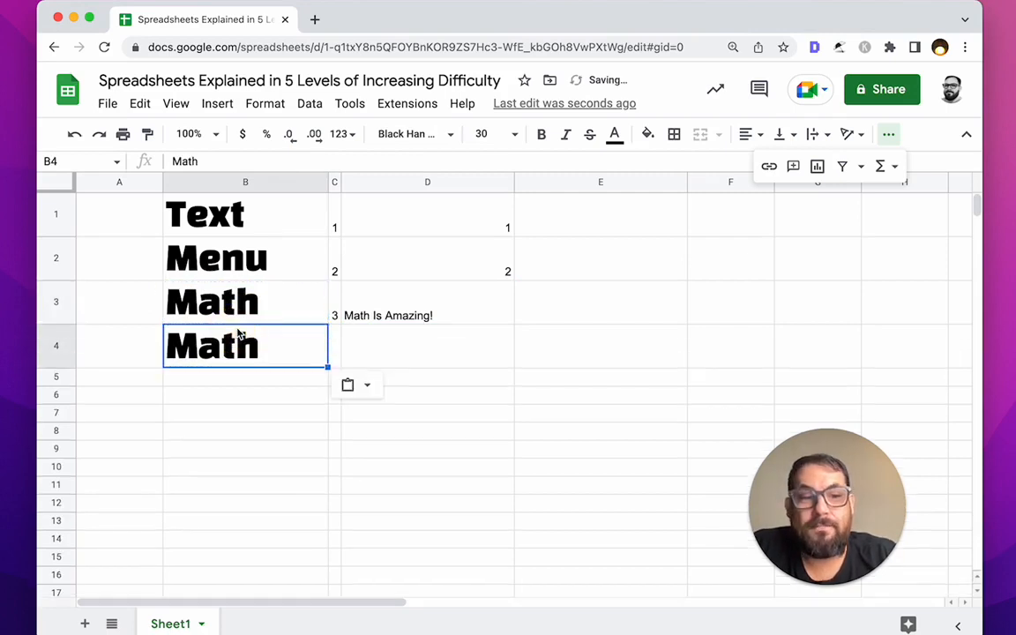
text(Formula)
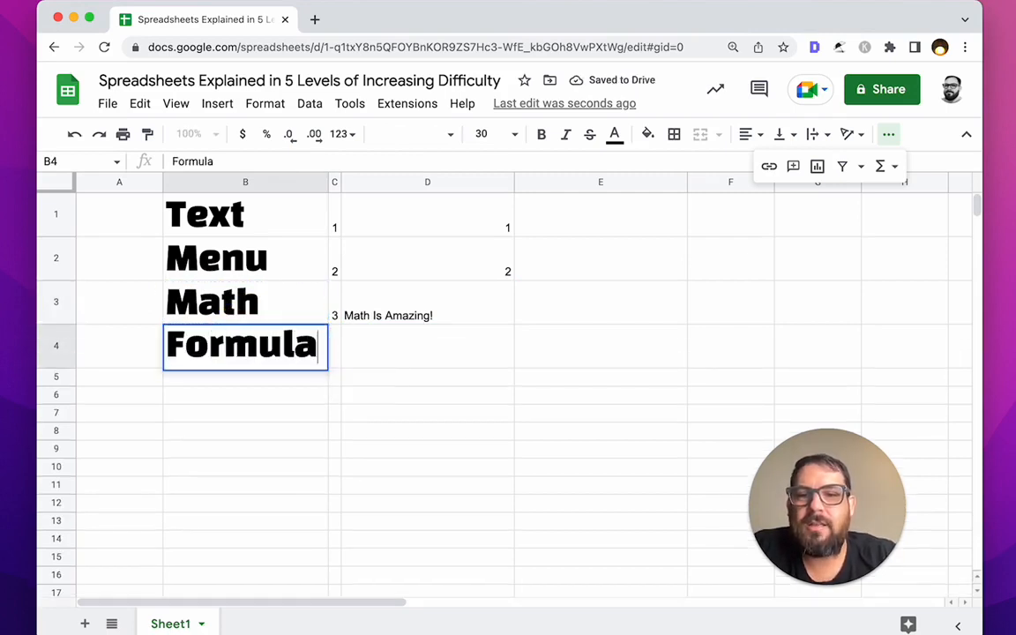
text(s)
key(Return)
Step: With D3 back at 3, enter =D1+D3+D3 in D4 to show 7
click(383, 345)
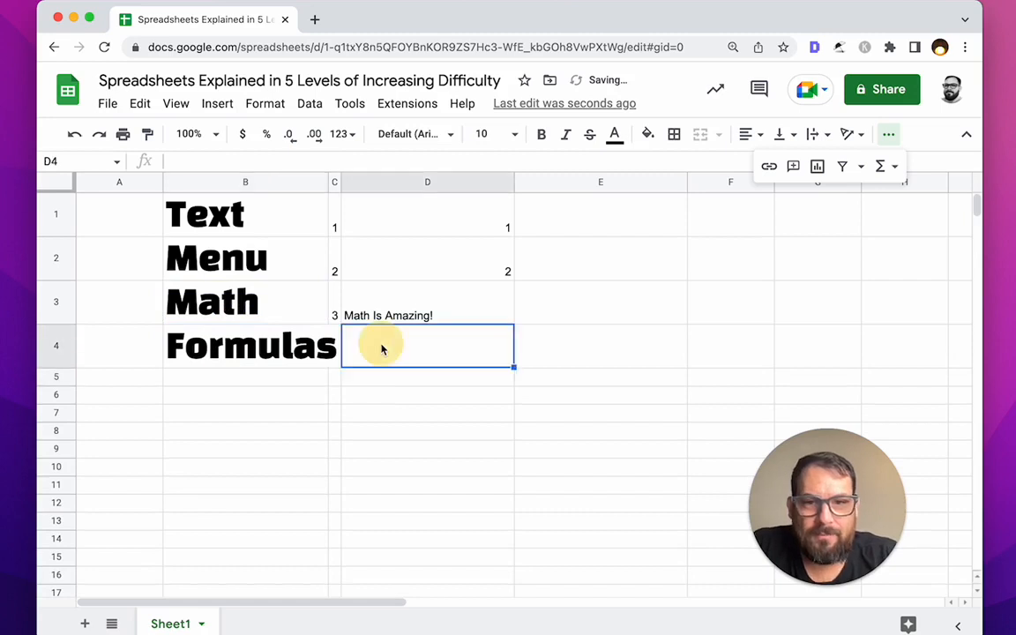
text(=)
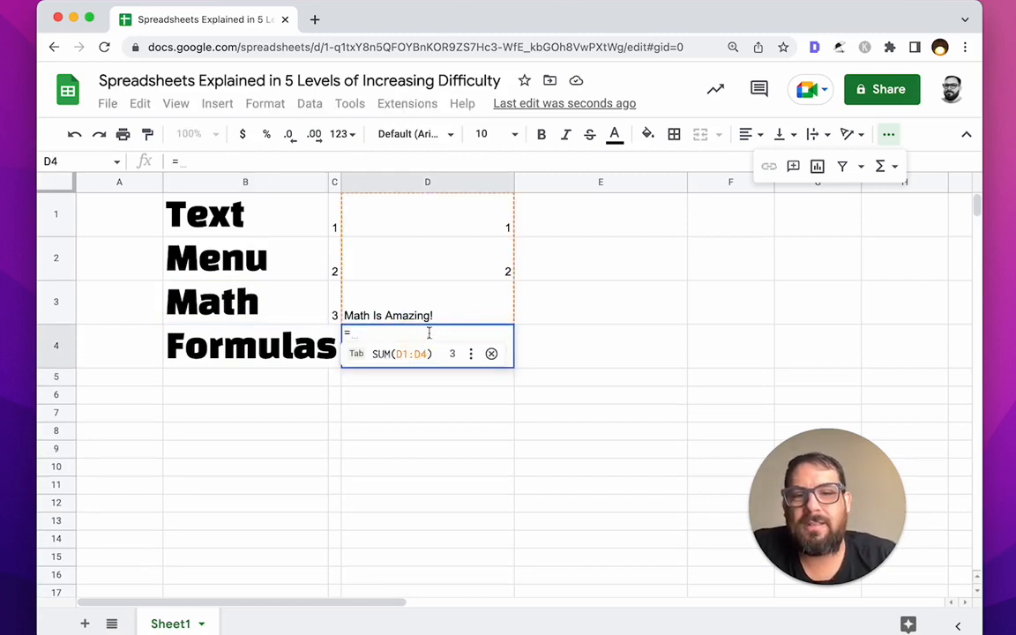
click(540, 276)
key(Escape)
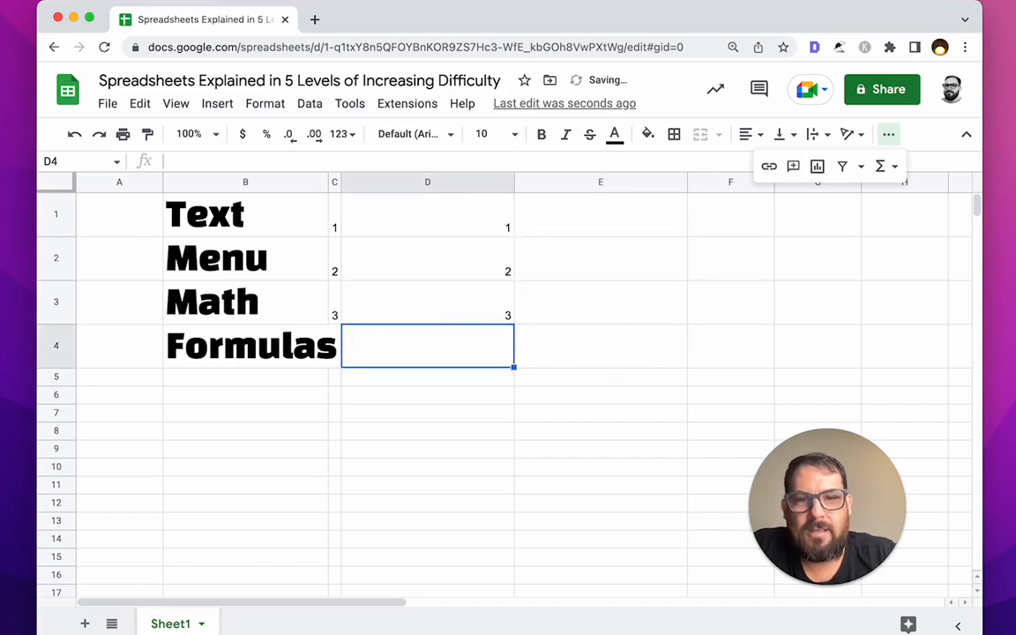
text(=)
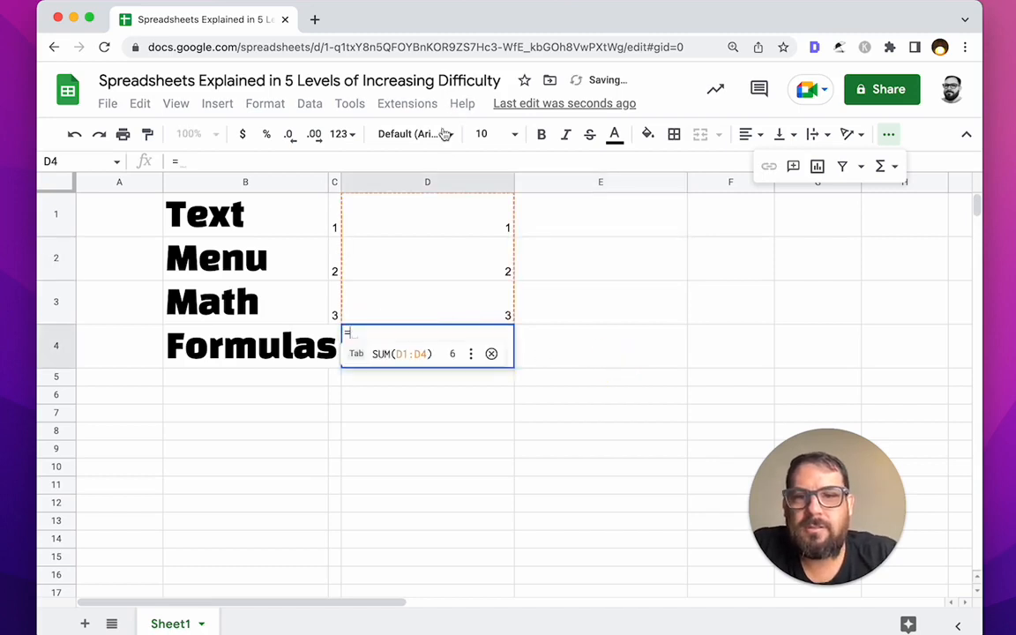
click(417, 209)
text(+)
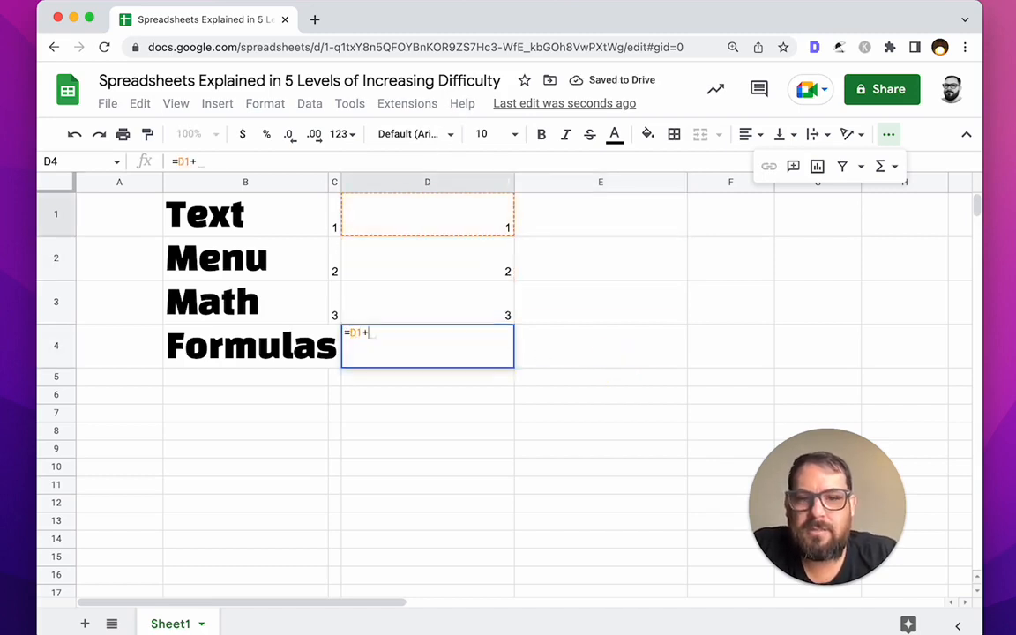
text(D3+)
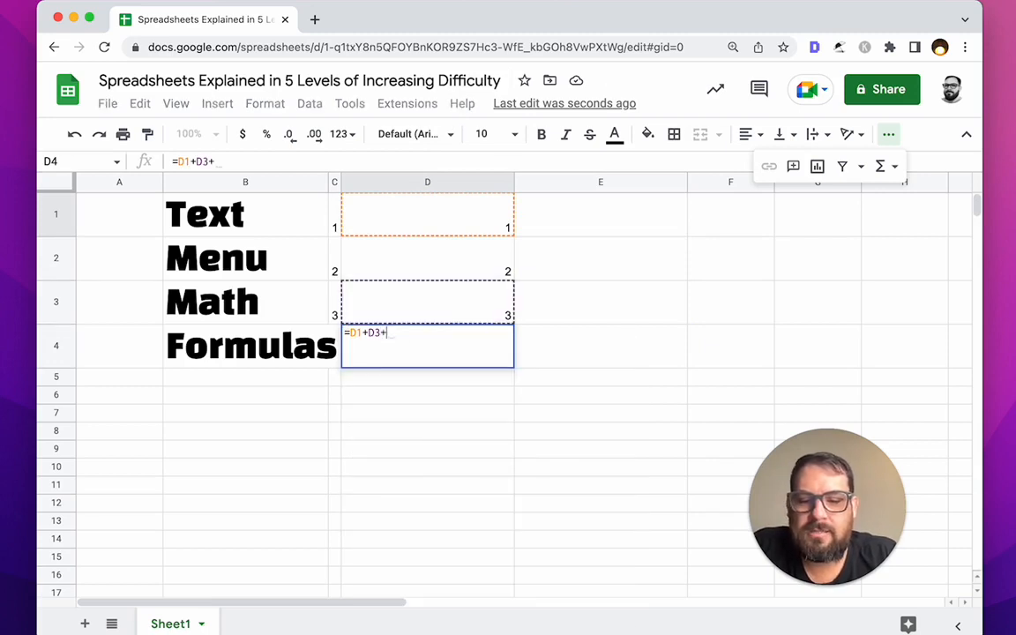
text(D3)
key(Return)
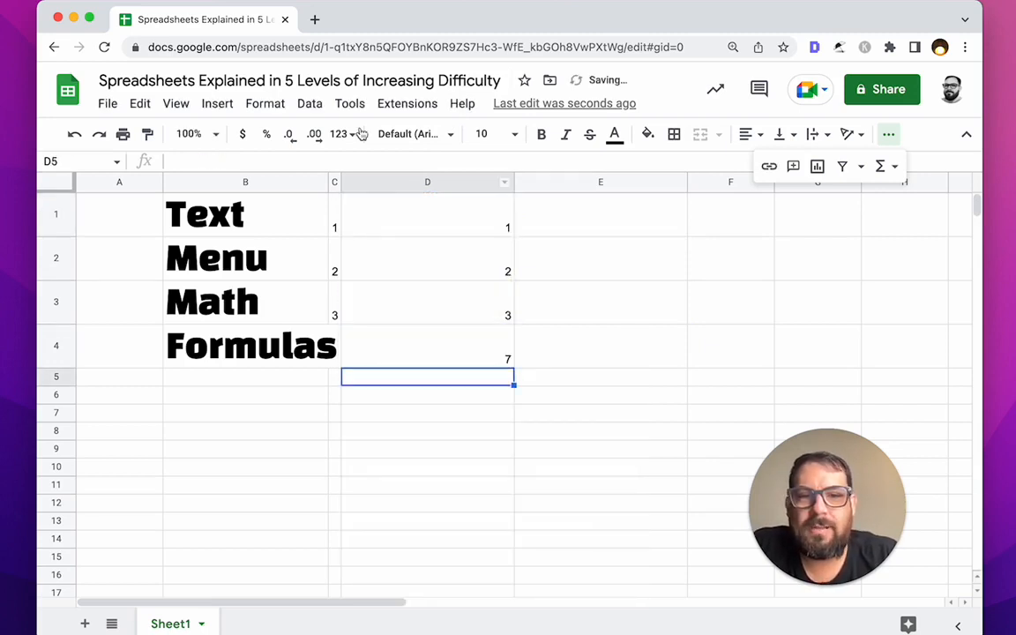
click(436, 342)
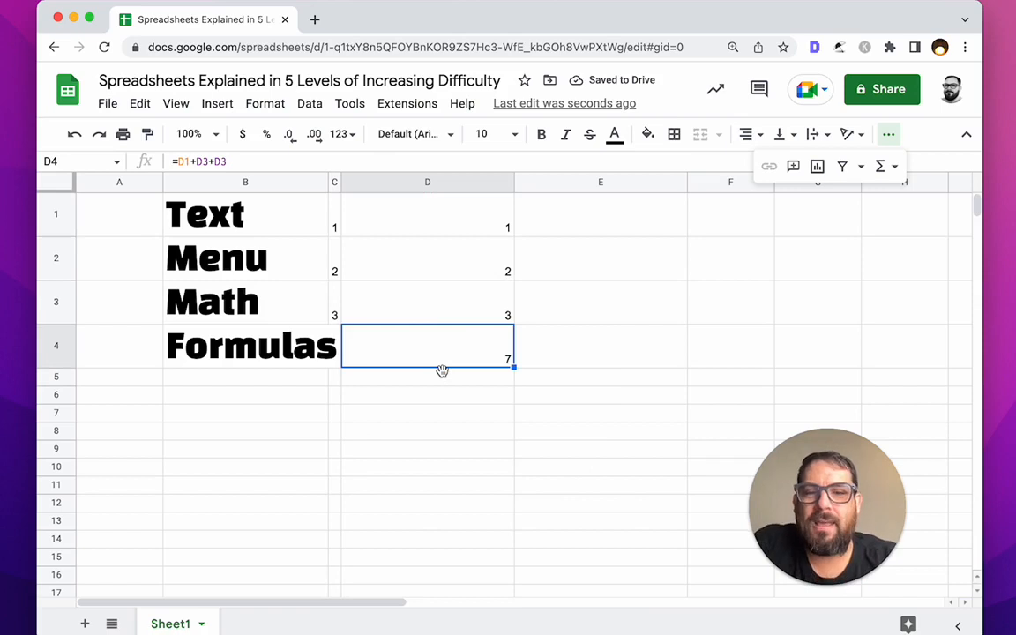
Step: Enter =sum(D1:D3) in D4 and check that it shows 6
text(=)
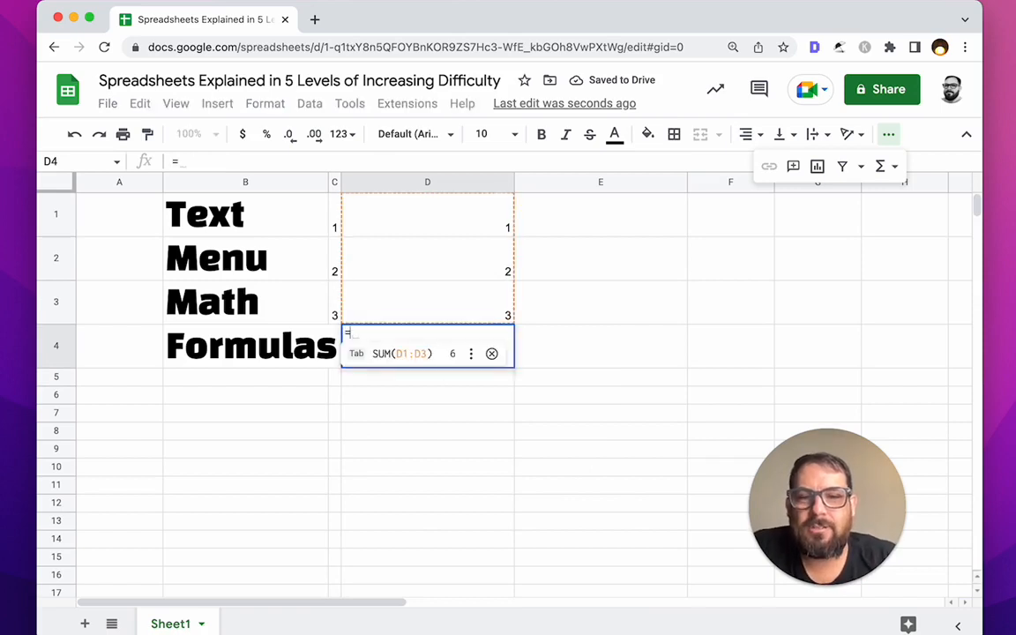
text(sum(D1)
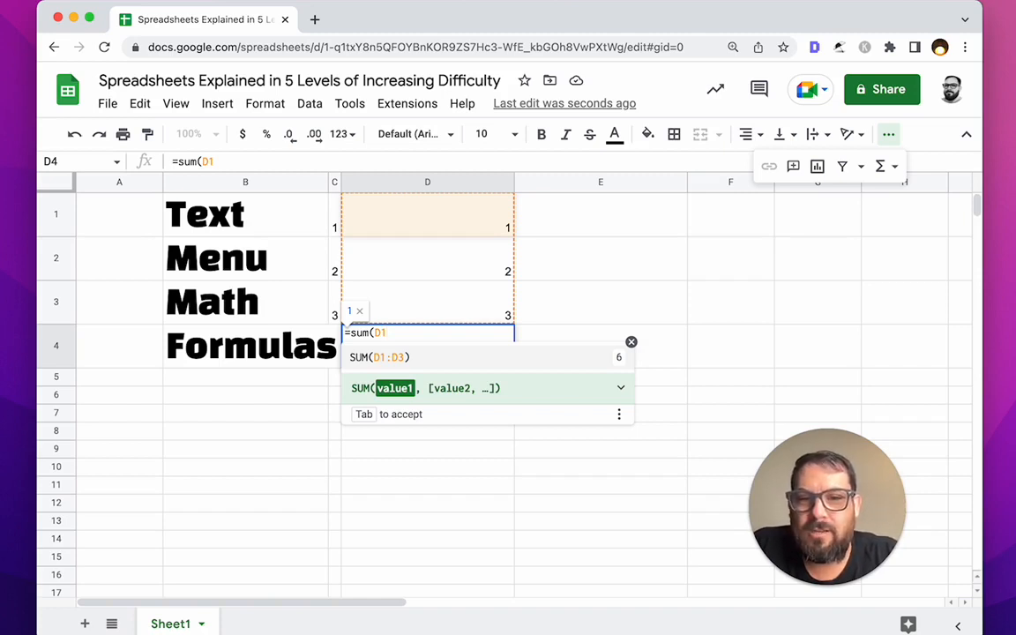
text(:D3)
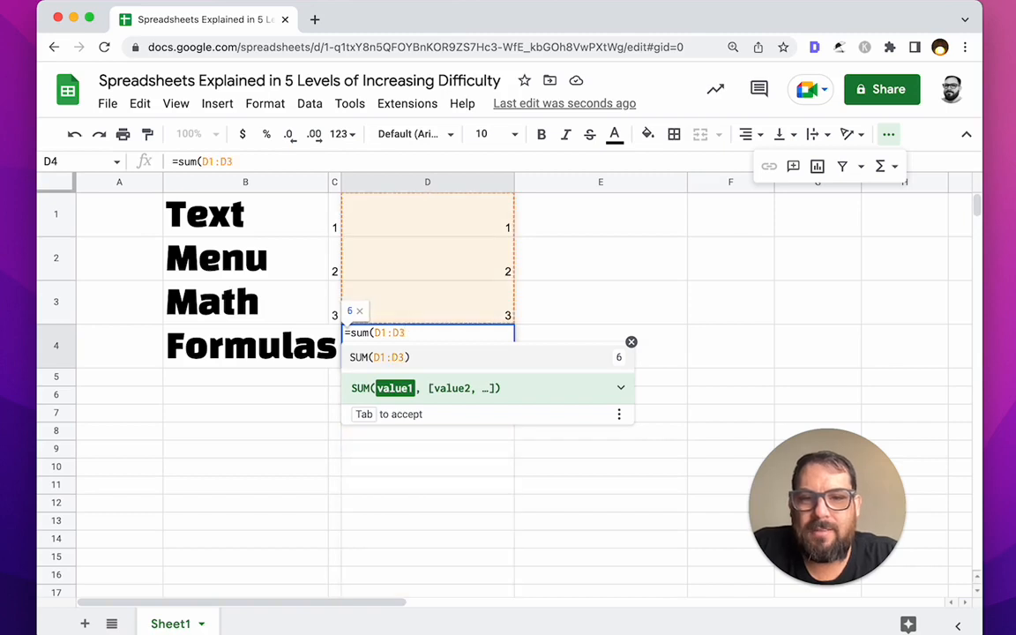
key(Return)
drag(491, 229, 490, 313)
double_click(412, 339)
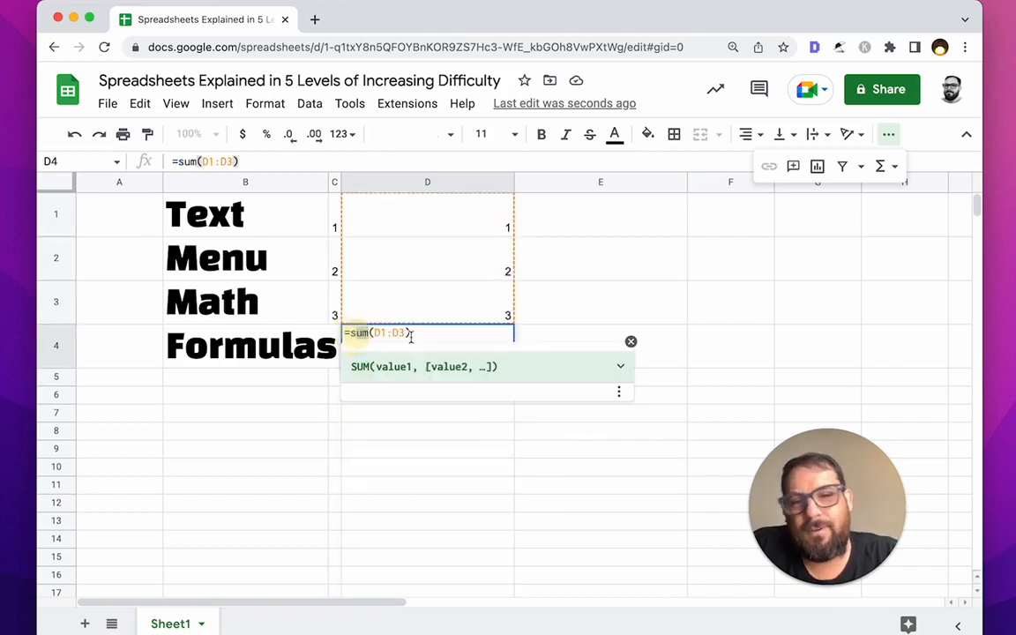
key(Left)
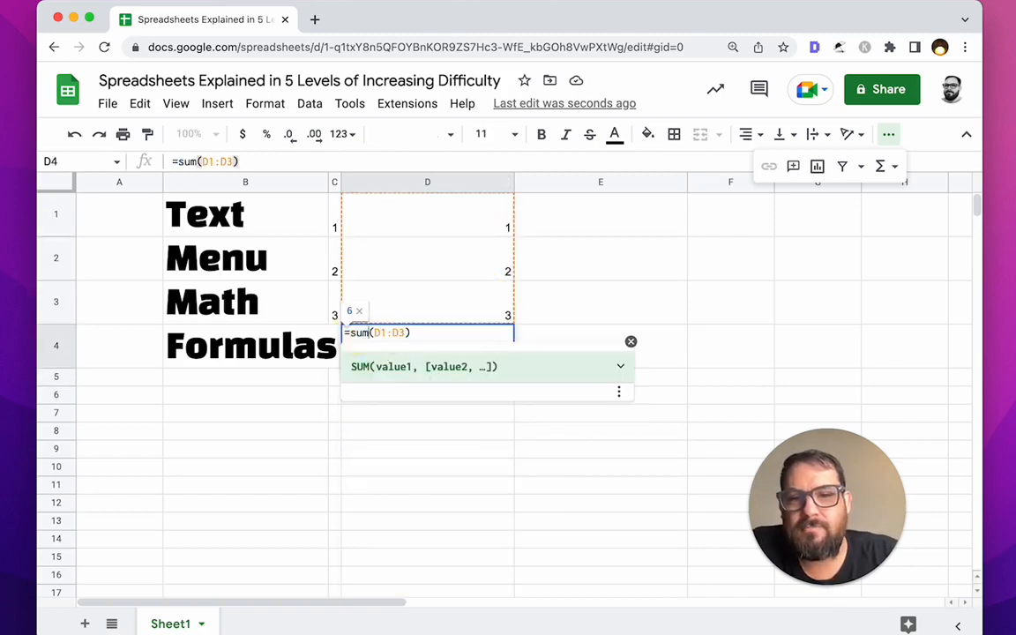
key(Right)
key(Right)
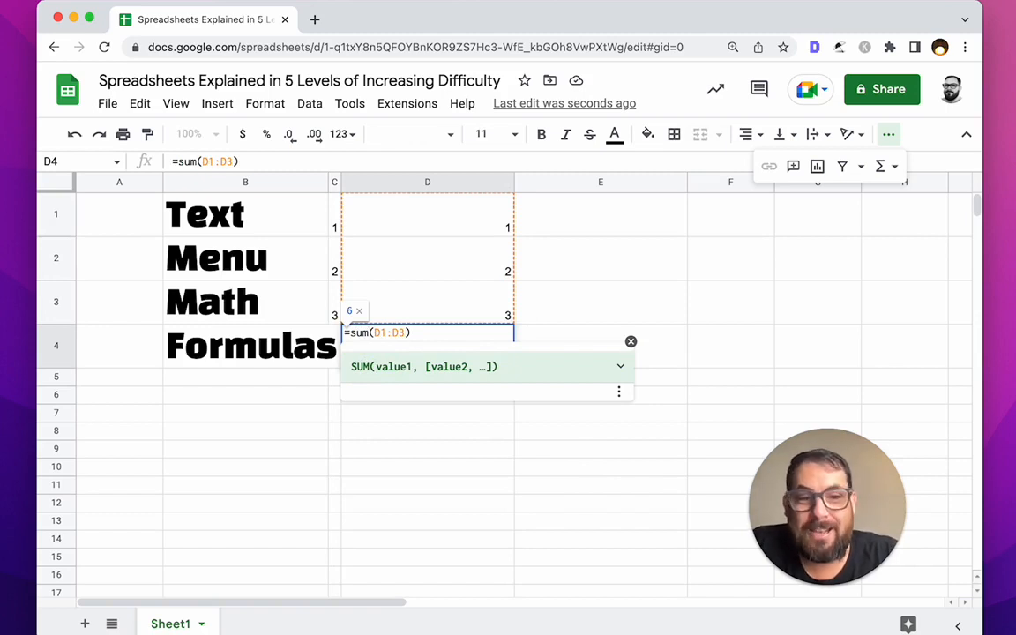
key(Escape)
click(521, 357)
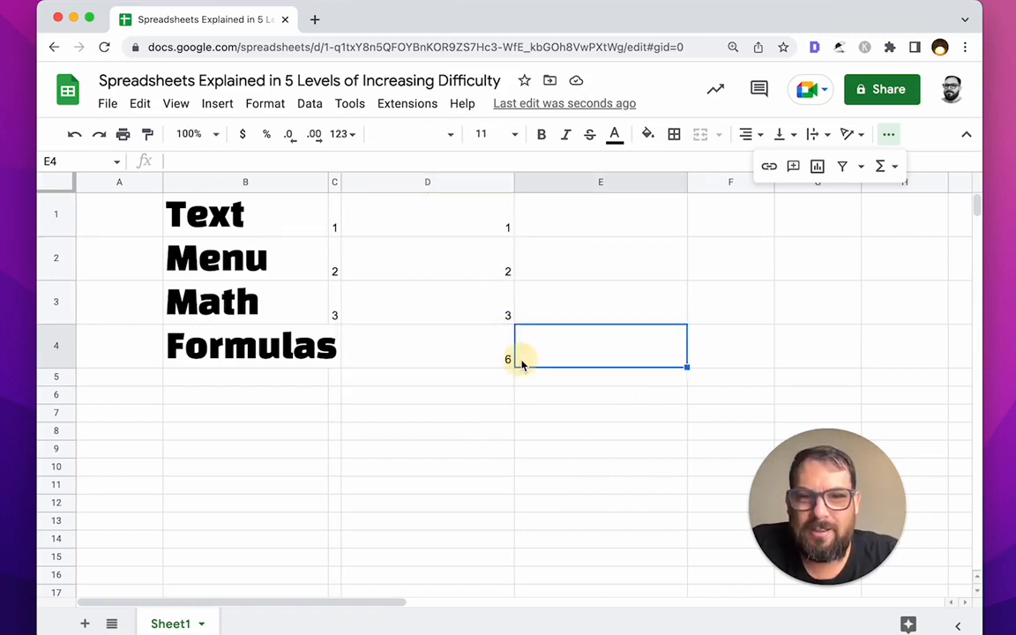
click(463, 354)
click(271, 351)
click(441, 362)
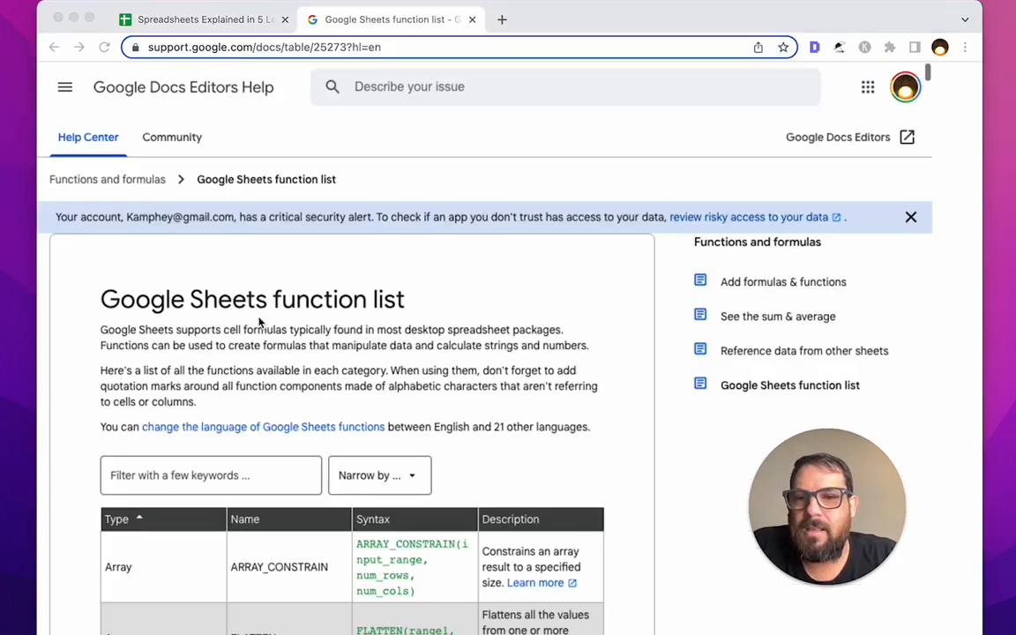
Step: Scroll through the Google Sheets function list help page, then return to the spreadsheet
scroll(455, 331, down, 1)
scroll(455, 331, down, 10)
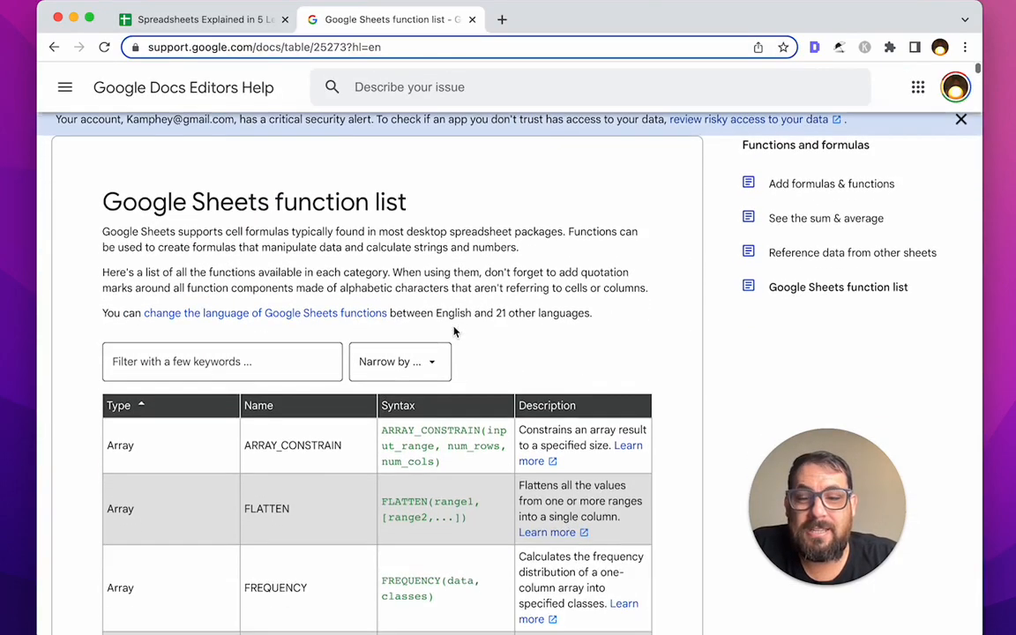
scroll(572, 367, down, 5)
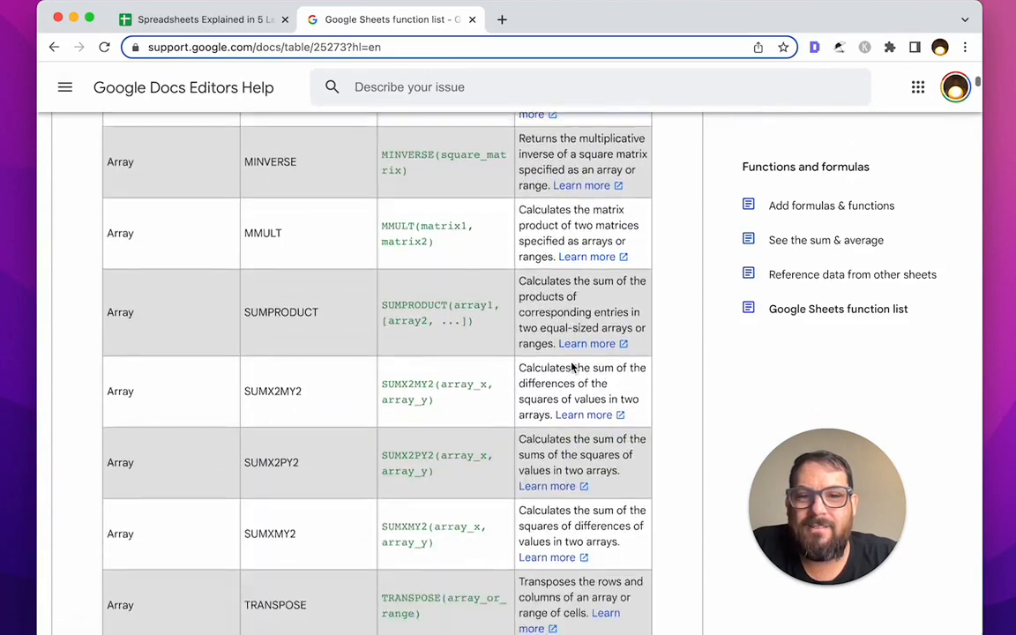
scroll(478, 357, down, 6)
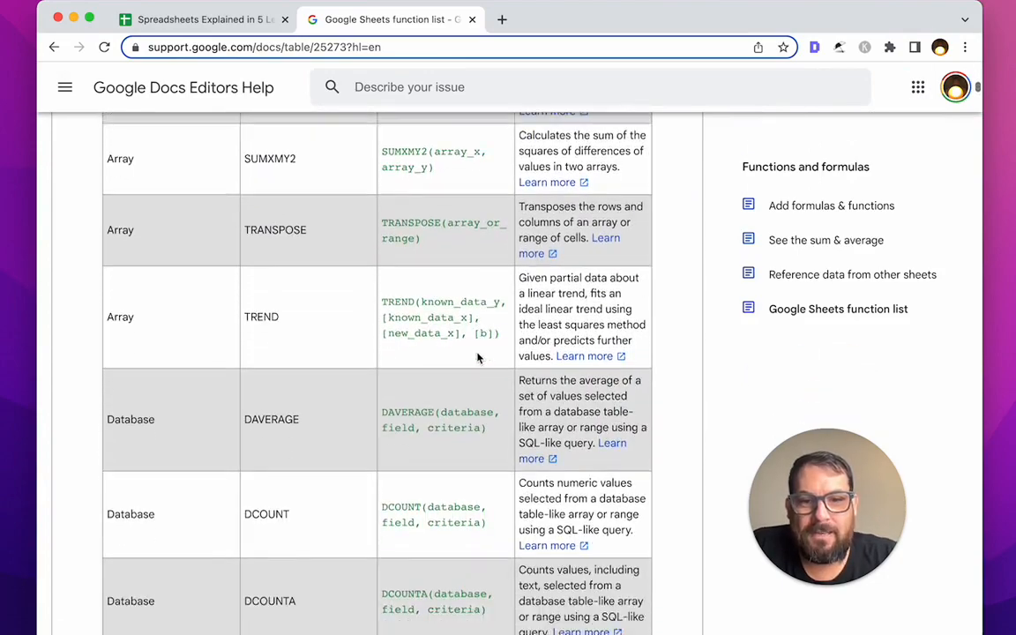
drag(407, 315, 380, 316)
scroll(430, 357, down, 1)
scroll(431, 358, down, 20)
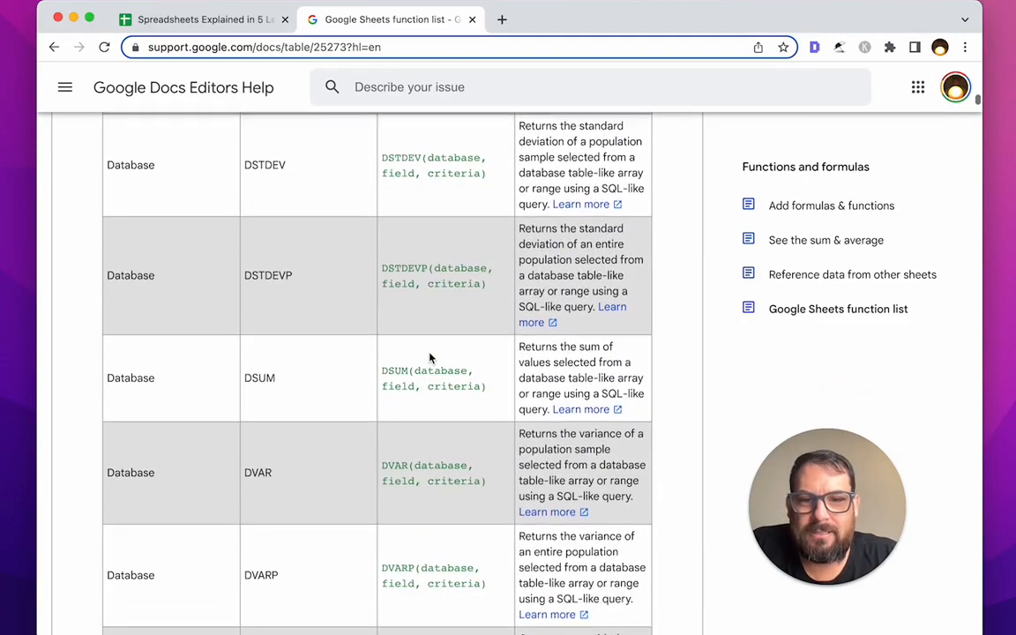
scroll(430, 357, down, 15)
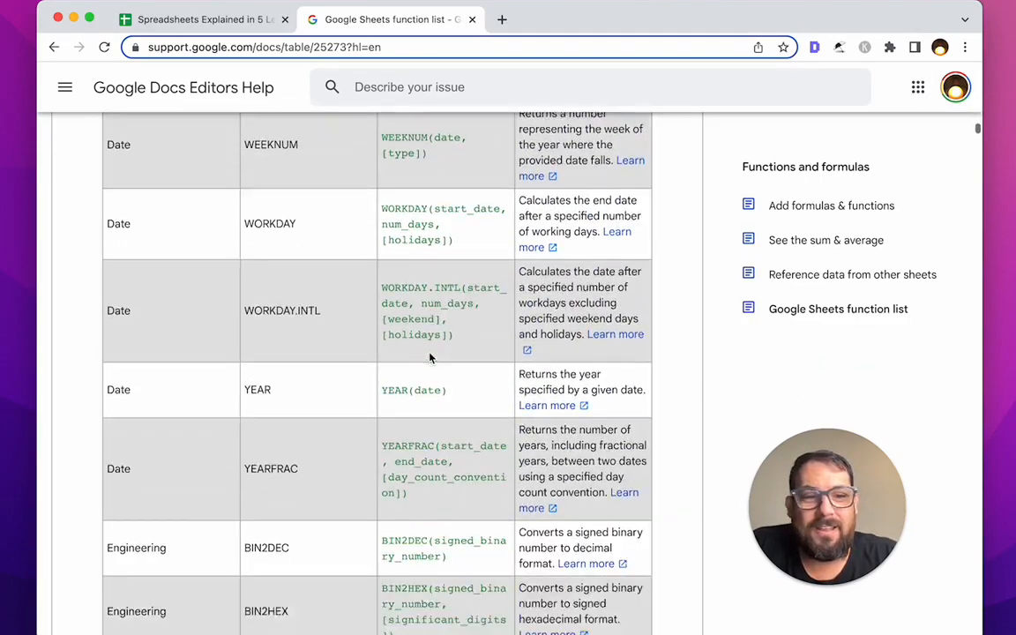
click(204, 19)
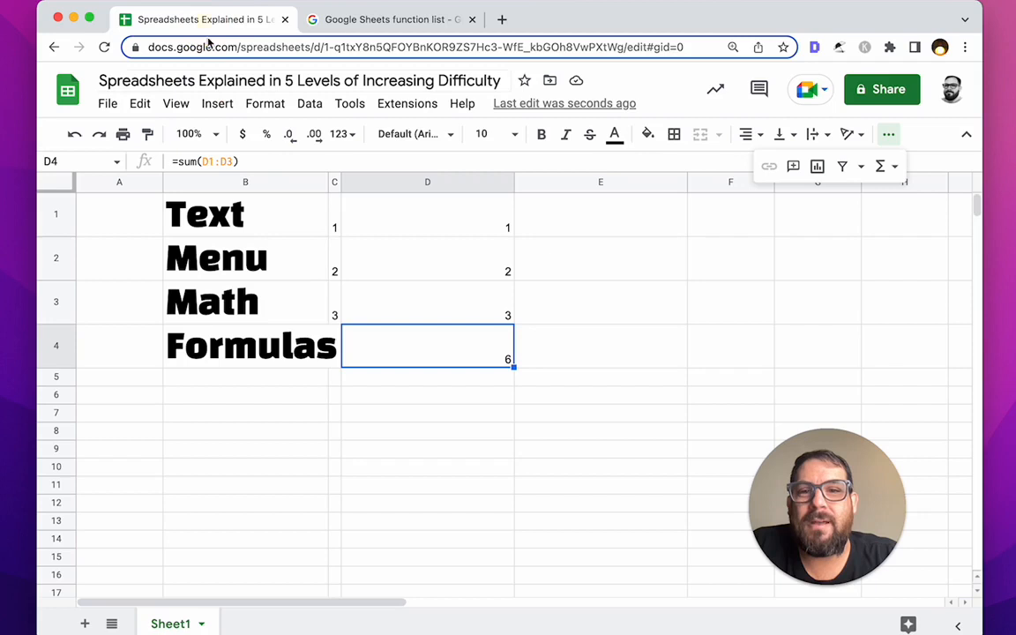
Step: Change D4's formula from SUM to AVERAGE of D1:D3
double_click(410, 367)
click(365, 333)
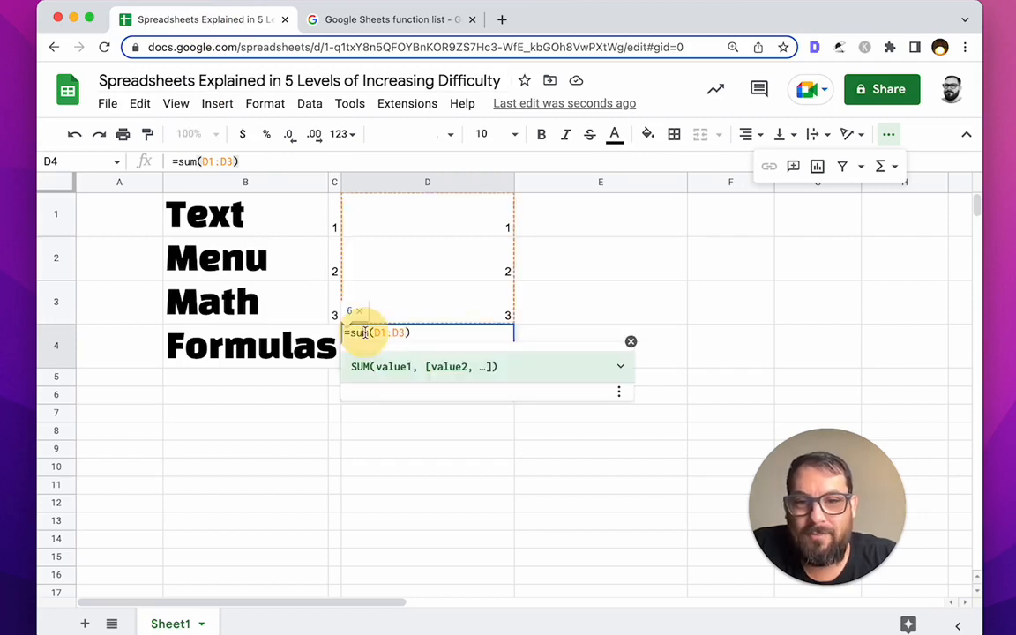
key(Right)
key(BackSpace)
key(BackSpace)
key(BackSpace)
text(AVERAGE)
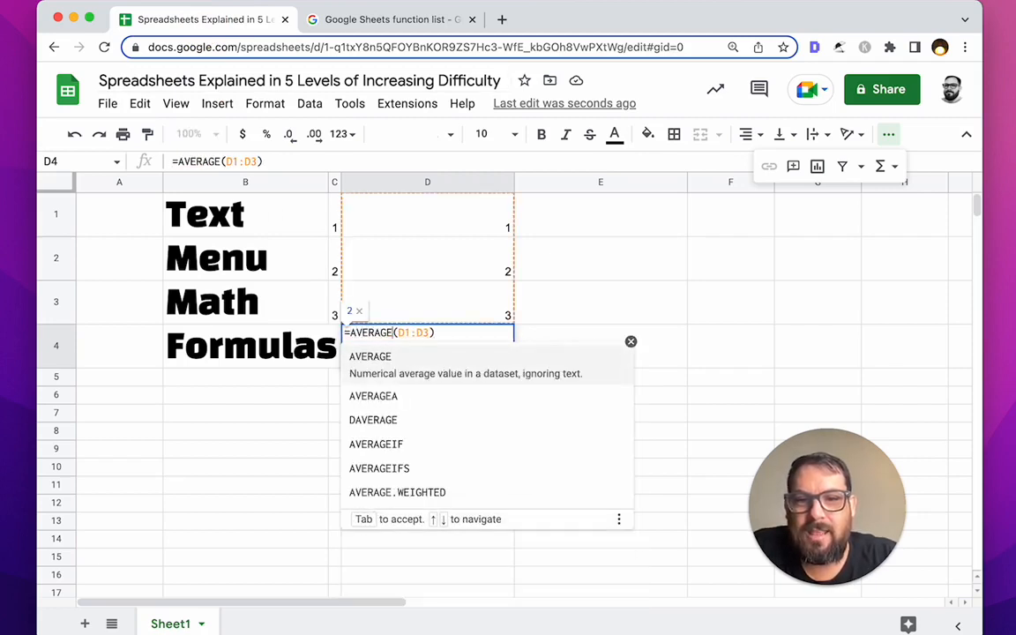
key(Return)
drag(485, 229, 483, 335)
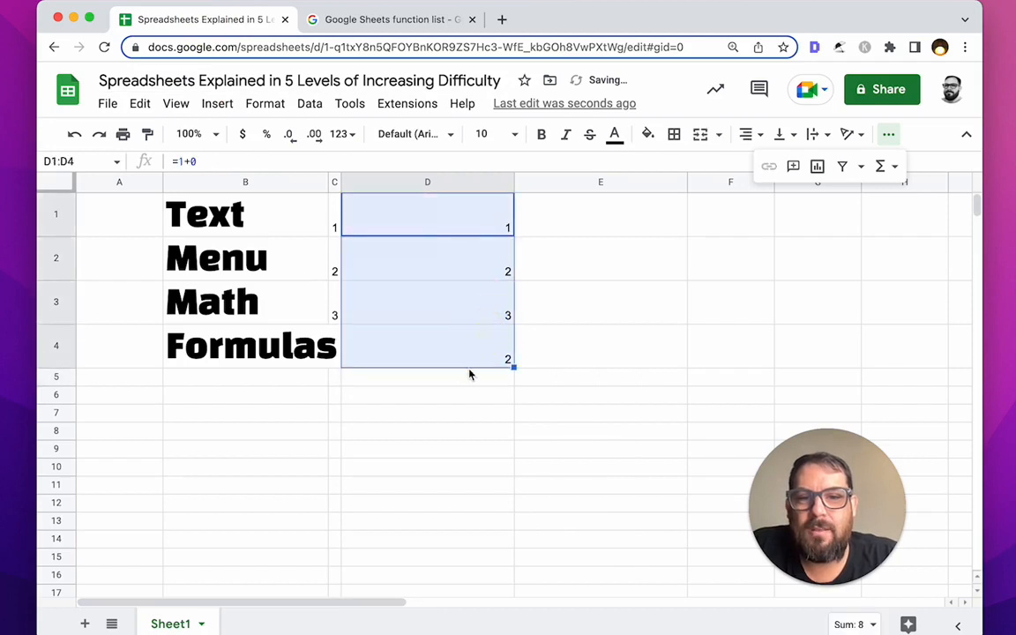
click(442, 353)
Step: Switch D4's function to MIN, then to MAX
double_click(390, 352)
click(397, 333)
key(BackSpace)
key(BackSpace)
key(BackSpace)
key(BackSpace)
key(BackSpace)
key(BackSpace)
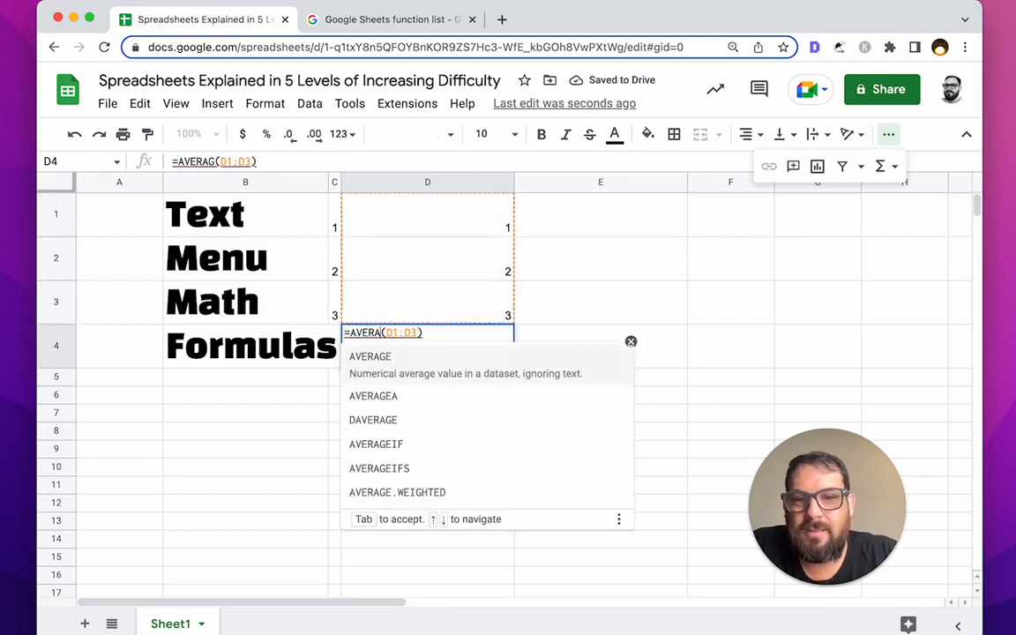
key(BackSpace)
text(MIN)
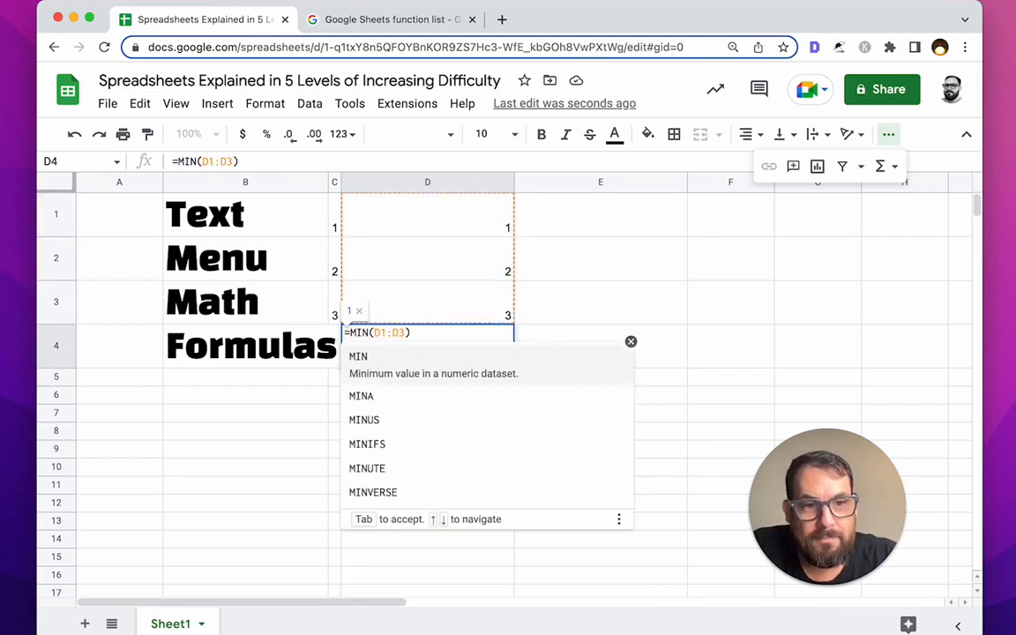
key(Right)
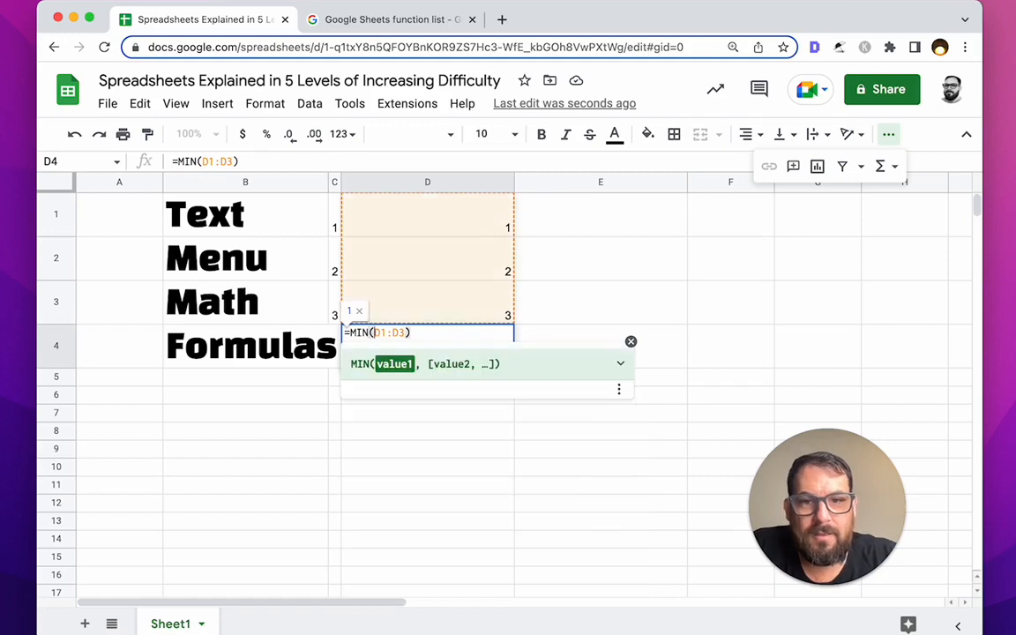
click(366, 333)
key(BackSpace)
key(BackSpace)
text(AX)
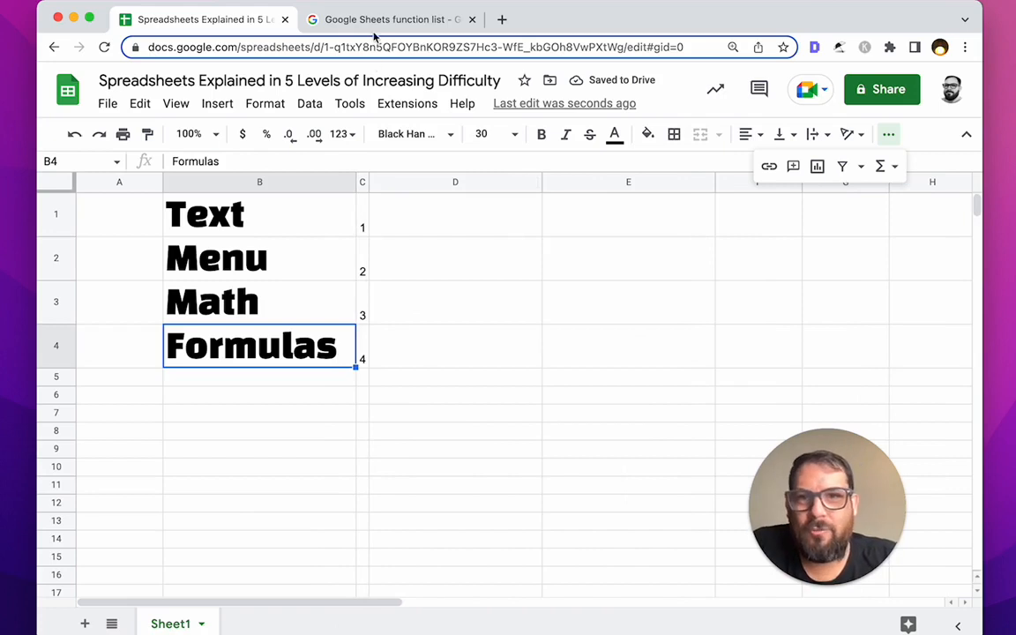
Step: Clear column D's values and add a bold 'Apps Script' label in B5 under Formulas
click(313, 301)
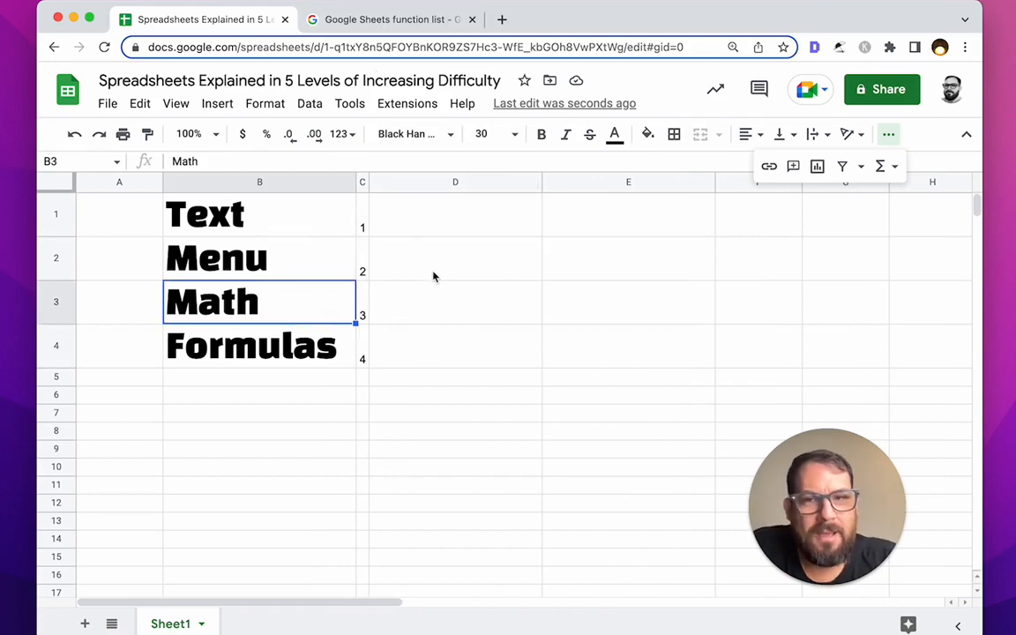
click(296, 270)
click(504, 279)
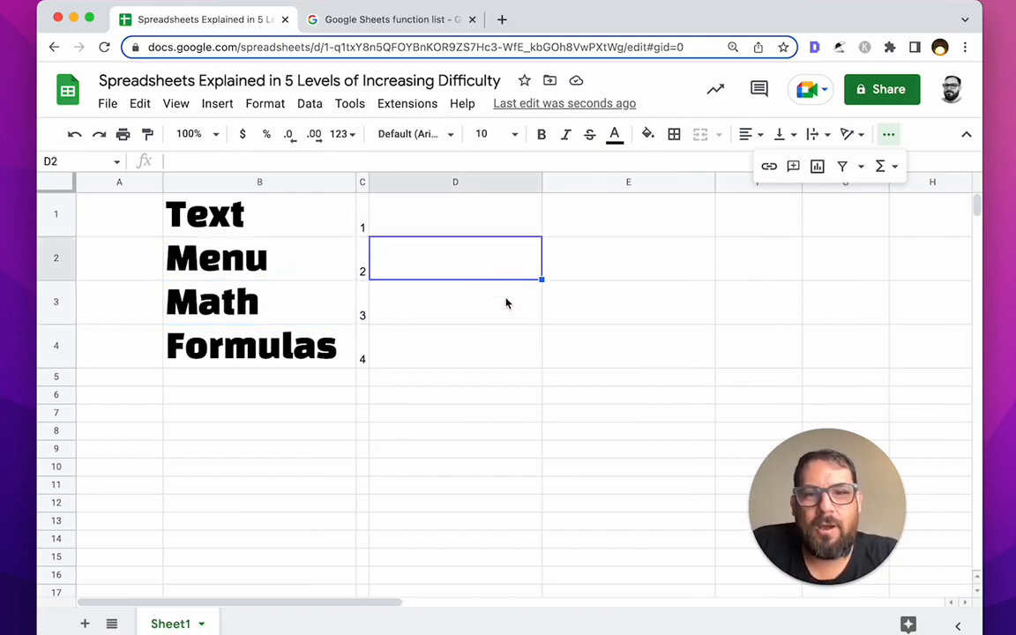
click(507, 302)
click(250, 379)
text(Formulas)
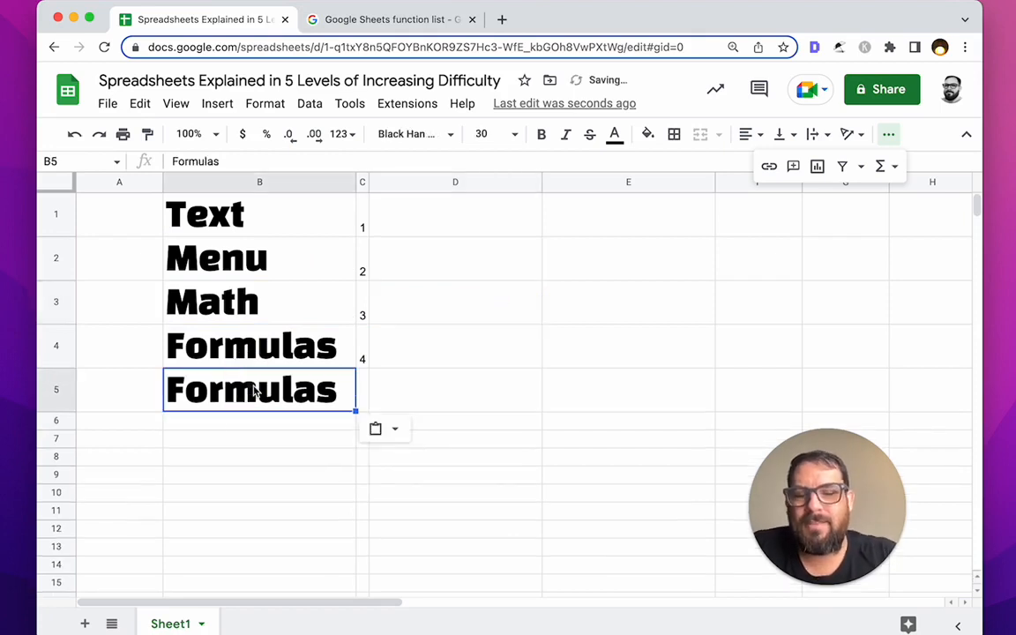
text(AppS Script)
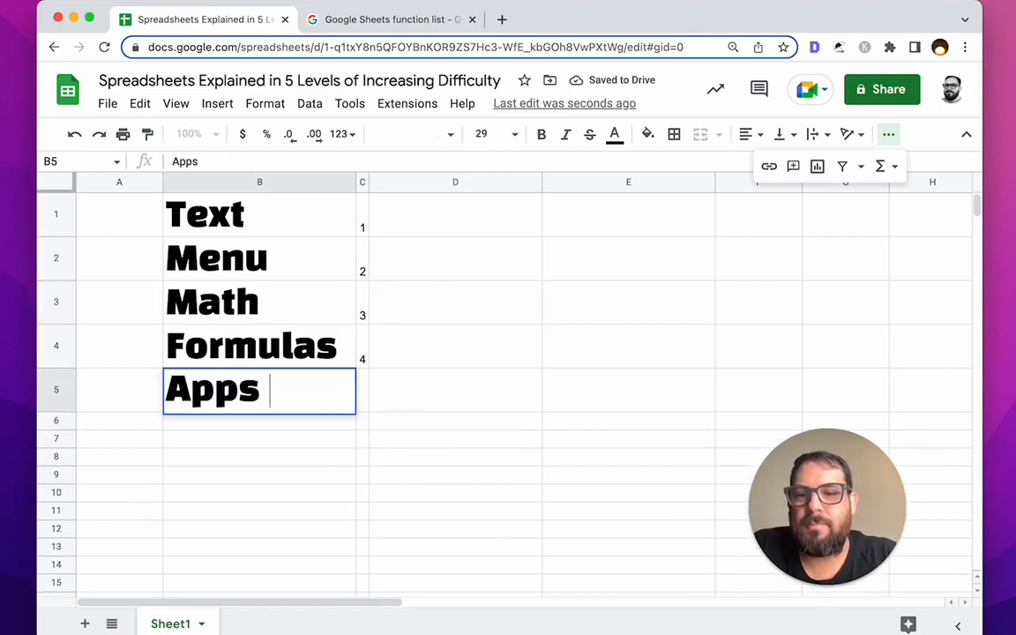
key(Return)
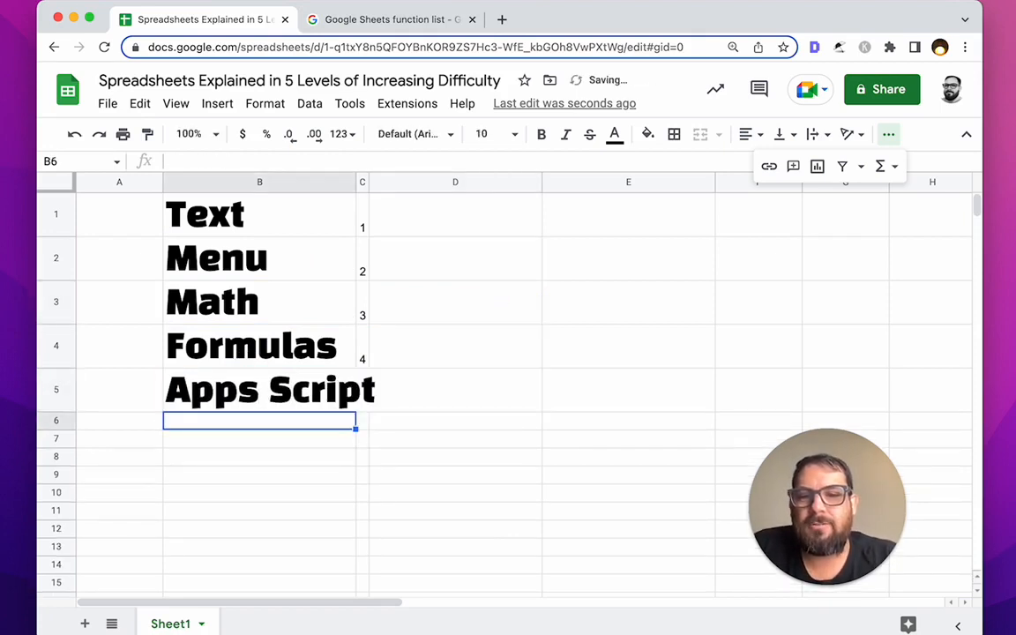
click(408, 339)
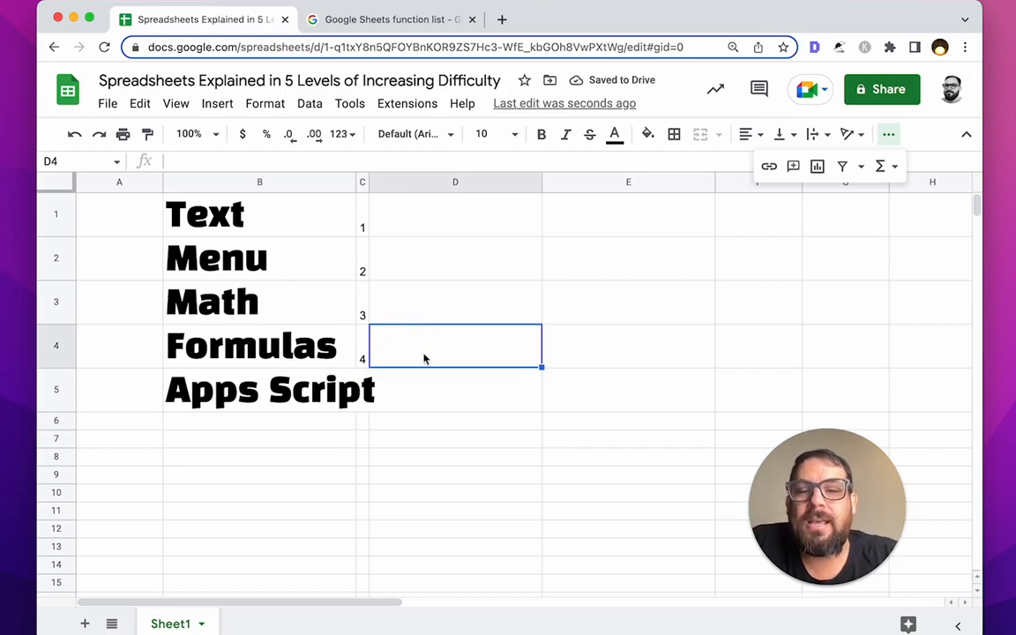
Step: In the Apps Script editor, rename the function to addFive(number) and add 'return addedFive'
click(399, 104)
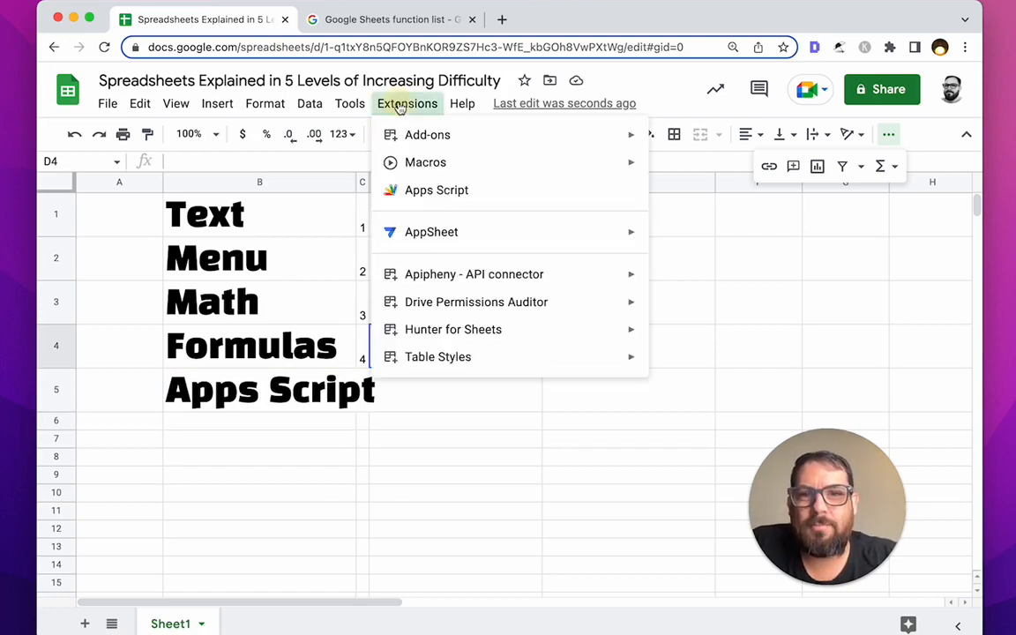
click(424, 193)
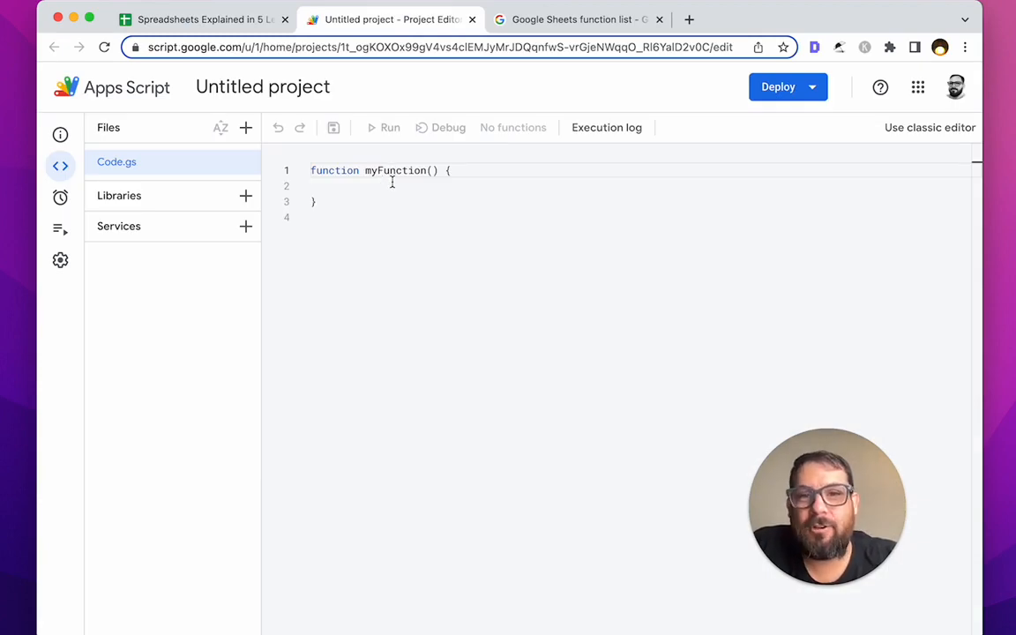
double_click(401, 171)
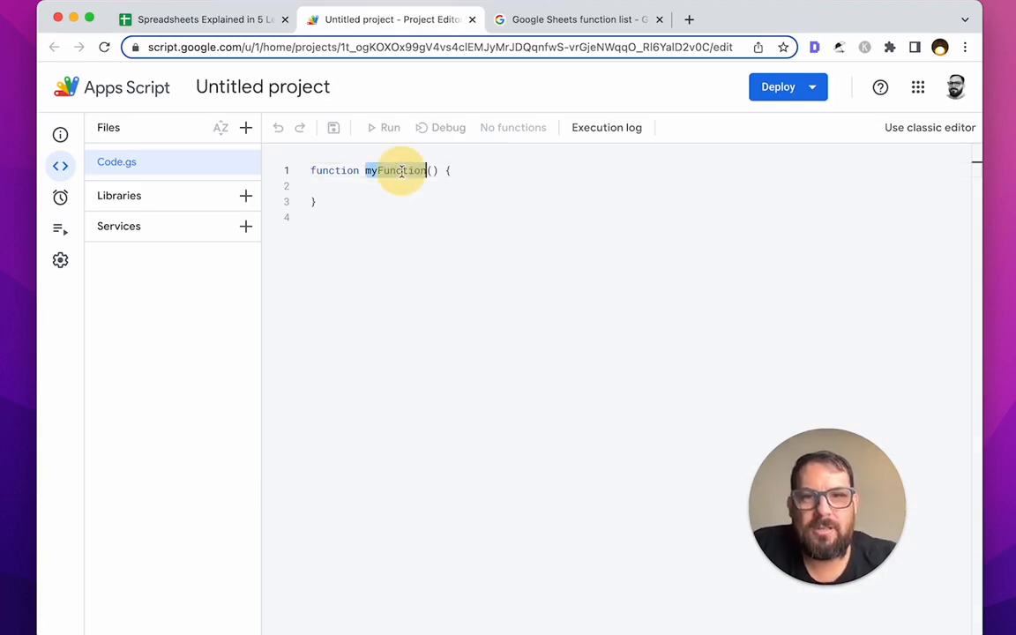
text(add)
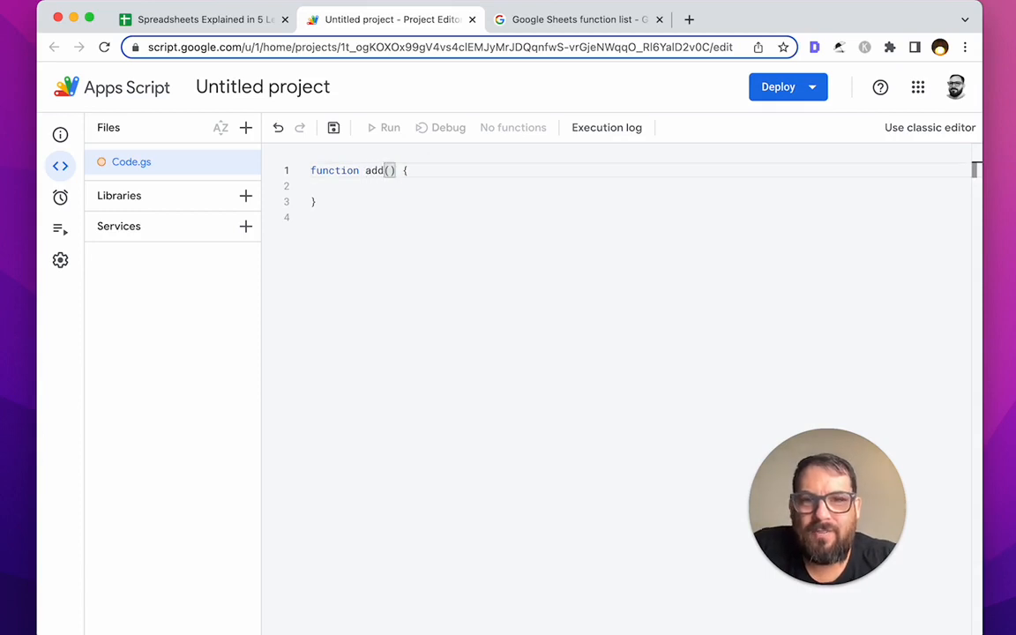
text(Five()
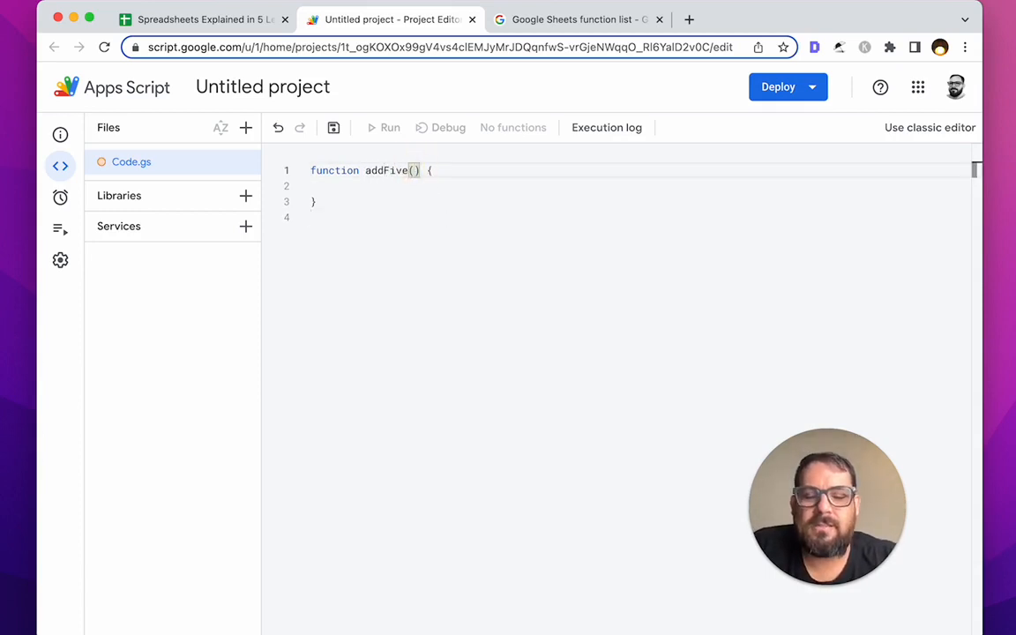
text(number)
click(530, 172)
key(Return)
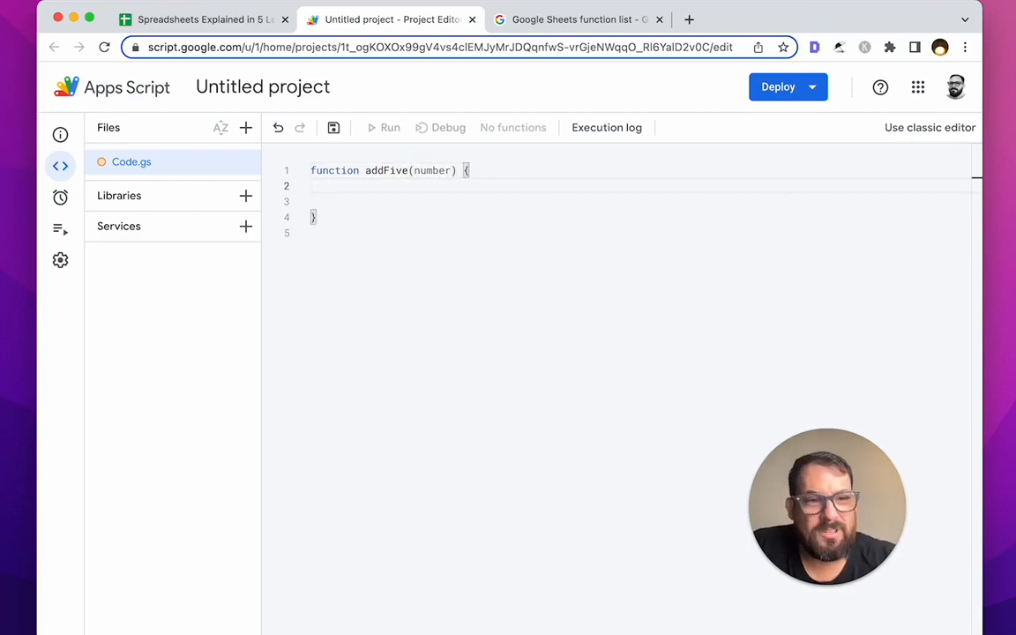
key(Return)
text(ret)
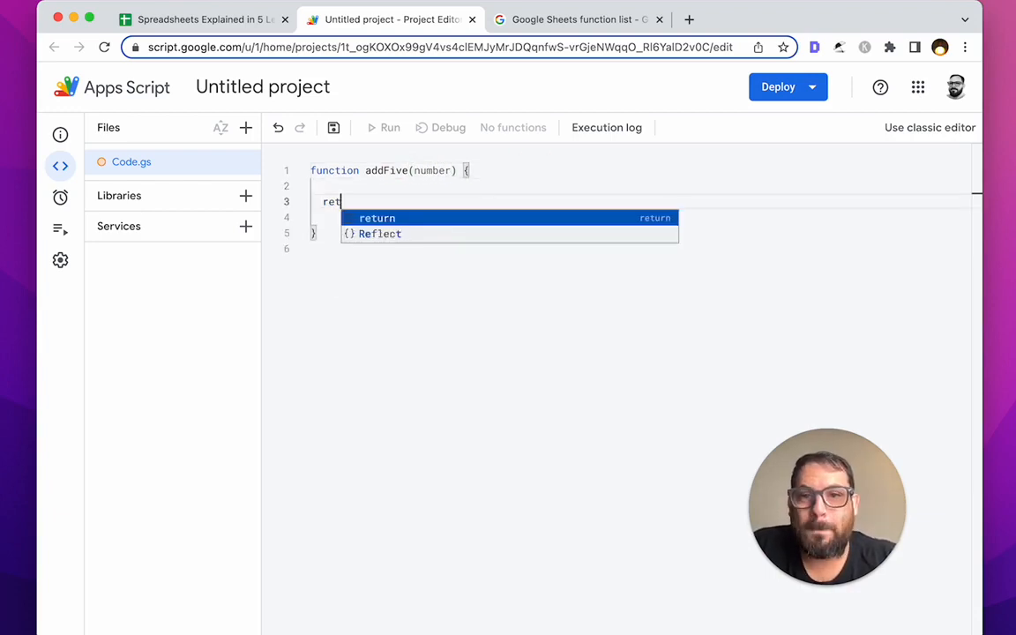
text(urn added)
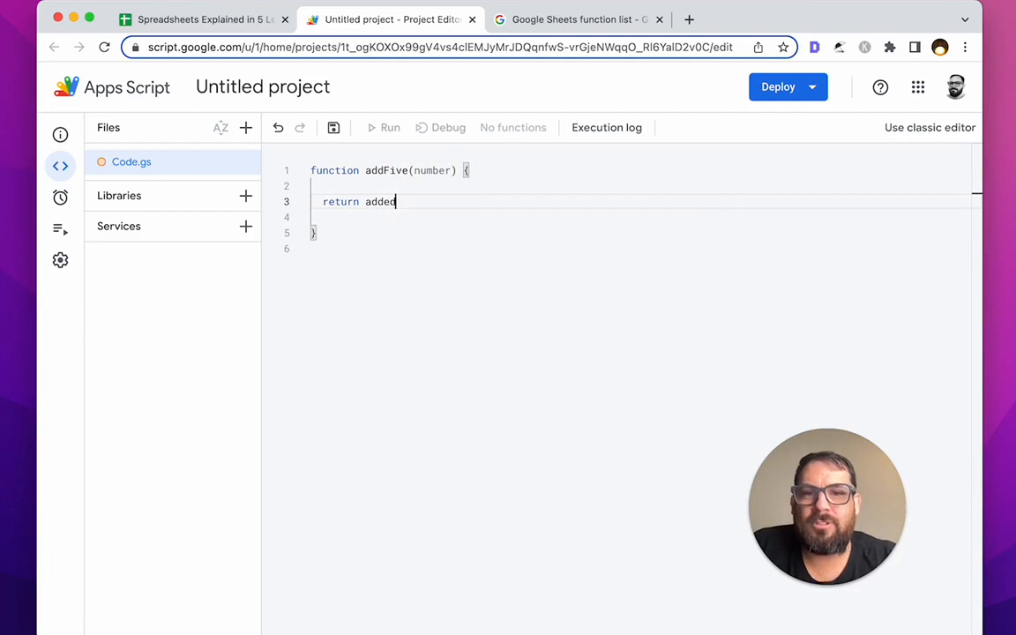
text(Five)
Step: Add 'var addedFive = number + 5' above the return and save the project
key(super+shift+Return)
key(super+shift+Return)
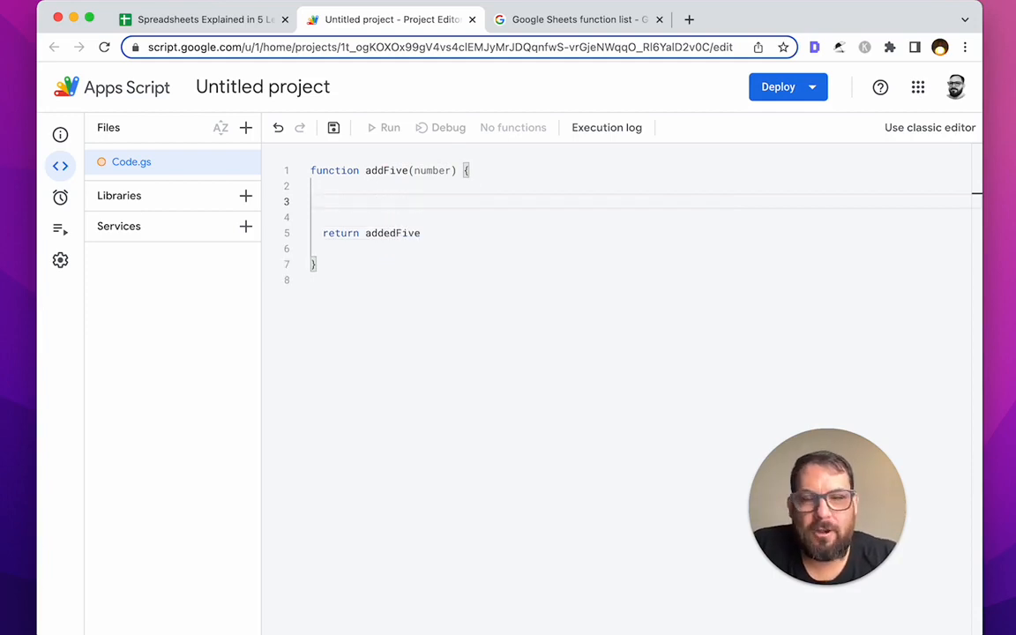
text(number )
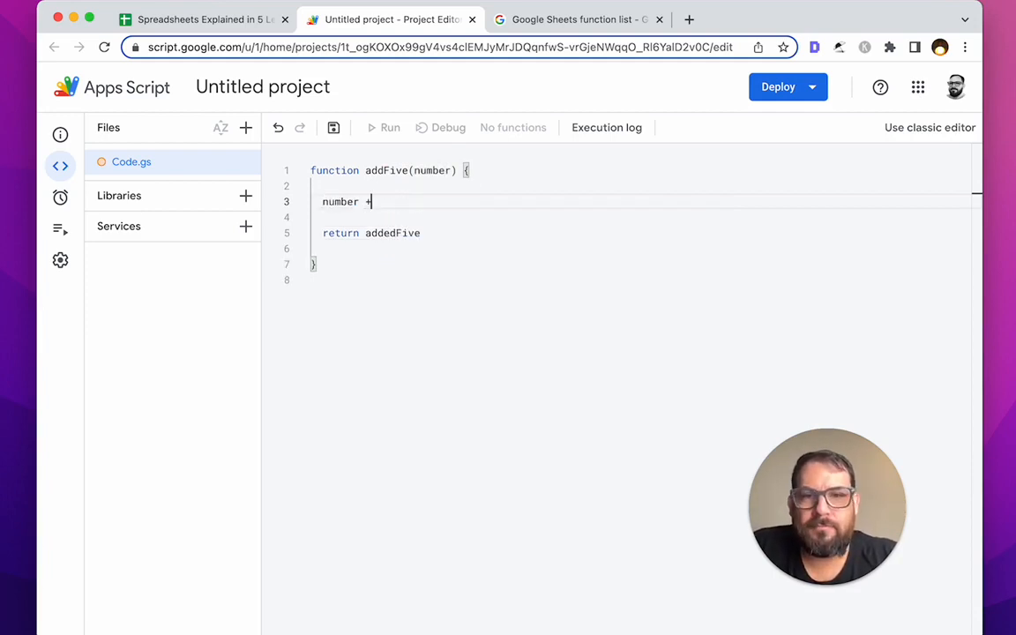
text(+ 5)
key(super+Left)
key(super+Left)
text(var )
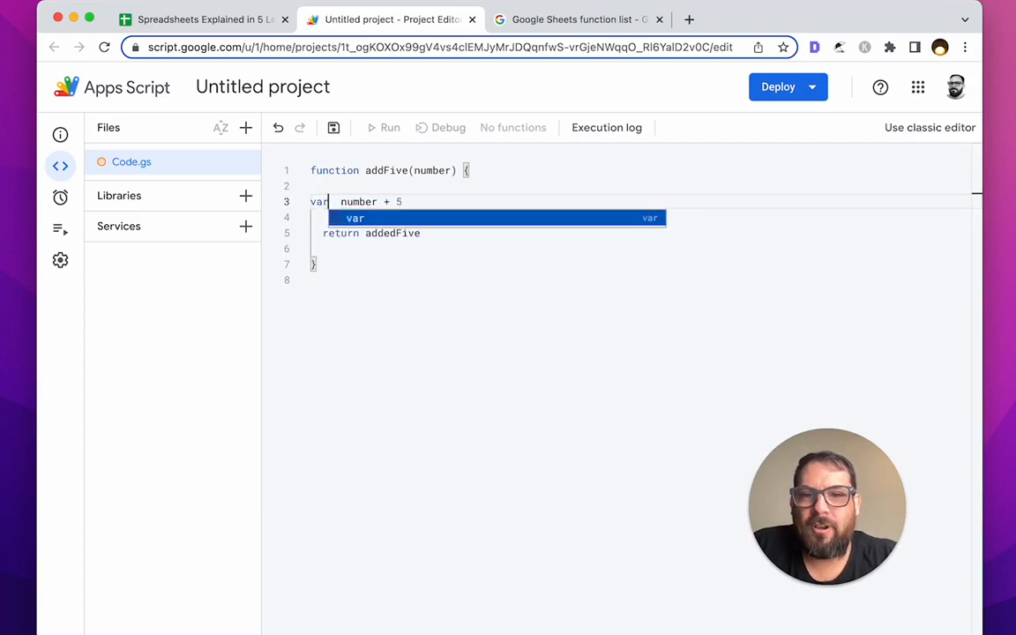
text(addedFive =)
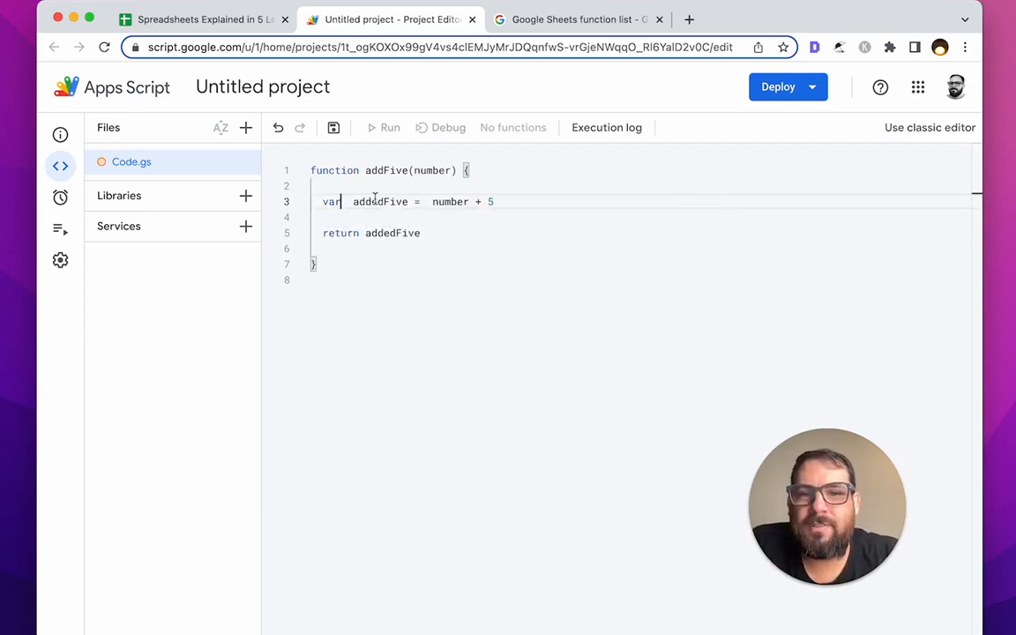
click(378, 201)
click(439, 201)
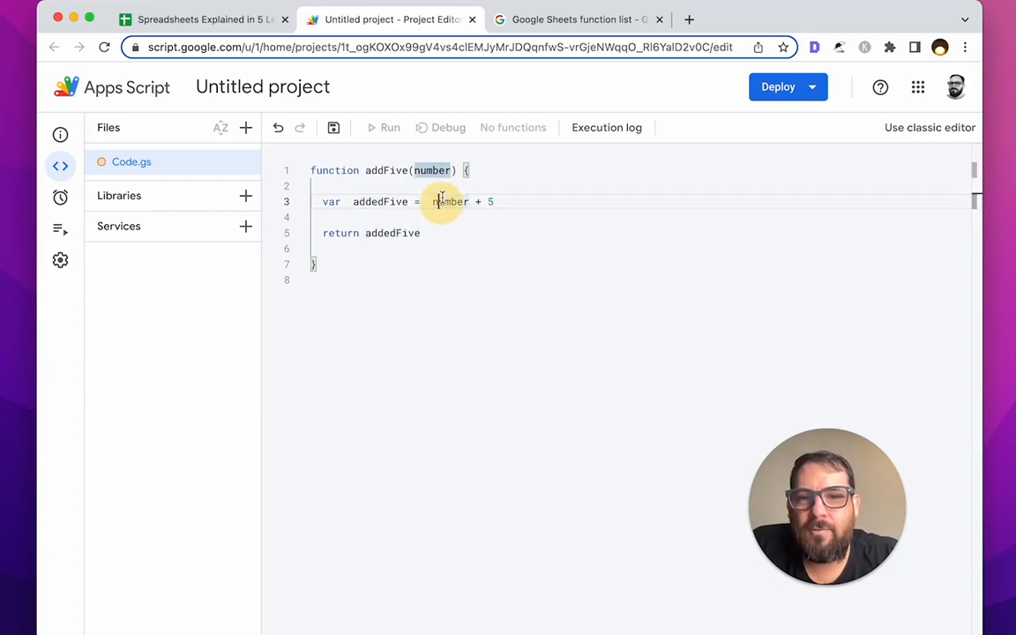
click(441, 173)
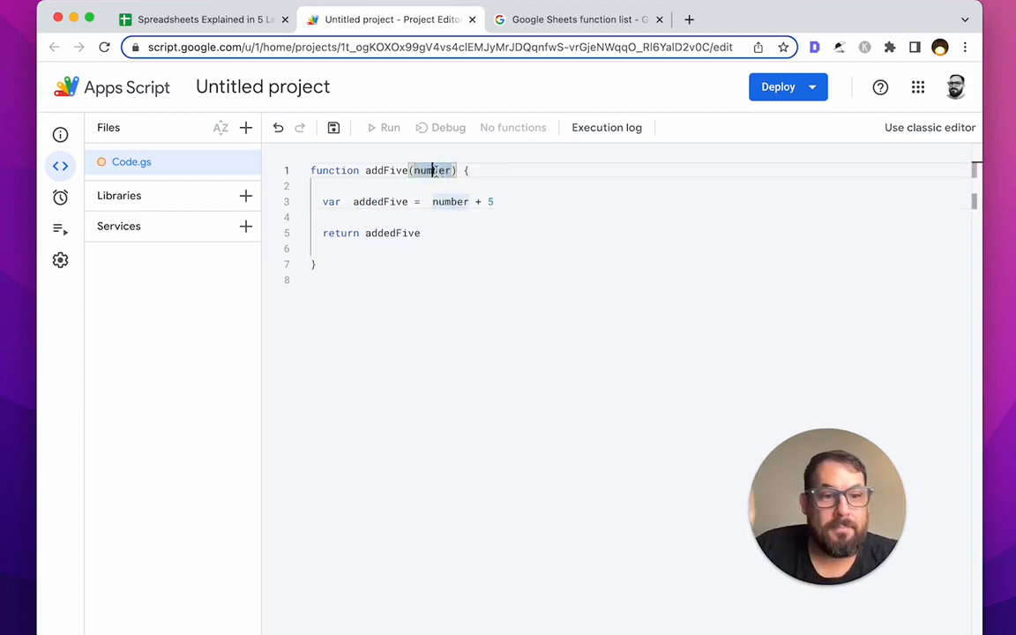
click(494, 202)
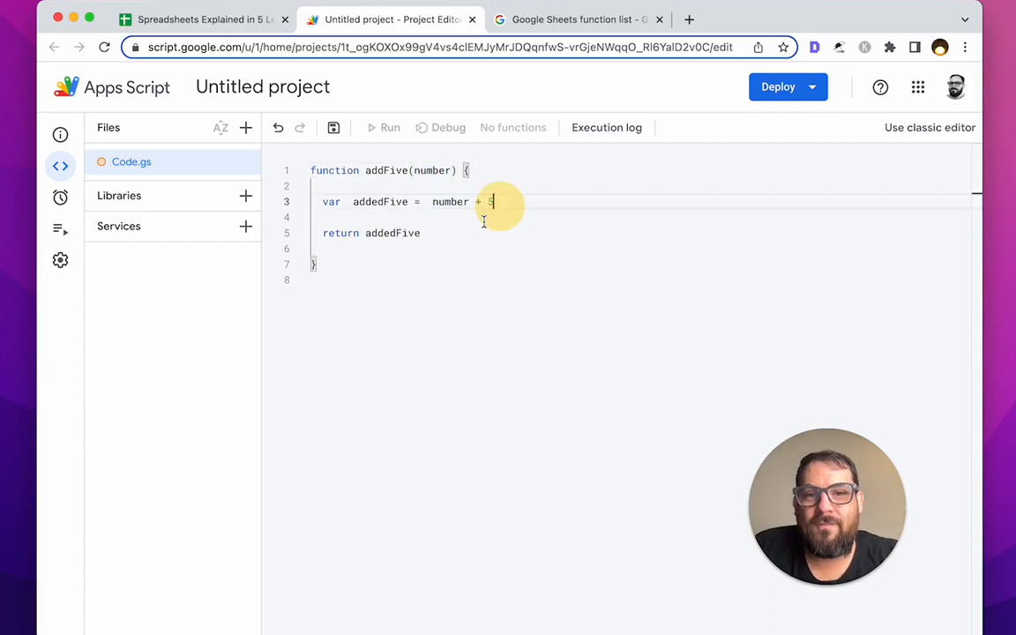
click(431, 233)
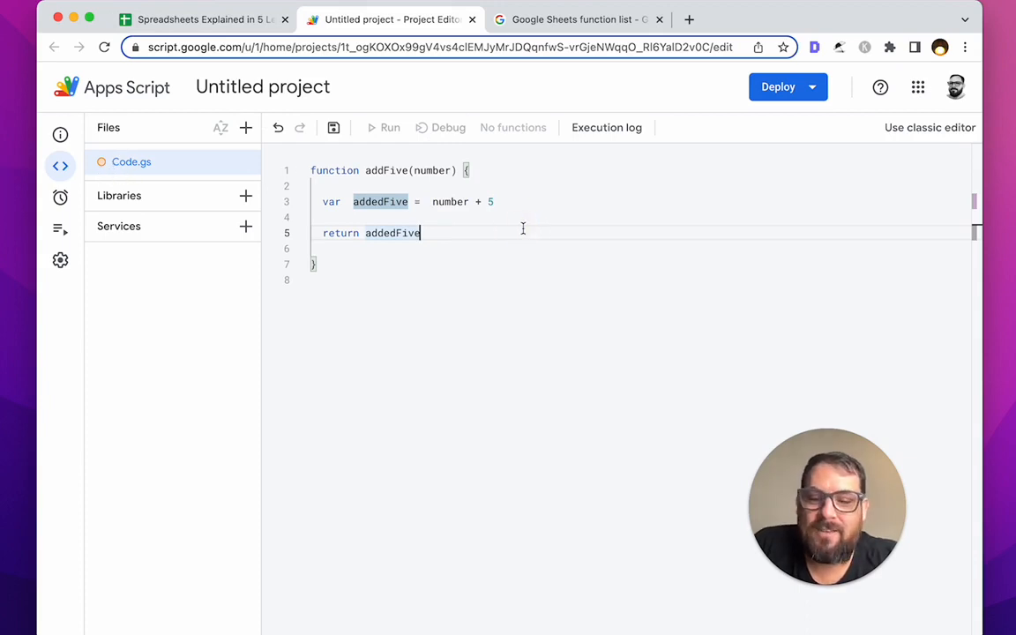
key(super+s)
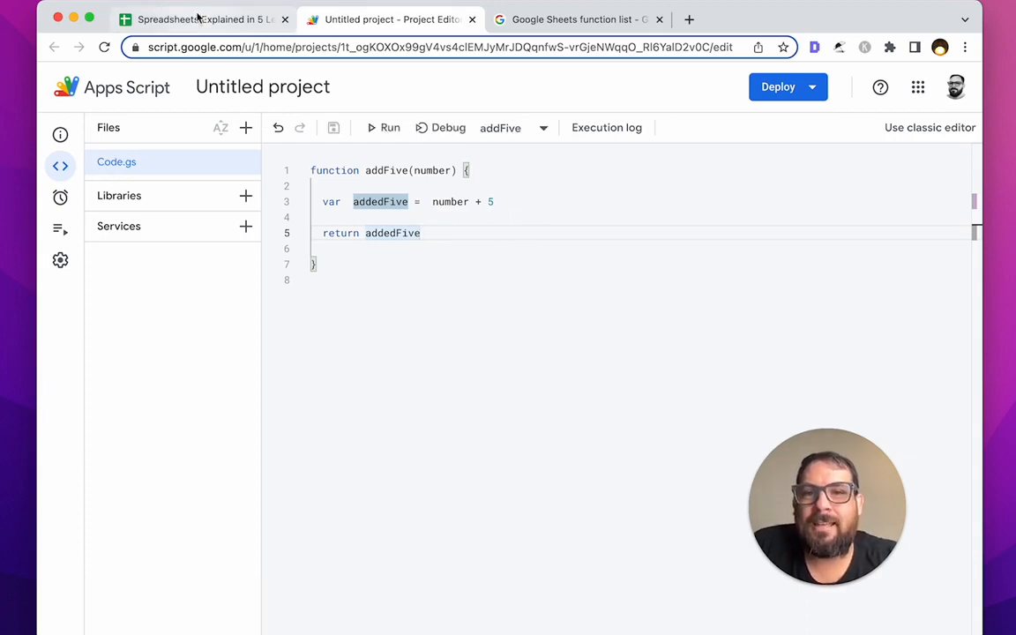
Step: Review the addFive function name and its number parameter in the script code
click(199, 24)
click(504, 385)
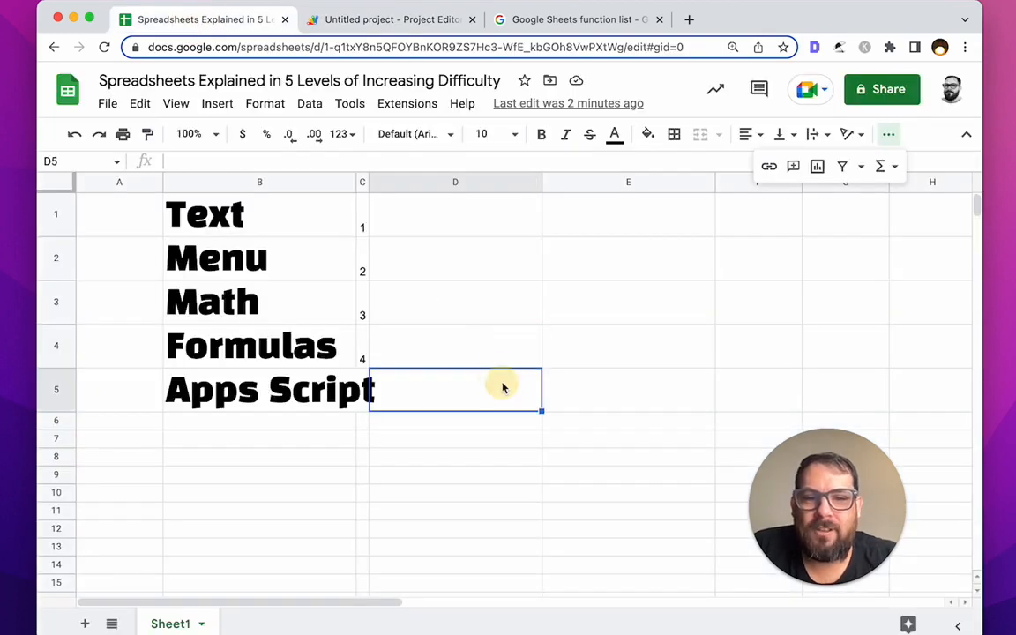
click(436, 221)
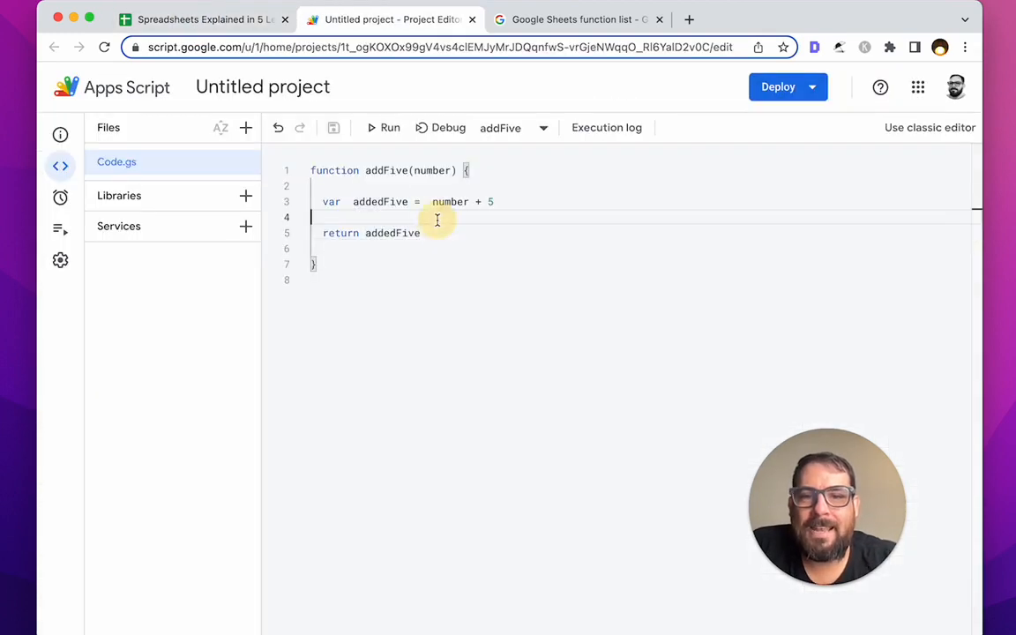
double_click(385, 170)
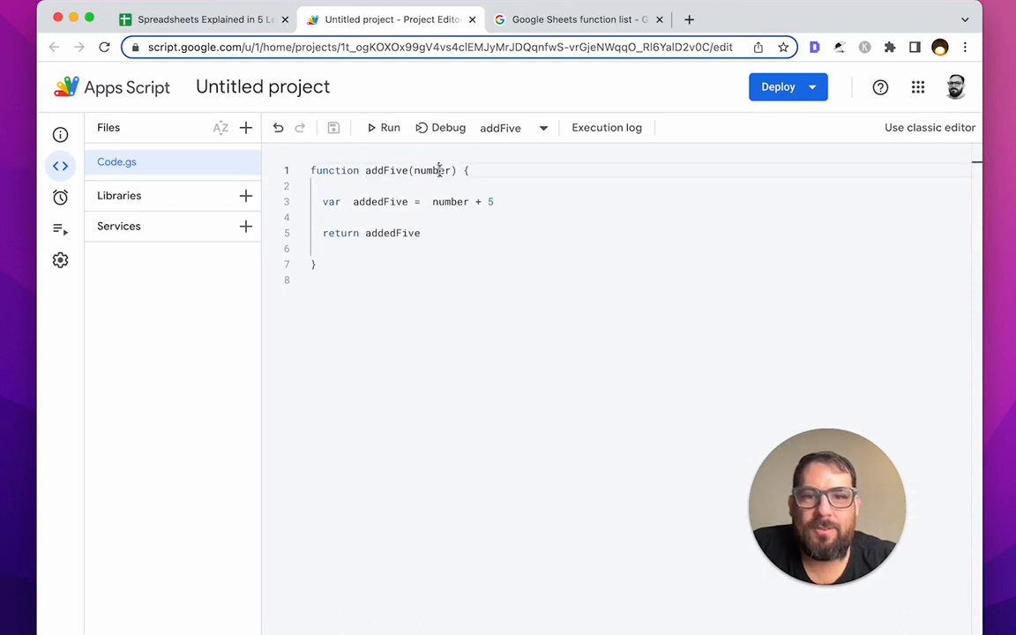
click(438, 171)
click(198, 18)
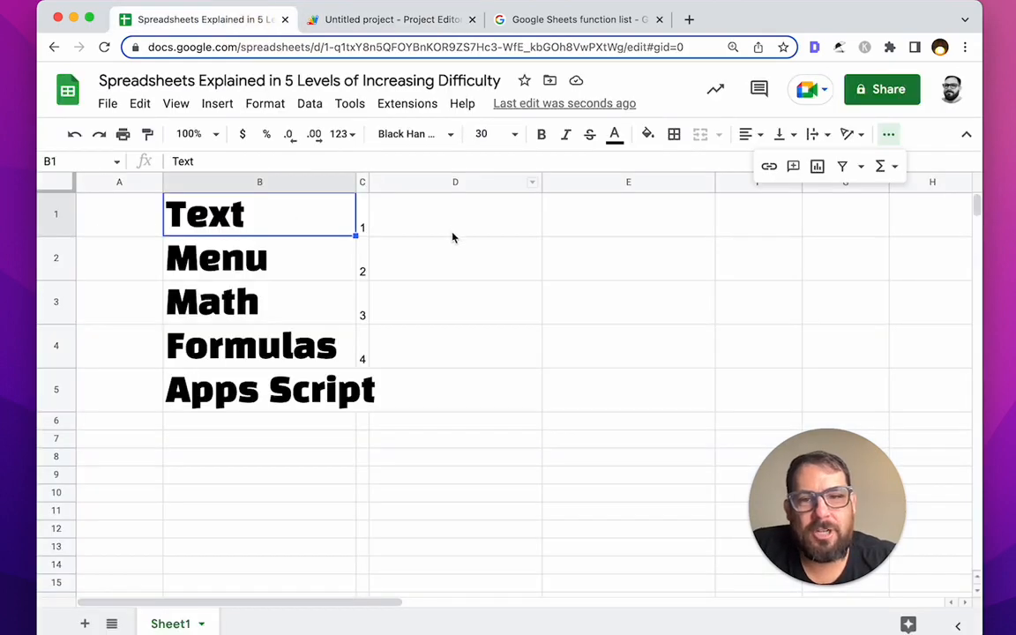
Step: Enter =addFive(C1) in D1 so it shows 6
click(408, 234)
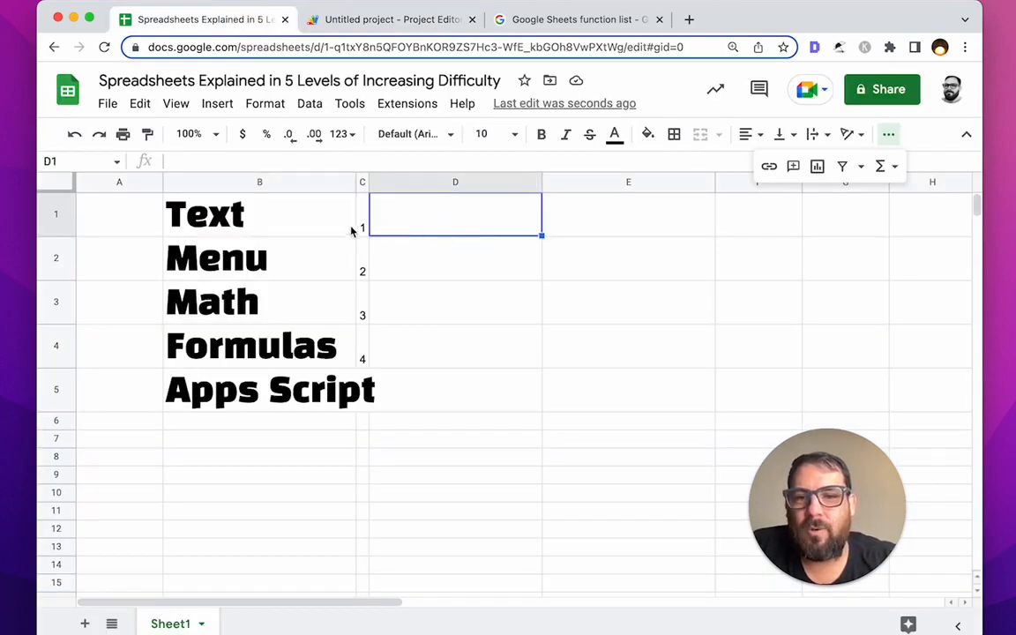
click(472, 225)
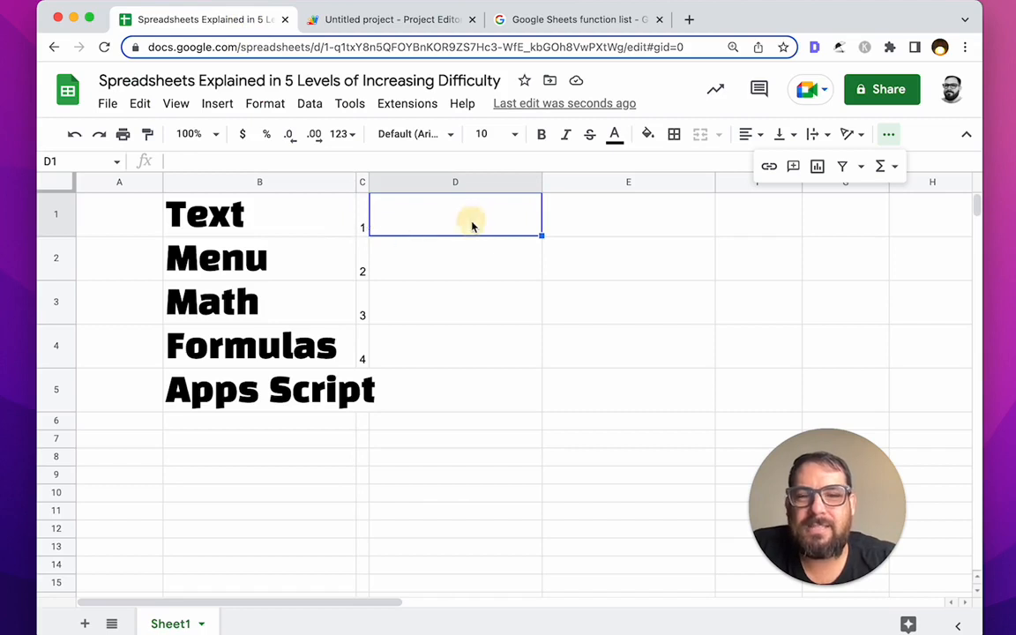
text(=add)
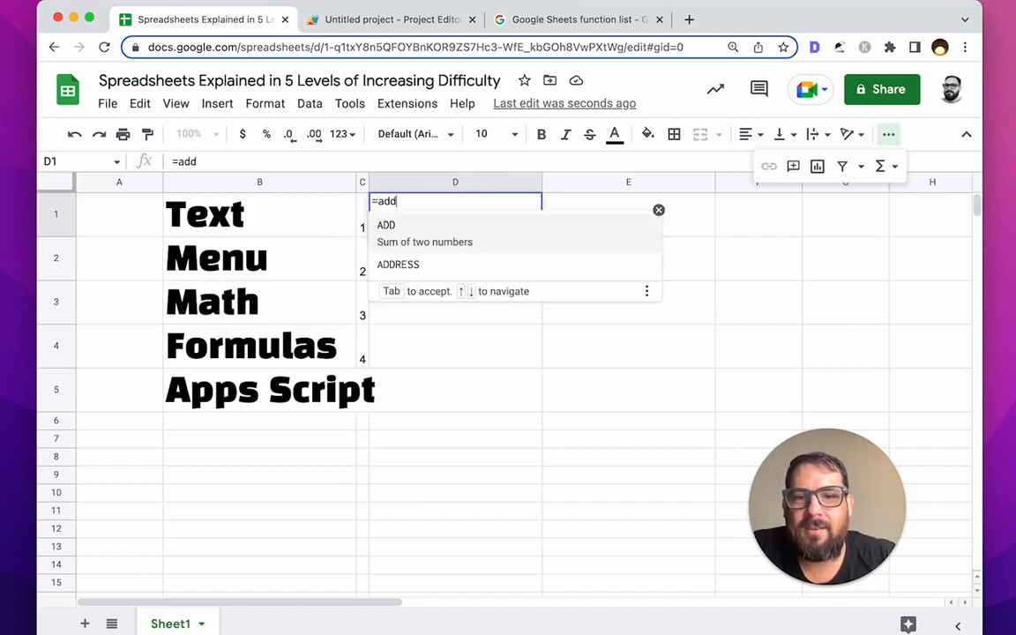
text(Five(C1)
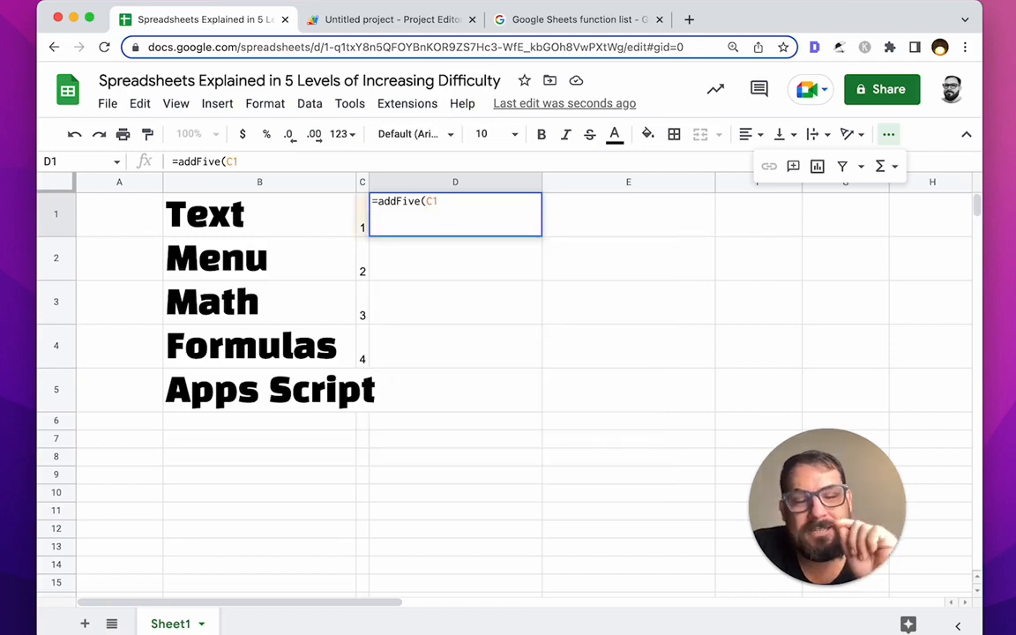
text())
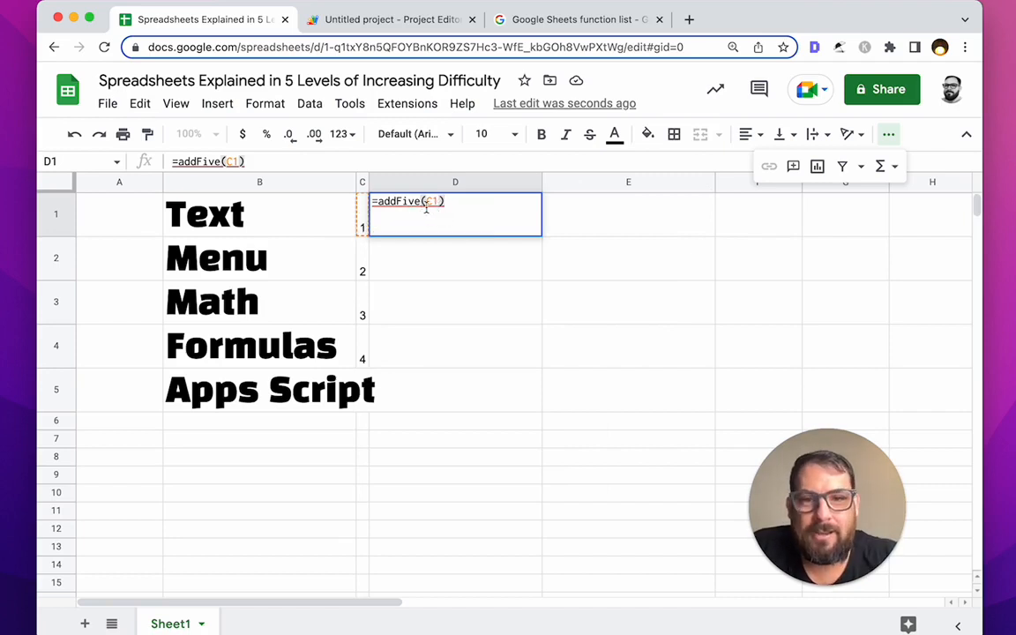
key(Return)
click(529, 229)
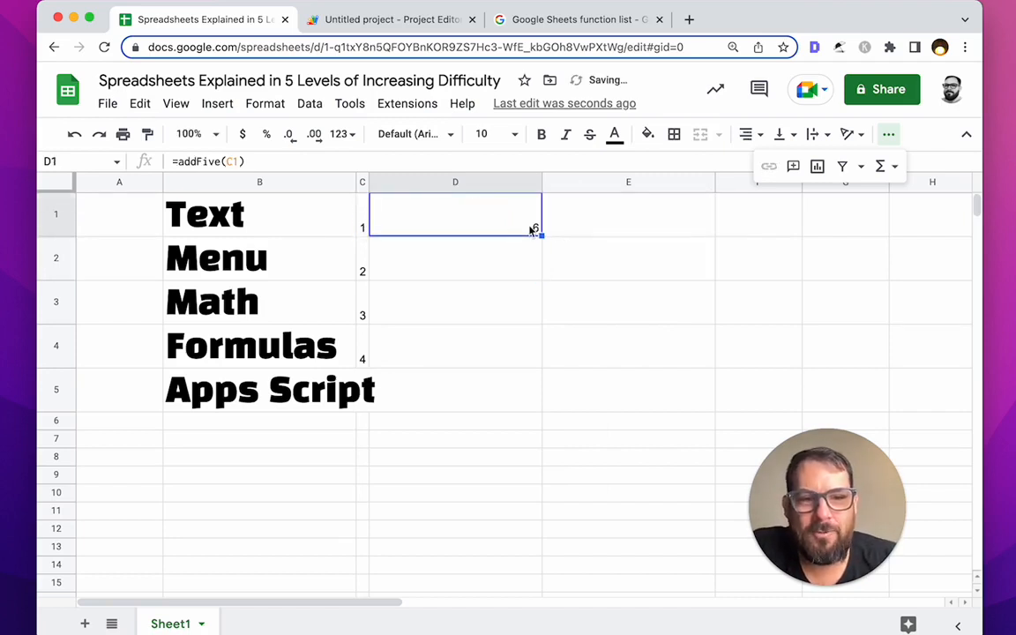
Step: Copy the formula into D2 and D3, giving =addFive(C2) and =addFive(C3) with 7 and 8
key(ctrl+c)
click(486, 264)
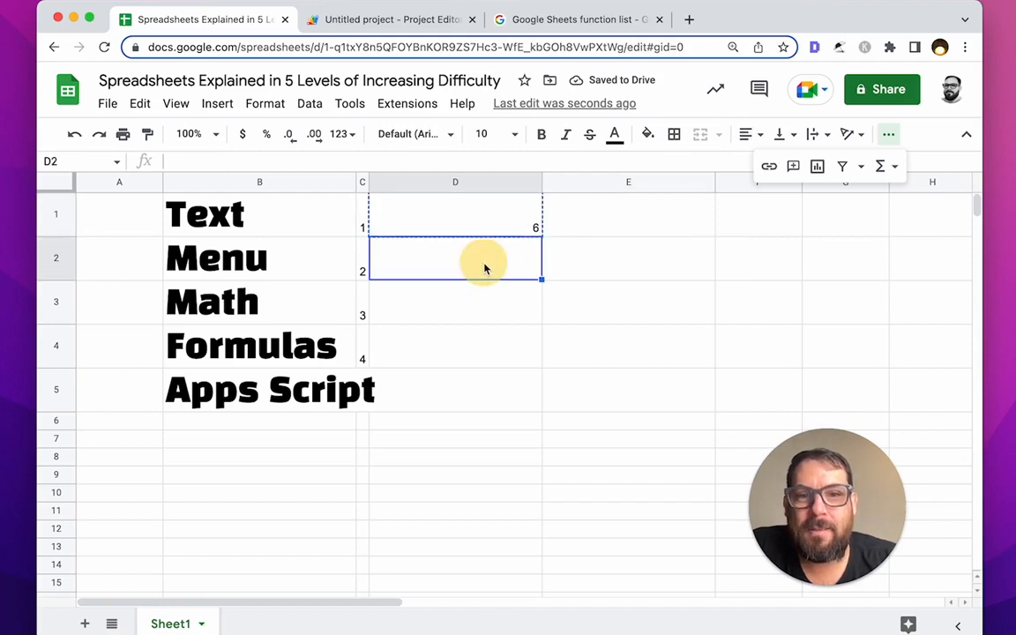
key(ctrl+v)
click(485, 229)
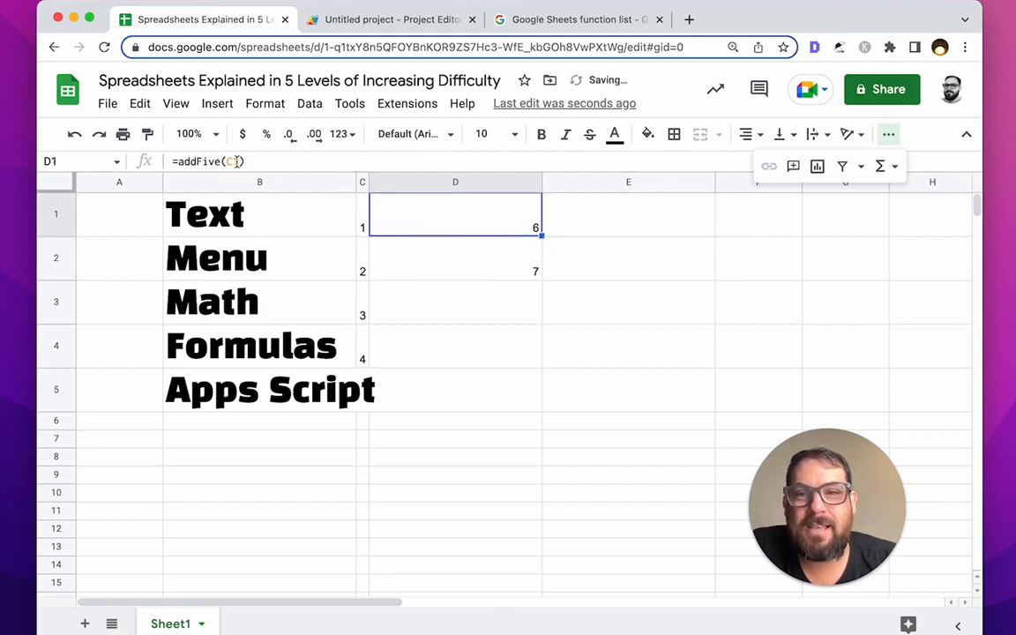
click(422, 257)
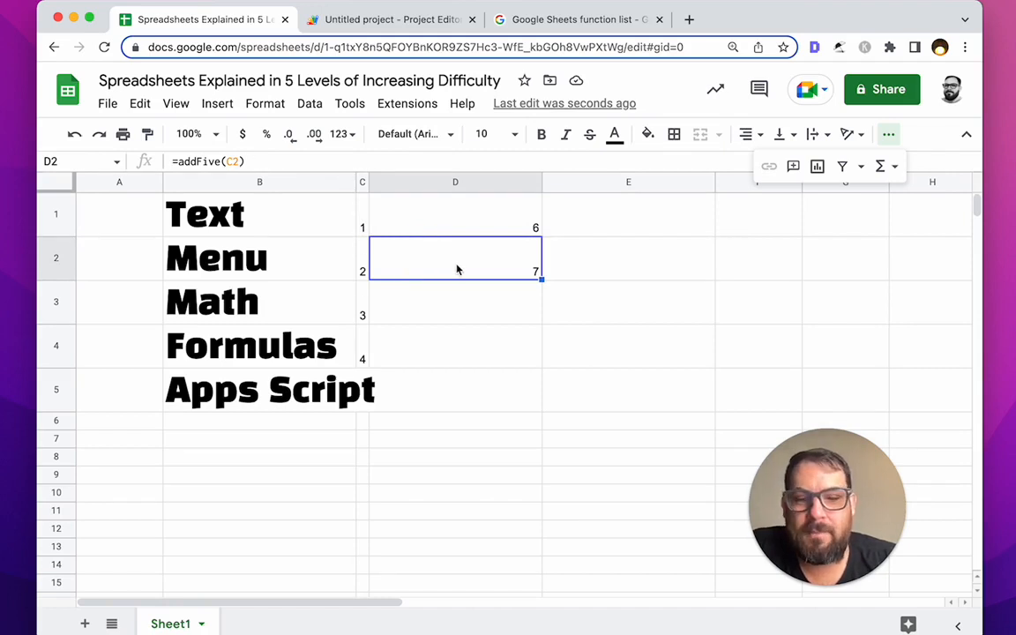
key(ctrl+c)
click(460, 305)
key(ctrl+v)
click(494, 233)
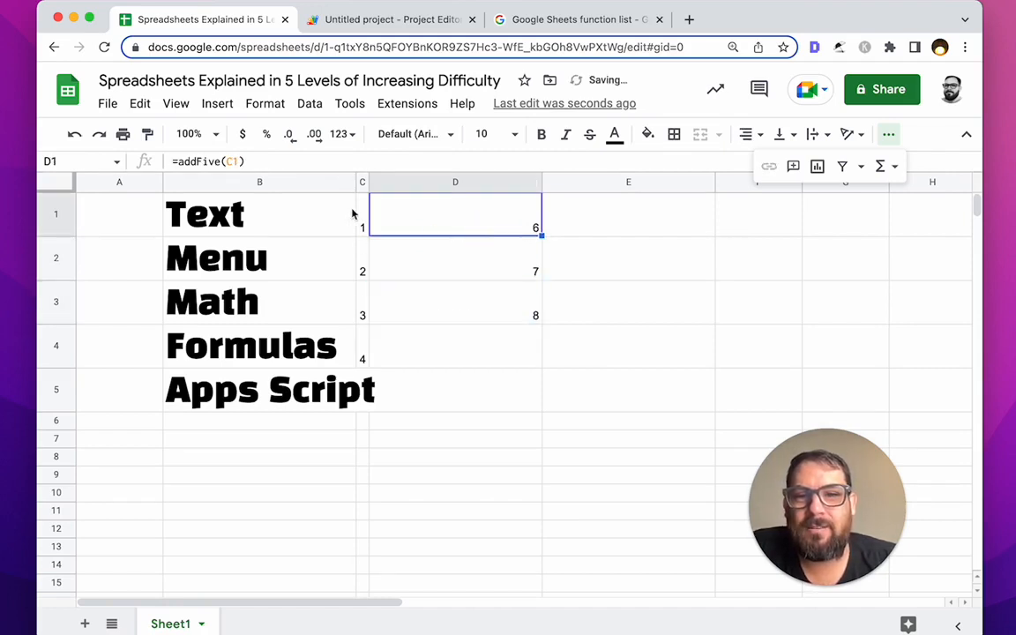
click(368, 276)
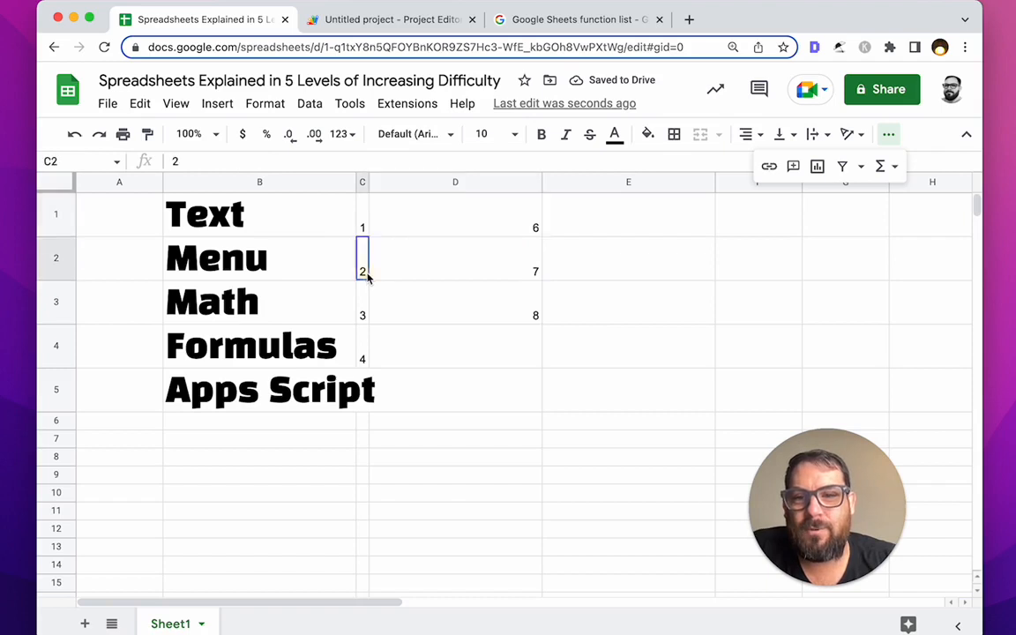
click(421, 276)
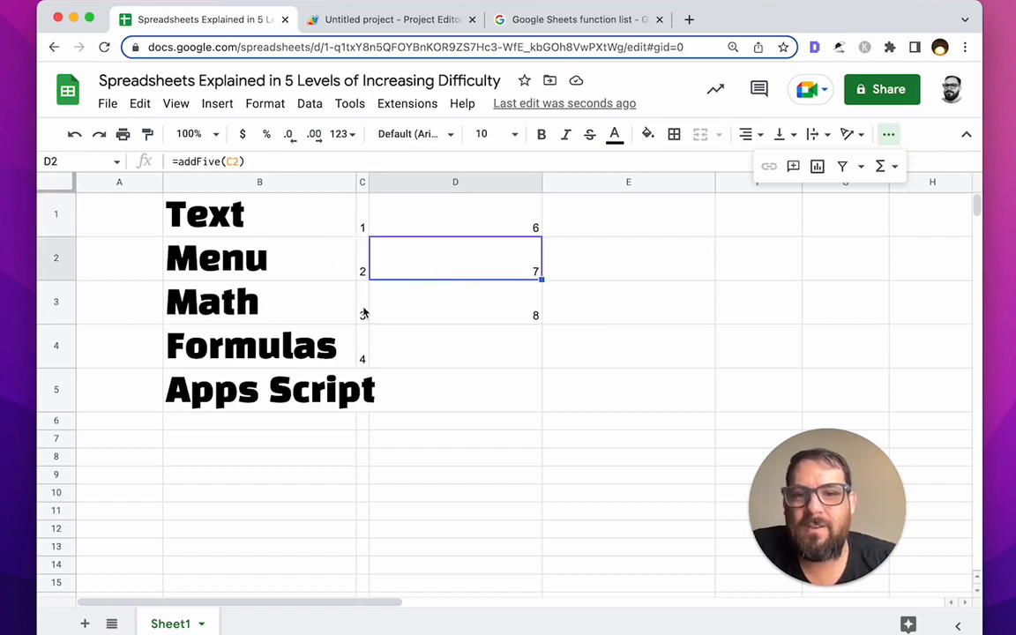
click(364, 313)
click(455, 321)
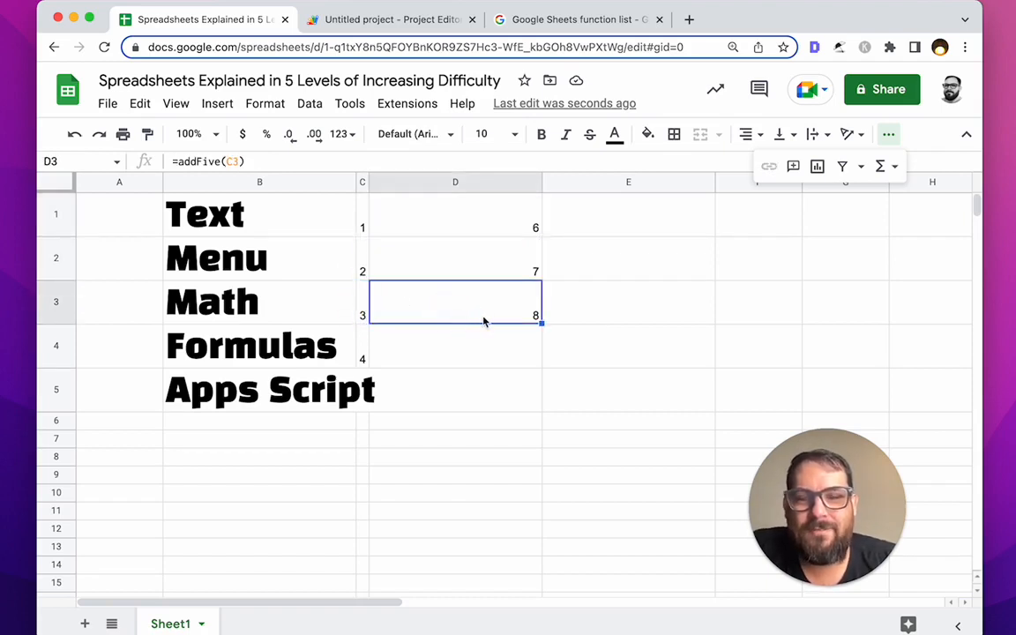